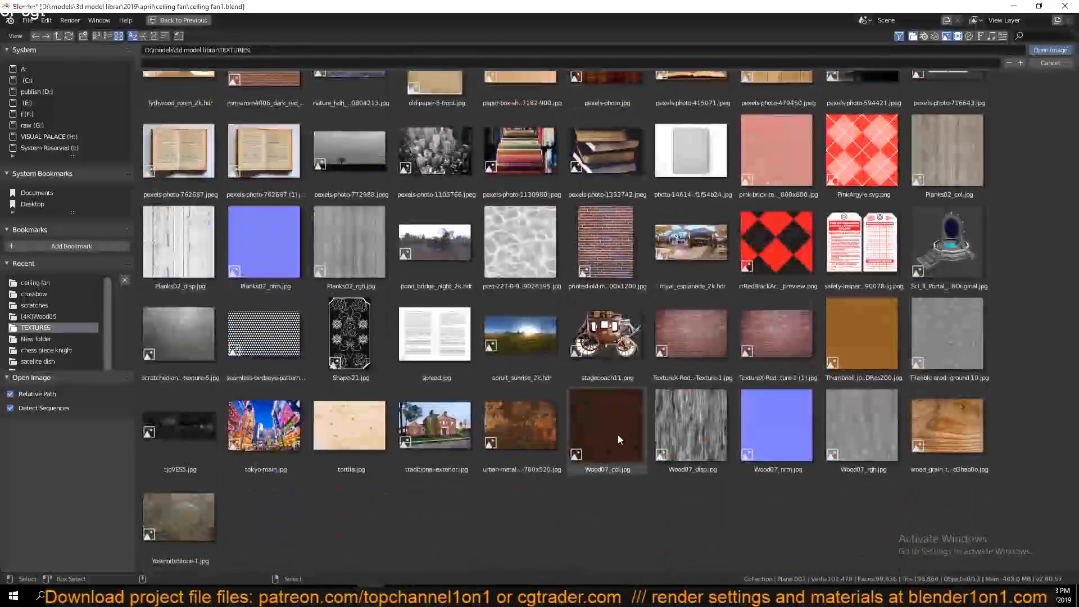
Load Wood07_col.jpg into the new image texture node and add a Mix node above the Principled BSDF.
double_click(620, 425)
drag(347, 393, 440, 388)
key(shift+a)
mouse_move(584, 405)
click(653, 466)
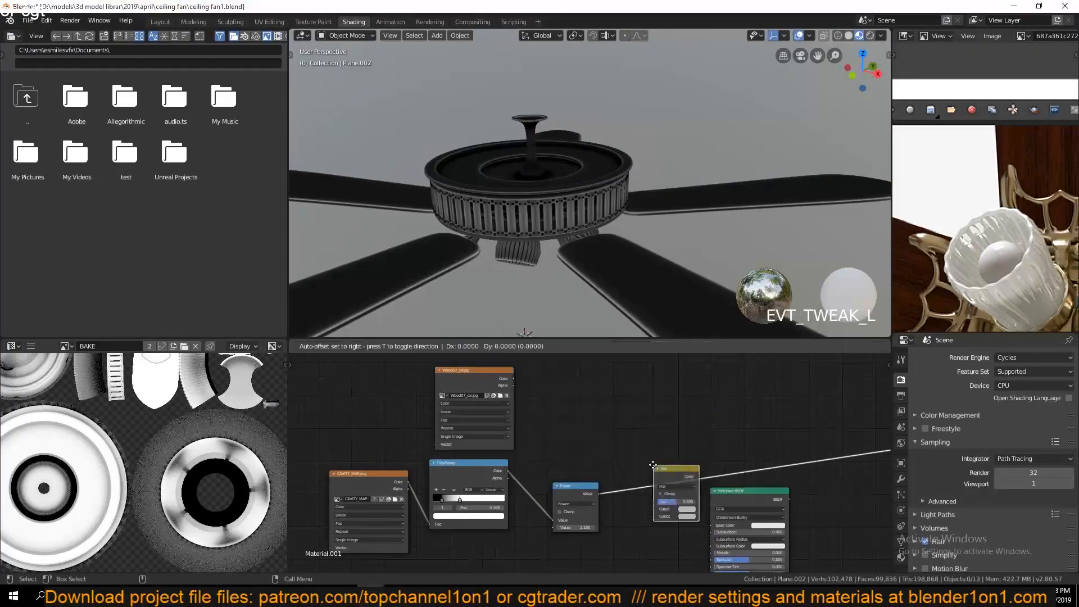
click(702, 381)
Connect the wood texture to the Mix's Color1 and Power to its Fac, make Color2 gold, and preview the Mix output.
scroll(577, 396, up, 2)
drag(501, 365, 721, 417)
click(760, 425)
click(780, 350)
drag(601, 498, 721, 409)
ctrl+shift+click(735, 380)
key(grave)
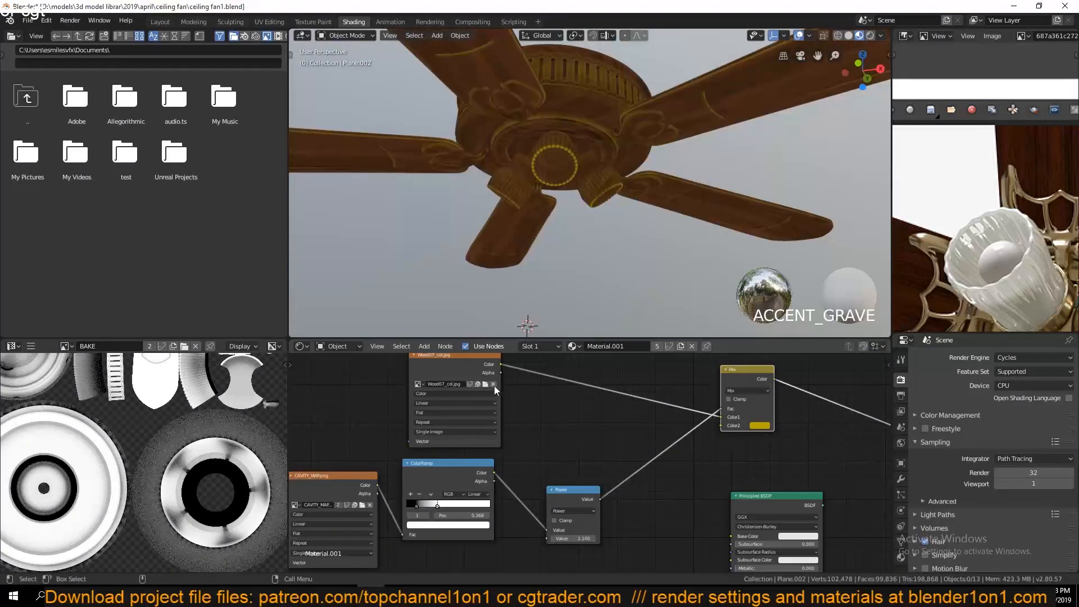
Add an RGB Curves node between the wood texture and the Mix's Color2, keeping the unmodified wood color on Color1.
drag(520, 378, 491, 376)
key(shift+a)
mouse_move(544, 403)
click(629, 477)
click(540, 326)
key(grave)
click(768, 445)
drag(768, 445, 863, 408)
drag(466, 435, 810, 449)
key(grave)
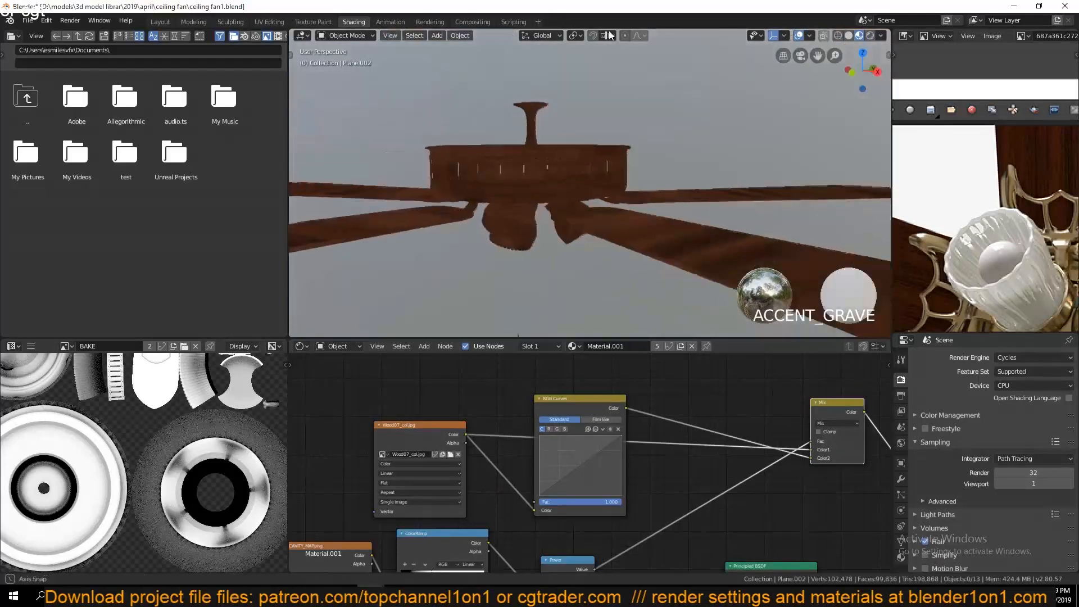
Brighten the cavity wood color by raising a point on the RGB Curves to about X 0.445, Y 0.89.
drag(589, 456, 575, 442)
middle_drag(589, 218, 684, 183)
scroll(685, 183, up, 3)
drag(582, 400, 590, 384)
scroll(589, 181, down, 3)
middle_drag(589, 181, 590, 197)
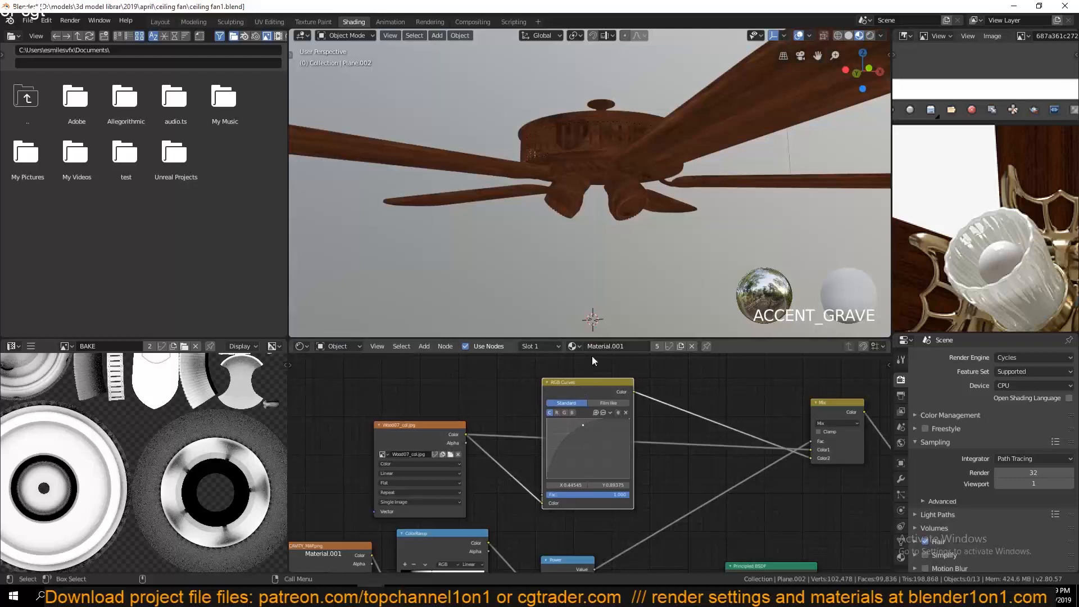
Collapse the RGB Curves node and insert a duplicate between the wood texture and the Mix's Color1.
click(547, 383)
drag(572, 381, 576, 353)
middle_drag(605, 374, 602, 413)
click(601, 395)
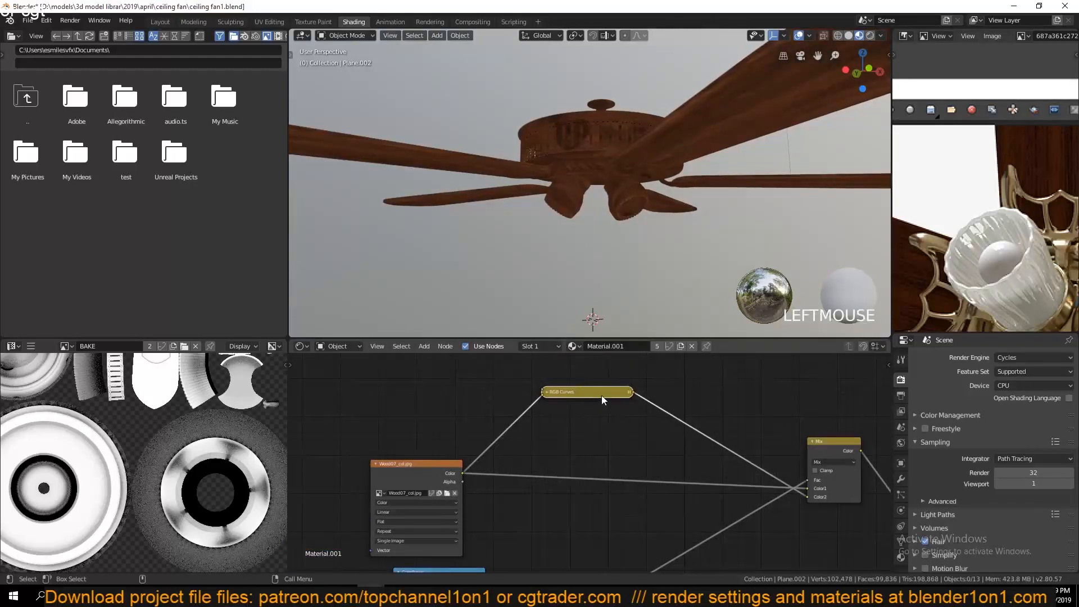
key(shift+d)
click(608, 464)
Expand the duplicated RGB Curves node and darken the base wood by pulling its curve point below the diagonal.
click(554, 463)
drag(565, 463, 582, 430)
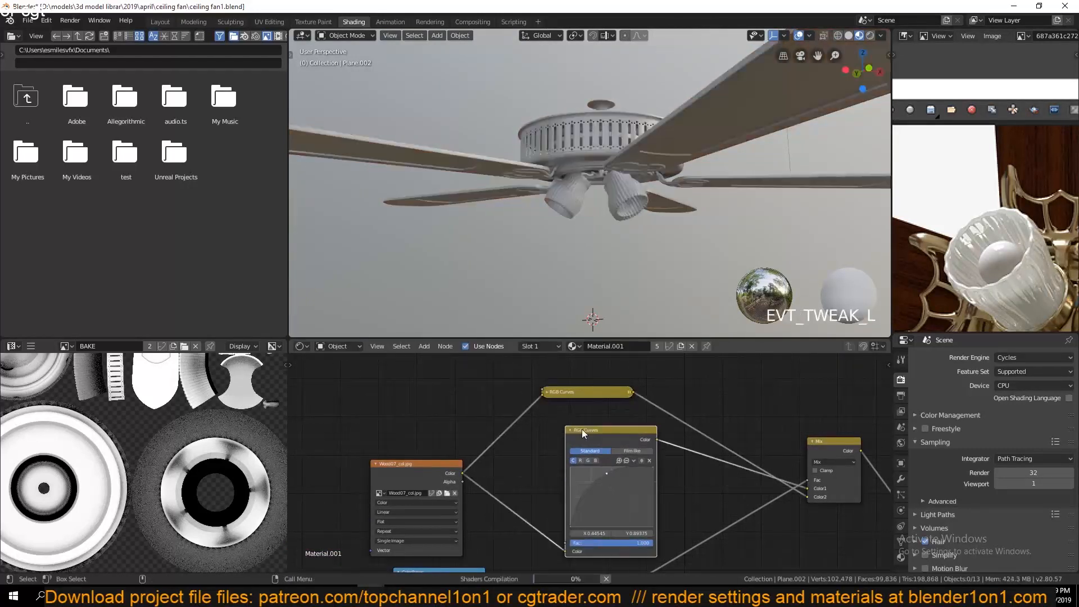
drag(605, 475, 621, 504)
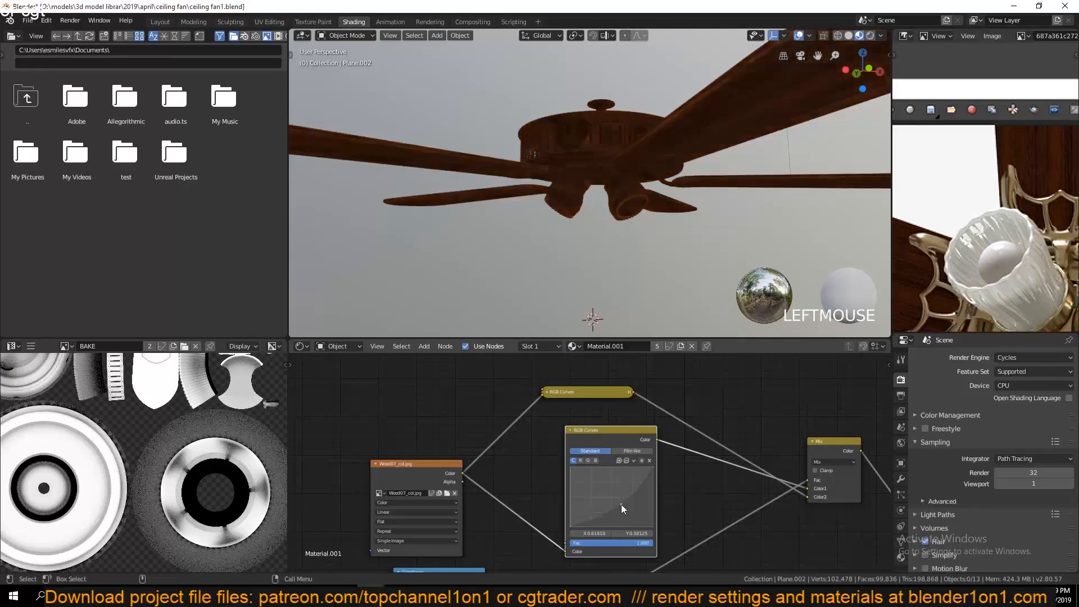
scroll(578, 215, up, 3)
key(grave)
Move the cavity ColorRamp's white stop to position 0.218 and save the file.
middle_drag(534, 448, 665, 331)
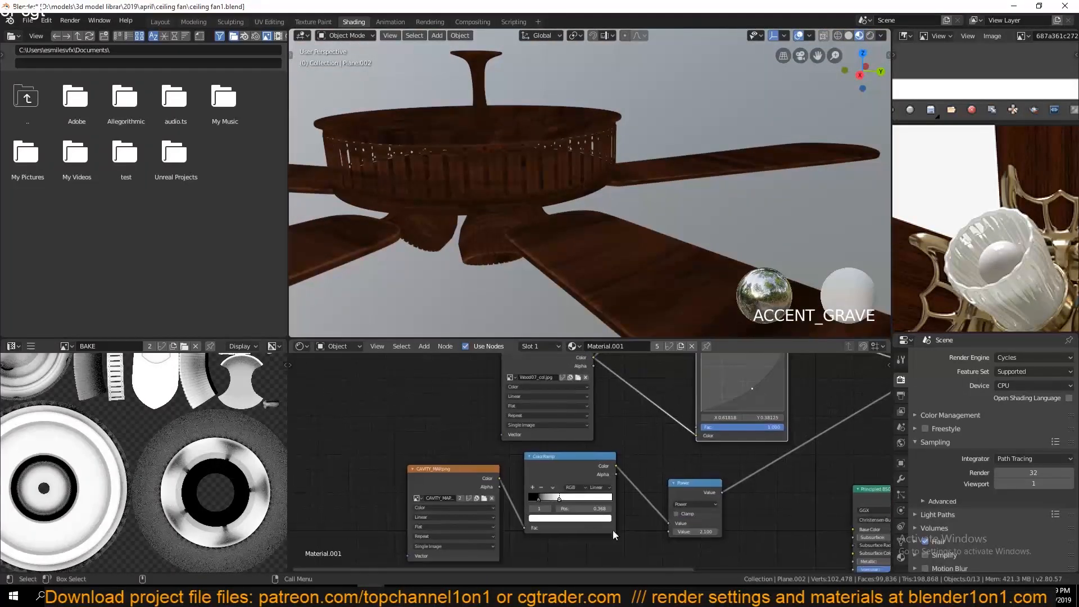
drag(567, 499, 545, 500)
middle_drag(545, 313, 595, 289)
scroll(487, 204, up, 4)
key(ctrl+s)
scroll(1021, 285, down, 4)
middle_drag(1021, 285, 1011, 278)
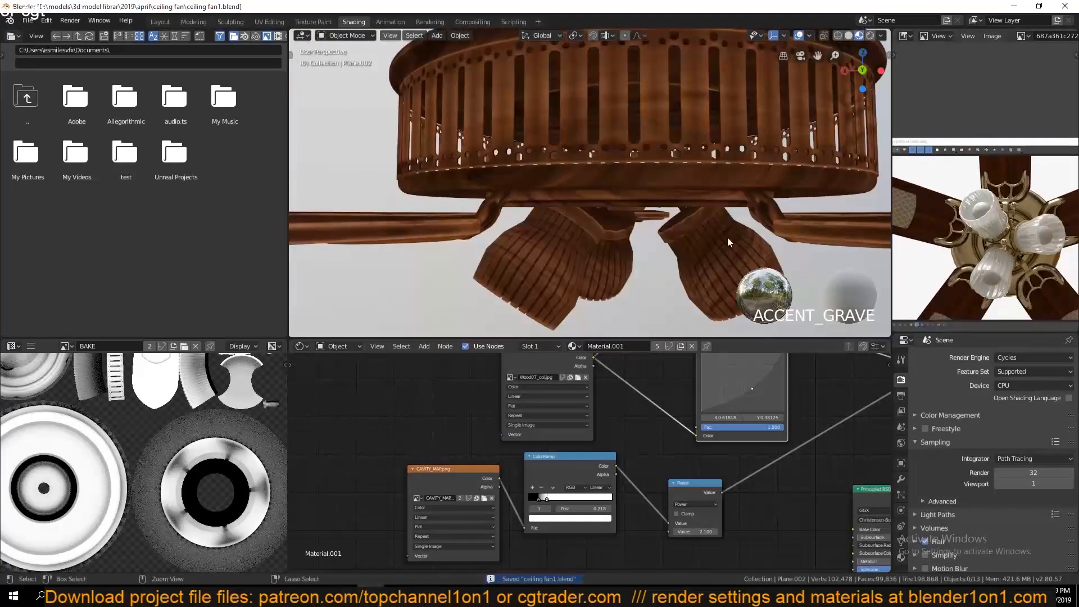
scroll(980, 247, up, 3)
middle_drag(665, 301, 599, 239)
Add Mapping and Texture Coordinate nodes to the Wood07_col.jpg texture and spread the nodes apart.
middle_drag(387, 410, 521, 377)
click(567, 440)
key(ctrl+t)
middle_drag(486, 434, 628, 405)
middle_drag(668, 488, 677, 553)
drag(677, 501, 789, 464)
middle_drag(756, 496, 775, 468)
drag(714, 555, 539, 447)
drag(626, 465, 615, 393)
drag(533, 470, 481, 405)
Set the Mapping node's scale to 9.3 on all axes and drive it with Object texture coordinates.
scroll(674, 434, up, 3)
drag(688, 421, 764, 439)
drag(508, 435, 593, 493)
Switch the Wood07_col.jpg texture's projection to Box.
middle_drag(607, 452, 474, 473)
click(757, 415)
click(760, 435)
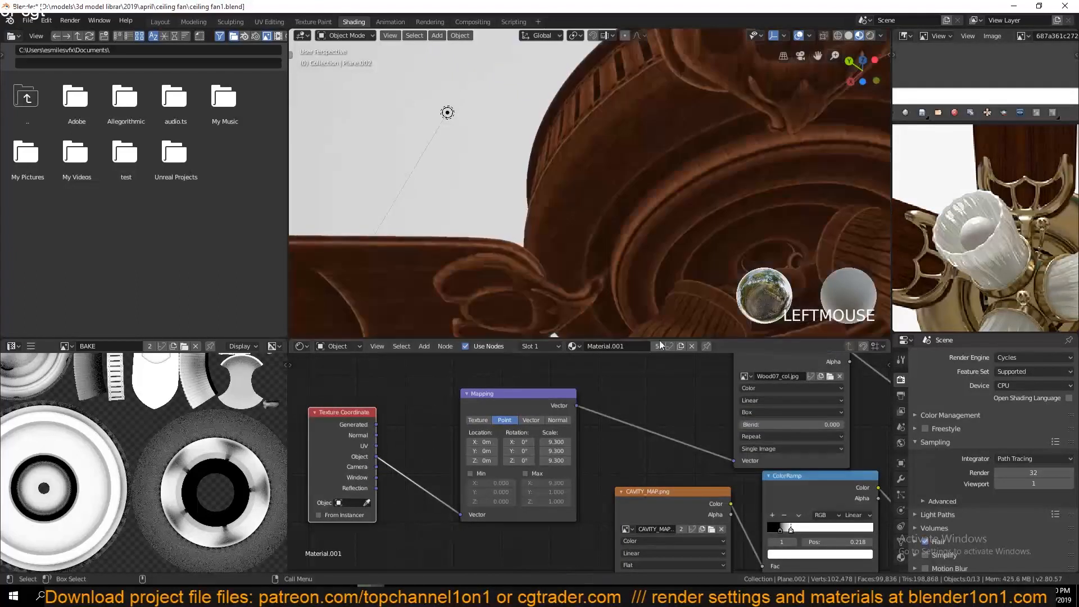
Reduce the Mapping node's scale on all three axes and save the file.
drag(556, 442, 453, 461)
scroll(569, 219, down, 4)
middle_drag(570, 219, 648, 251)
scroll(647, 251, up, 4)
key(ctrl+s)
scroll(673, 264, down, 3)
Rearrange the Mix and shader nodes, connect the Mix to the Principled BSDF's Base Color, and output the shader.
middle_drag(877, 458, 738, 462)
scroll(609, 457, down, 3)
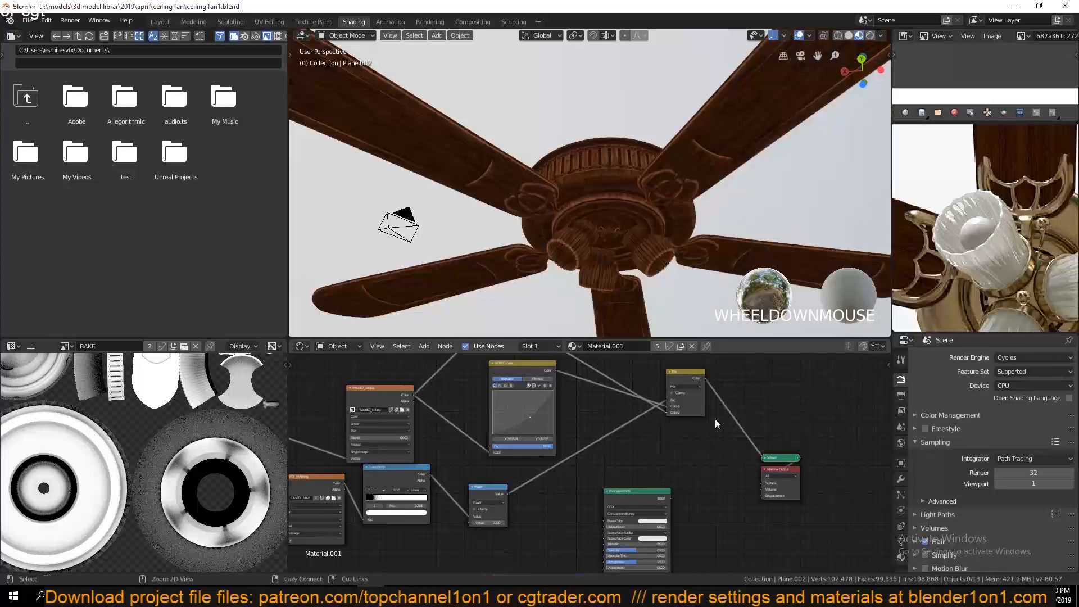
drag(691, 376, 627, 454)
drag(651, 495, 722, 511)
drag(775, 475, 860, 459)
drag(706, 515, 760, 493)
drag(643, 455, 729, 514)
ctrl+shift+click(761, 484)
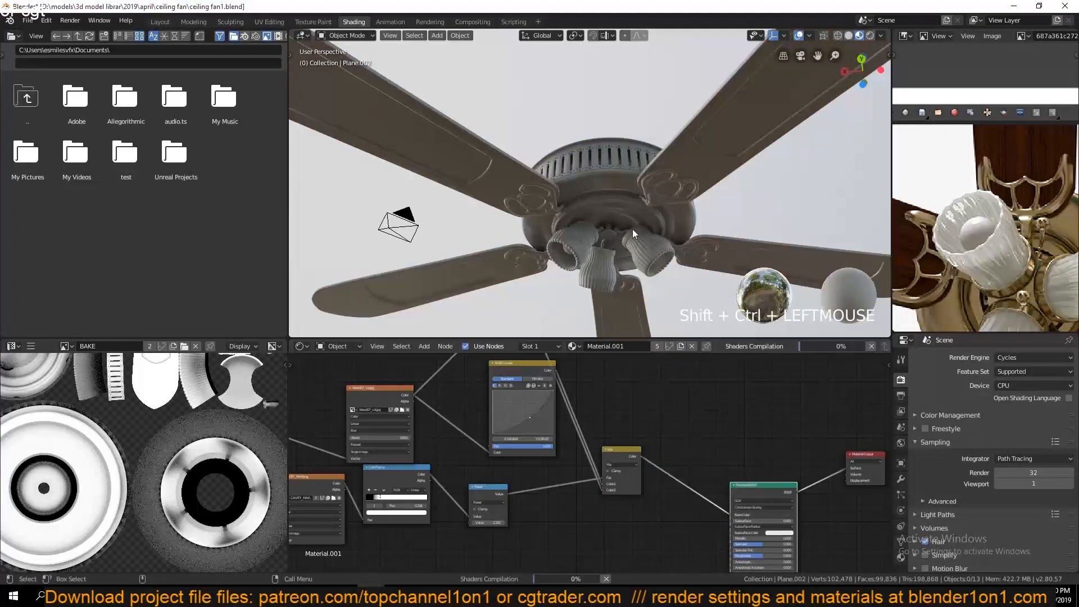
scroll(633, 225, up, 2)
key(ctrl+s)
Move the second RGB Curves node's point to about X 0.486, Y 0.494 and save the file.
middle_drag(633, 225, 603, 313)
scroll(671, 515, up, 3)
drag(613, 505, 603, 496)
scroll(632, 164, down, 4)
scroll(633, 163, up, 4)
middle_drag(633, 164, 624, 247)
key(ctrl+s)
scroll(624, 247, down, 2)
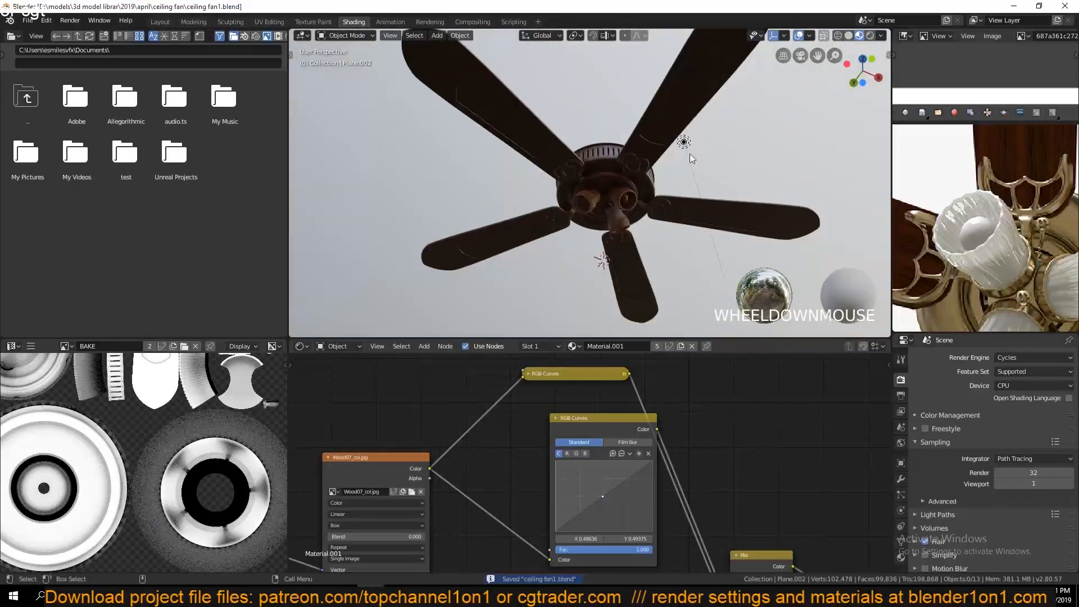
Switch the viewport's environment lighting to the city HDRI and move the light downward along Z.
click(881, 35)
click(852, 121)
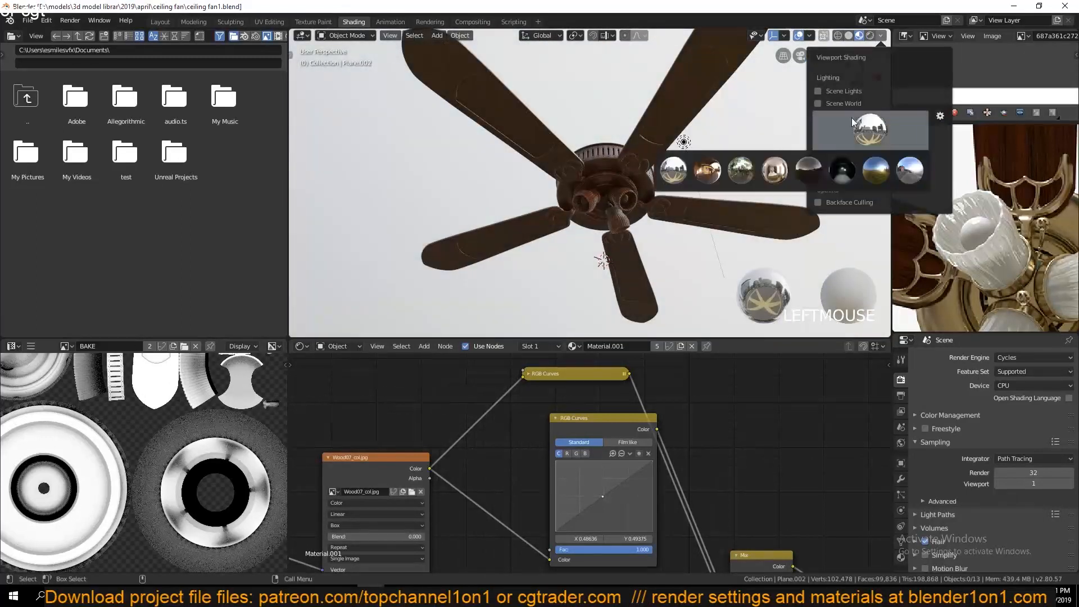
click(684, 148)
key(g)
key(z)
click(683, 258)
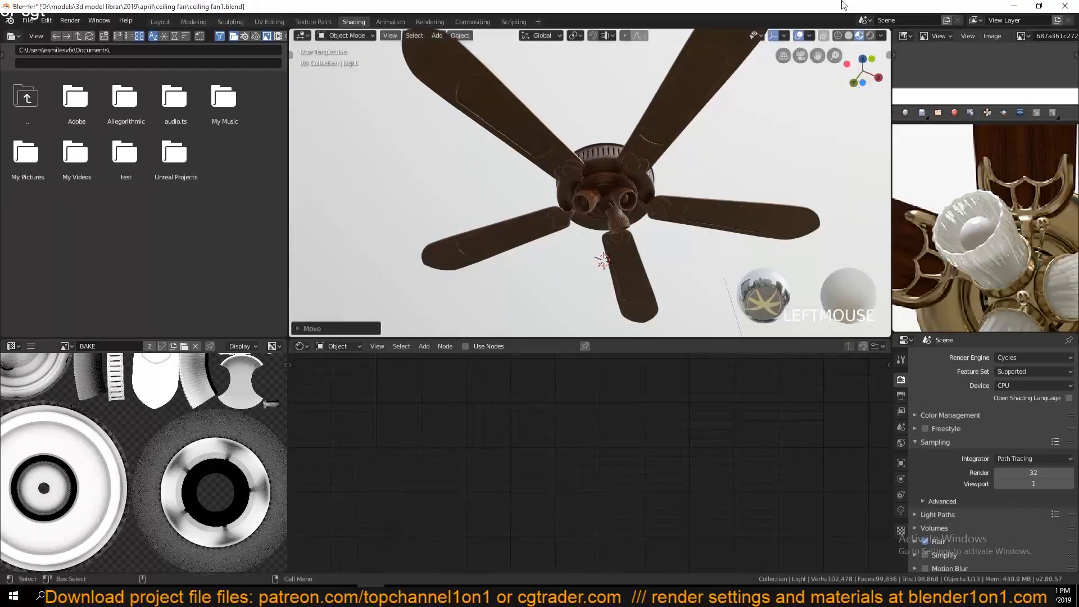
Enable Scene Lights in the viewport shading and save the file.
click(881, 36)
click(841, 91)
key(grave)
scroll(635, 147, up, 6)
mouse_move(635, 146)
middle_down()
mouse_move(574, 167)
mouse_move(523, 132)
middle_up()
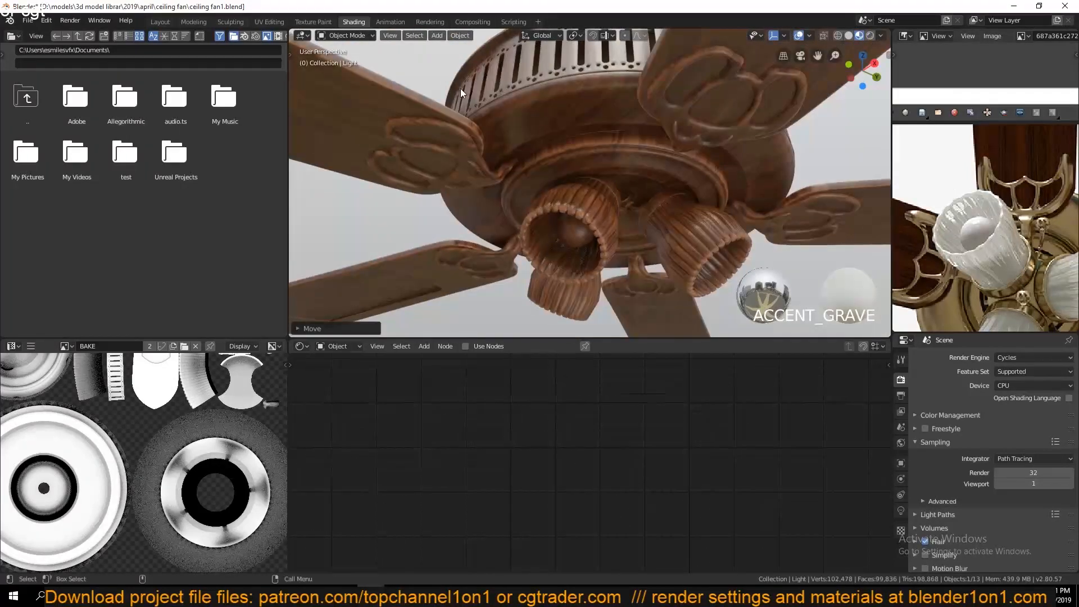
click(456, 86)
key(ctrl+s)
Select the fan housing and place a duplicate of its Wood07_col.jpg texture node below the cavity nodes.
middle_drag(600, 205, 619, 217)
click(619, 218)
middle_drag(730, 516, 630, 540)
scroll(631, 539, down, 3)
key(ctrl+s)
middle_drag(650, 485, 701, 529)
middle_drag(637, 509, 663, 412)
middle_drag(503, 471, 643, 523)
scroll(444, 446, down, 6)
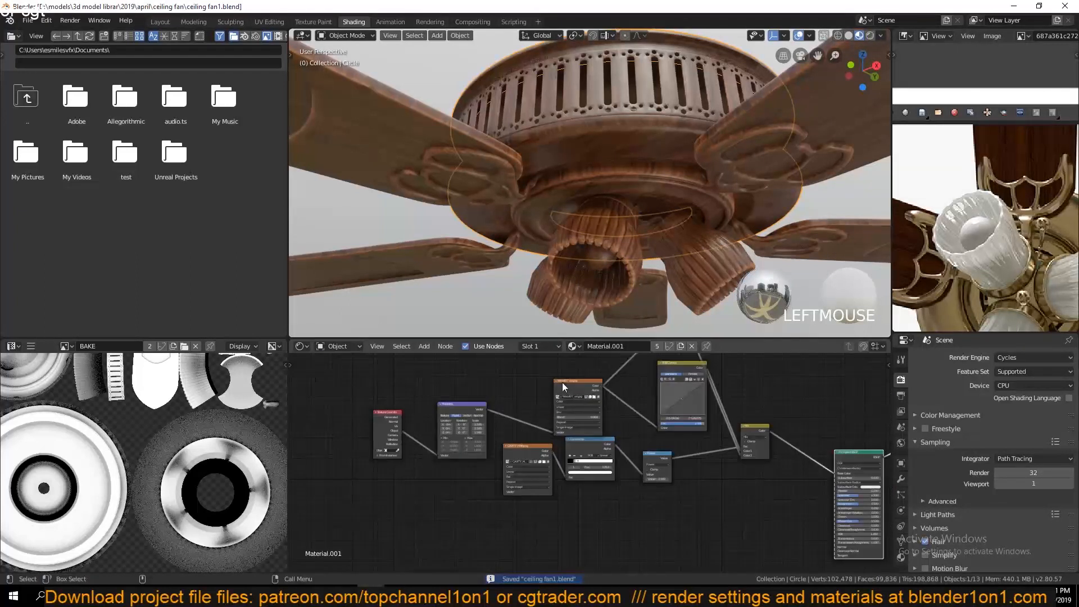
click(562, 382)
middle_drag(621, 406, 596, 394)
key(shift+d)
click(658, 515)
middle_drag(652, 498, 612, 475)
Load Wood07_rgh.jpg into the duplicated texture node and connect its color to the Principled BSDF's Roughness.
scroll(604, 474, up, 7)
key(ctrl+s)
click(561, 461)
scroll(398, 268, down, 15)
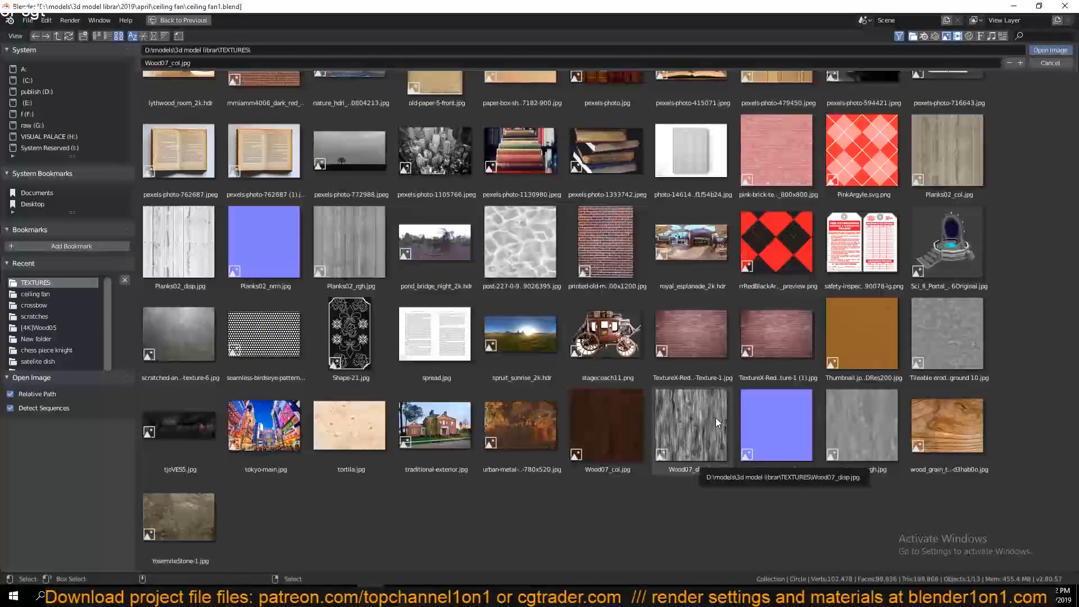
double_click(842, 436)
drag(469, 431, 777, 415)
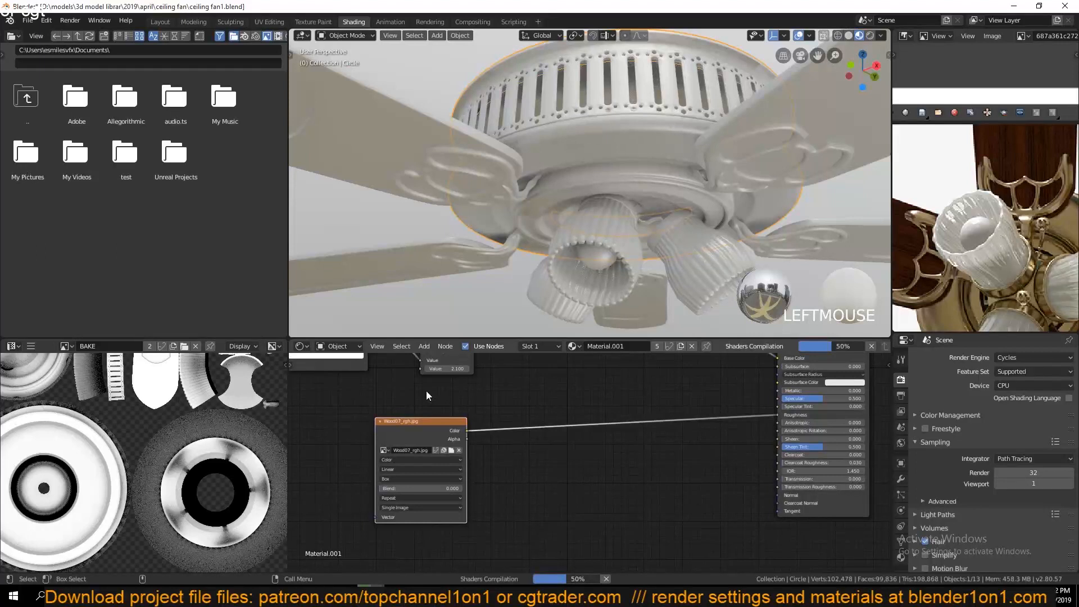
Save the file and connect the Mapping node's vector to the Wood07_rgh.jpg texture.
middle_drag(426, 390, 499, 418)
scroll(448, 238, up, 5)
middle_drag(450, 149, 474, 188)
scroll(531, 425, down, 4)
key(ctrl+s)
drag(472, 413, 595, 549)
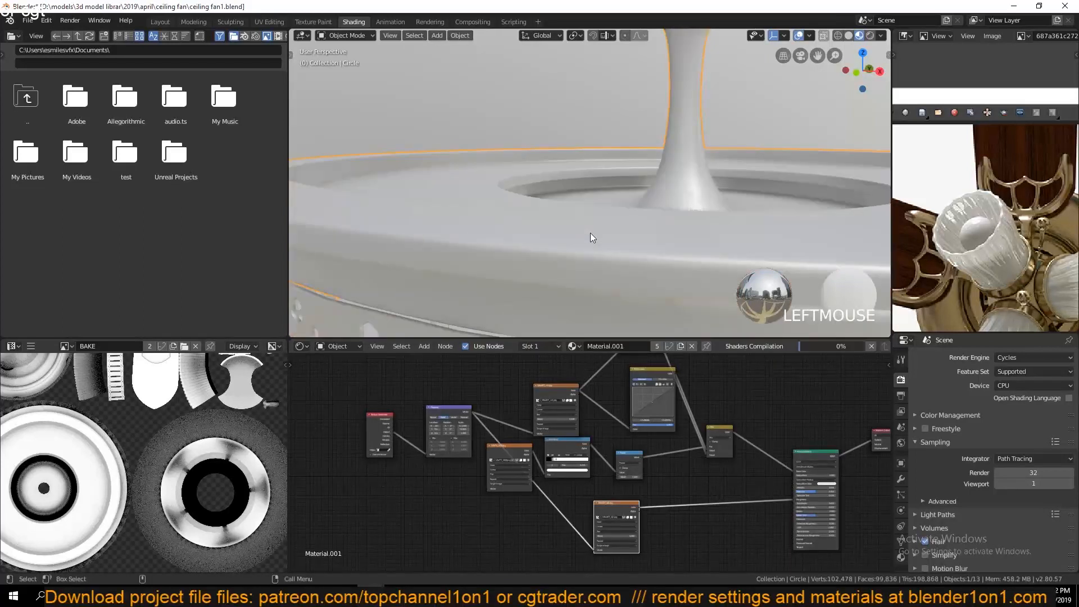
Set the Wood07_rgh.jpg texture's projection to Flat and check the reflections on the fan housing.
scroll(585, 435, up, 5)
click(582, 395)
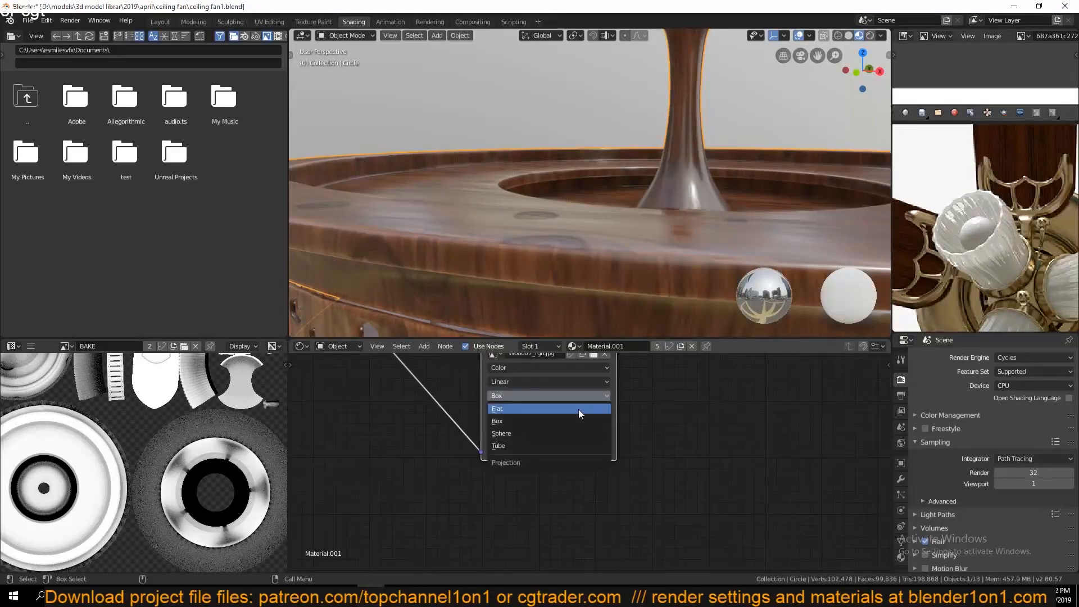
click(558, 410)
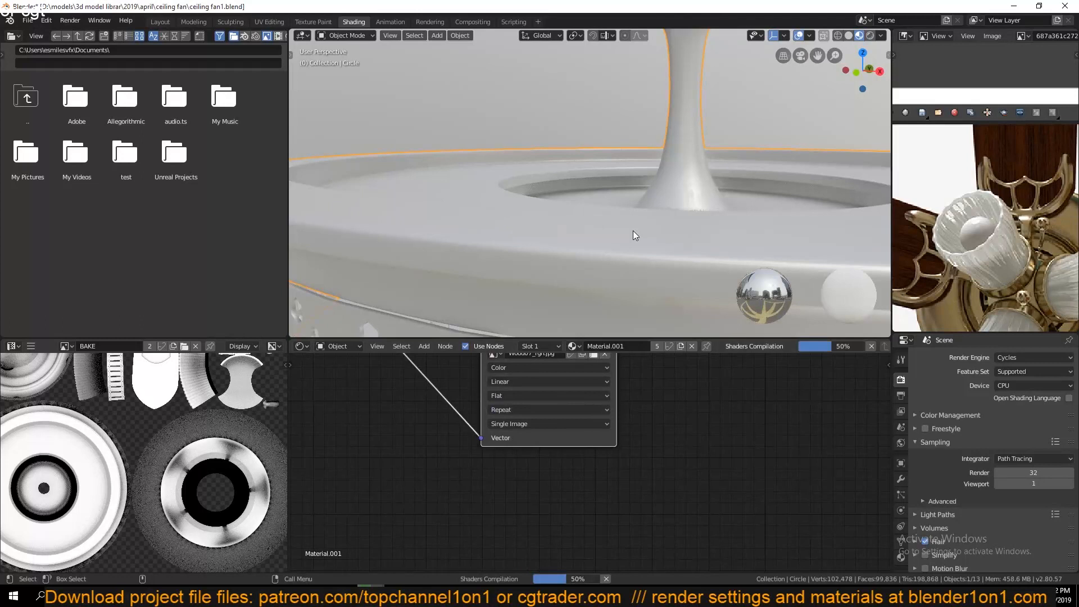
key(grave)
scroll(633, 230, down, 4)
mouse_move(633, 230)
middle_down()
mouse_move(643, 255)
mouse_move(629, 236)
middle_up()
scroll(643, 256, up, 5)
scroll(628, 236, down, 4)
scroll(562, 456, down, 5)
middle_drag(538, 388, 575, 495)
scroll(667, 417, down, 3)
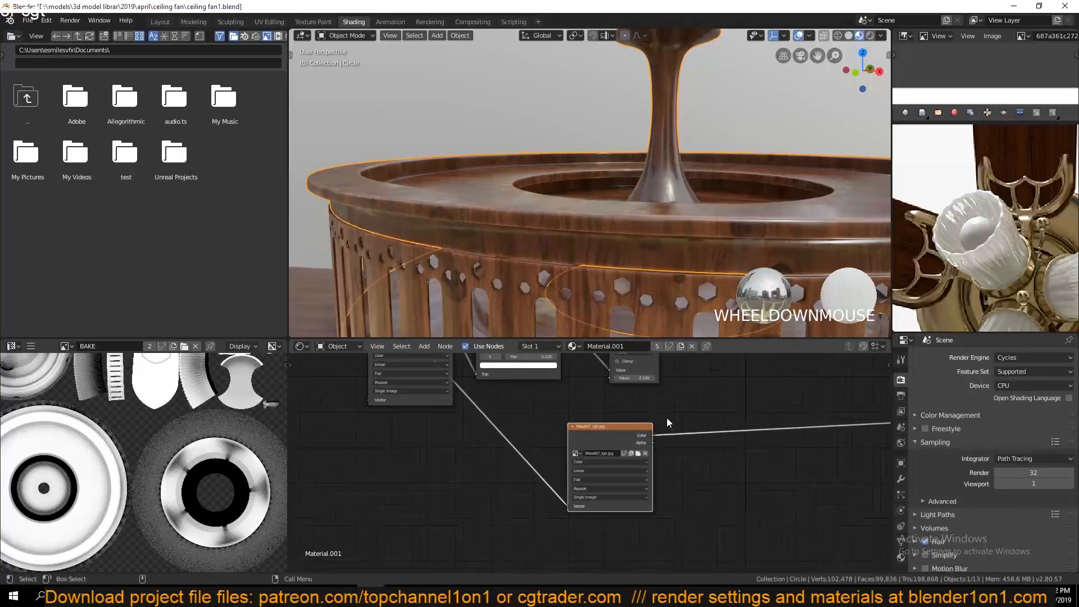
Save the file and place a duplicate of the Wood07_rgh.jpg texture node below the original.
key(ctrl+s)
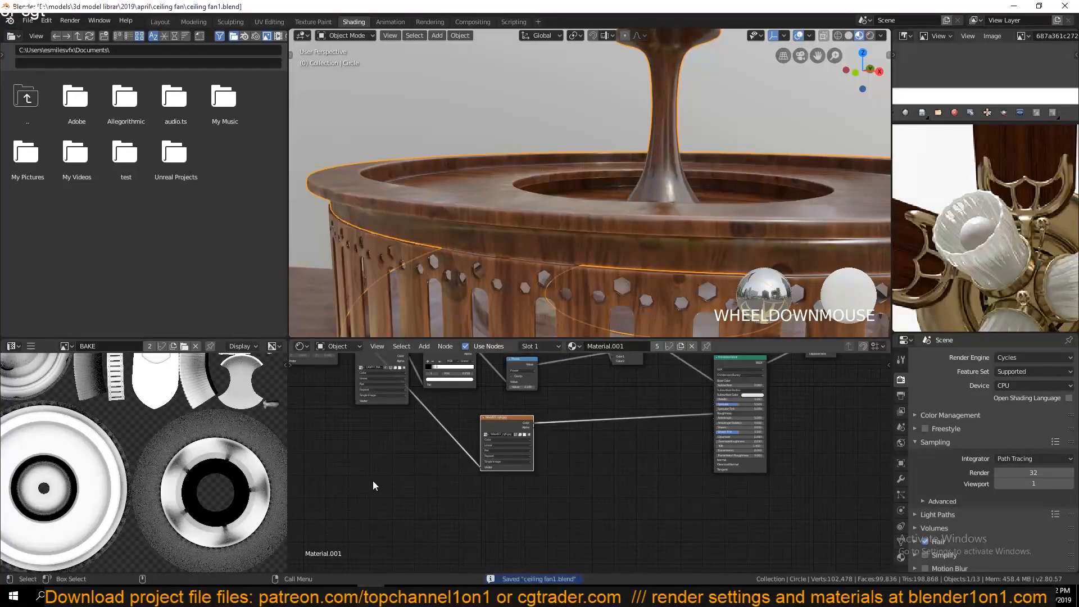
key(shift+d)
click(488, 520)
click(524, 498)
scroll(515, 440, down, 10)
scroll(514, 440, down, 3)
key(Escape)
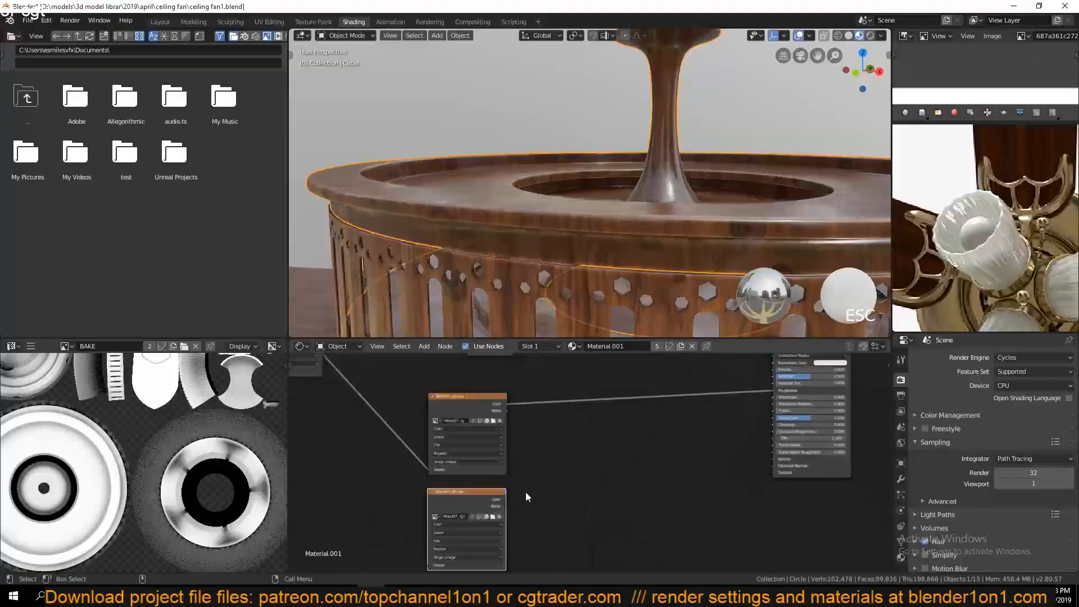
Load Wood07_nrm.jpg into the lower duplicated texture node and save the file.
click(477, 525)
scroll(590, 441, down, 5)
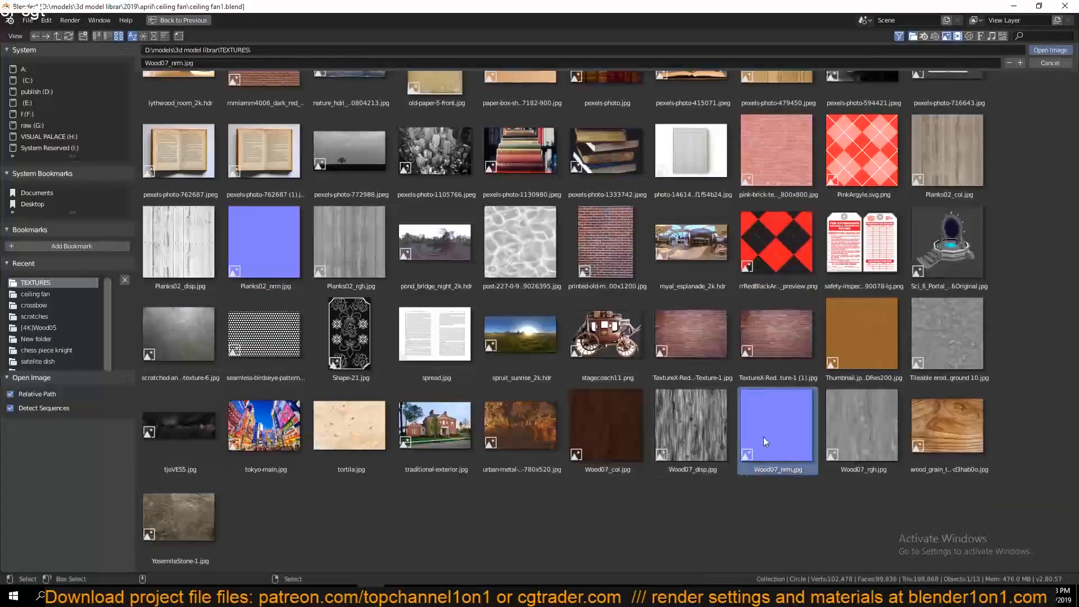
double_click(764, 437)
key(ctrl+s)
Add a Normal Map node between the Wood07_nrm.jpg texture's color and the Principled BSDF's Normal input.
scroll(740, 477, up, 2)
key(shift+a)
mouse_move(629, 463)
click(688, 523)
click(562, 472)
drag(382, 503, 523, 523)
drag(601, 470, 805, 437)
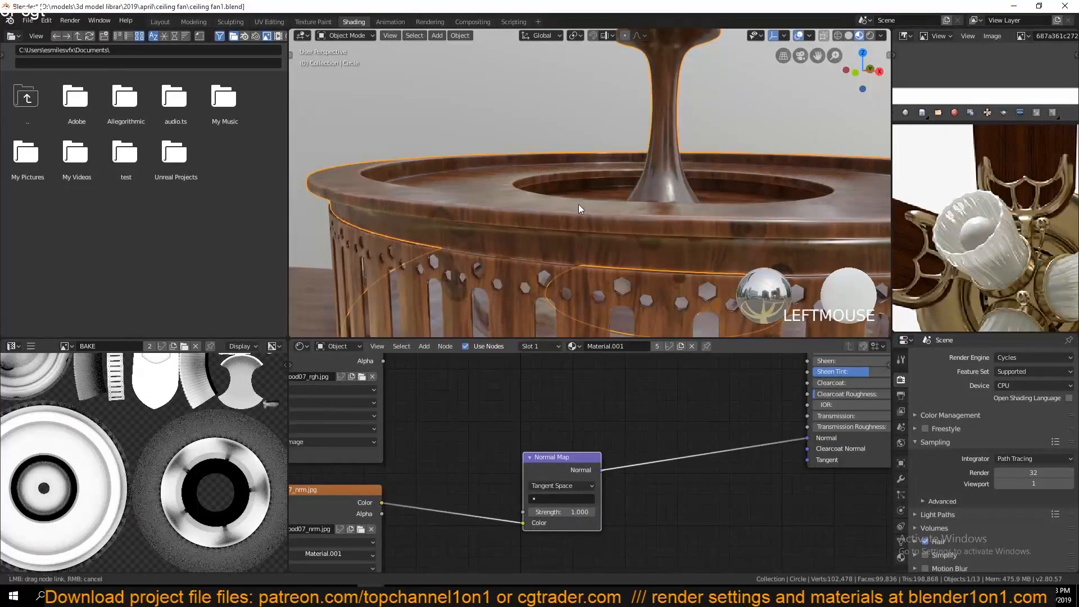
Connect the Mapping node's vector output to the Wood07_nrm.jpg texture.
key(grave)
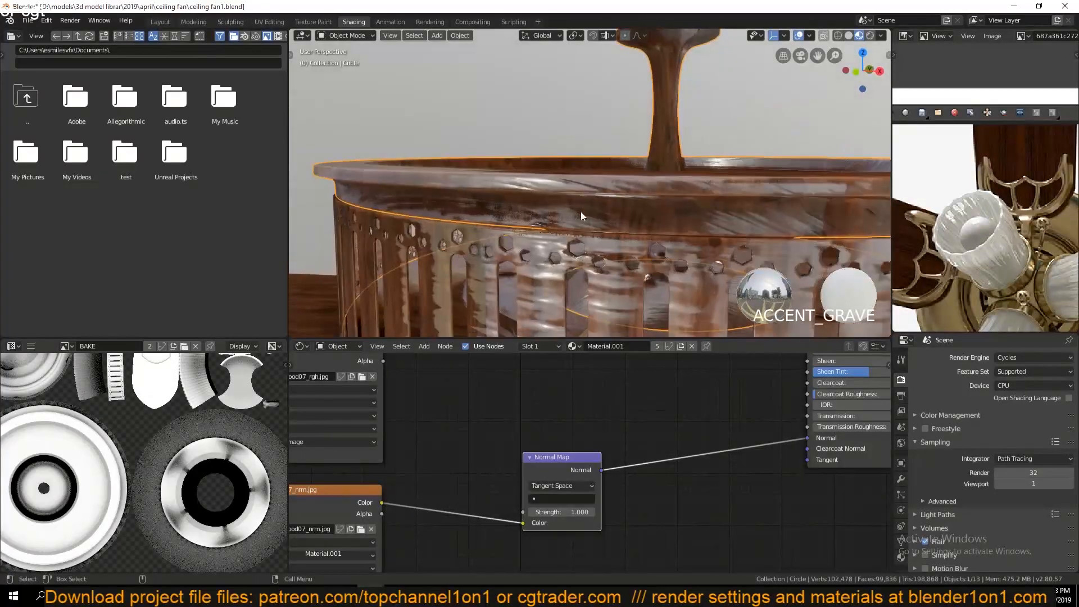
scroll(612, 471, down, 6)
drag(533, 410, 582, 528)
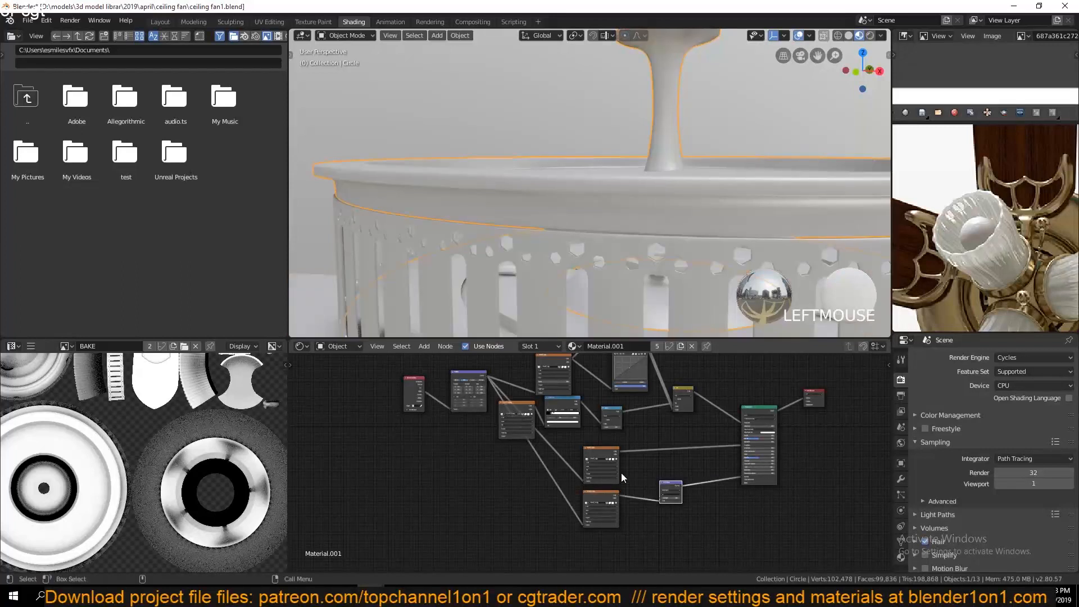
Set the Normal Map node's strength to 0.3.
key(grave)
scroll(629, 489, up, 5)
key(grave)
scroll(520, 447, up, 4)
click(484, 507)
click(488, 516)
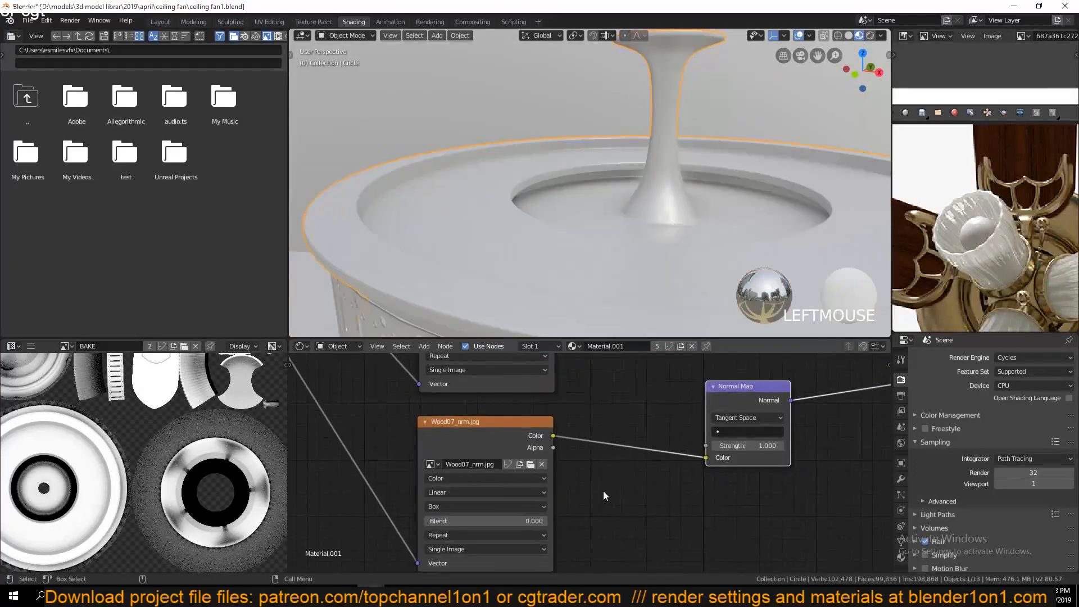
scroll(595, 264, up, 5)
scroll(589, 230, down, 2)
middle_drag(663, 469, 624, 470)
drag(736, 448, 727, 451)
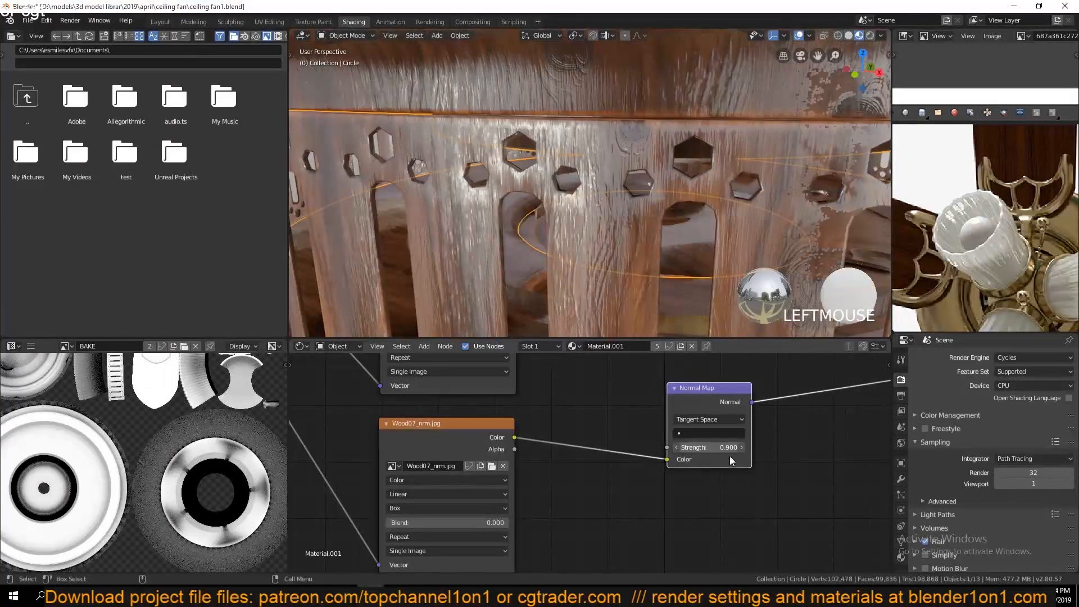
click(727, 452)
text(.3)
key(Return)
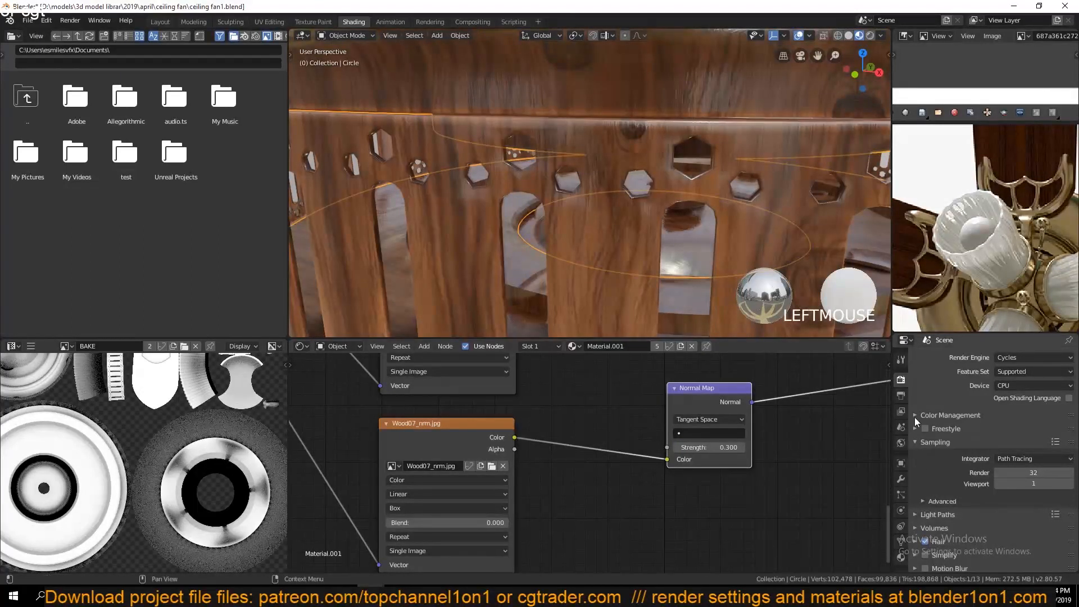
Save the file and switch the render engine from Cycles to Eevee.
scroll(656, 179, down, 3)
scroll(657, 180, up, 2)
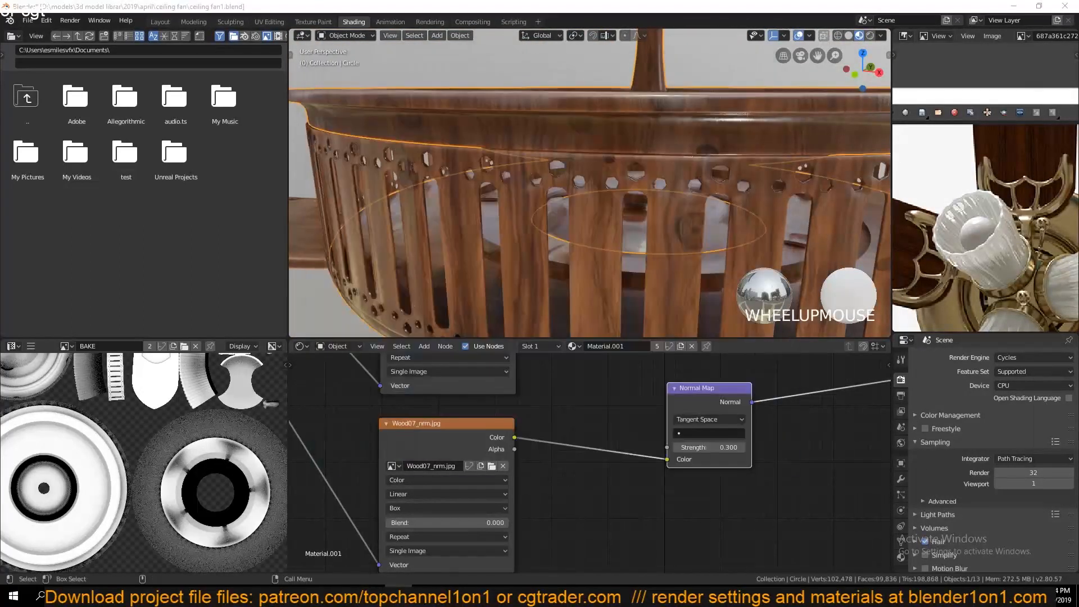
click(736, 69)
middle_drag(737, 70, 706, 88)
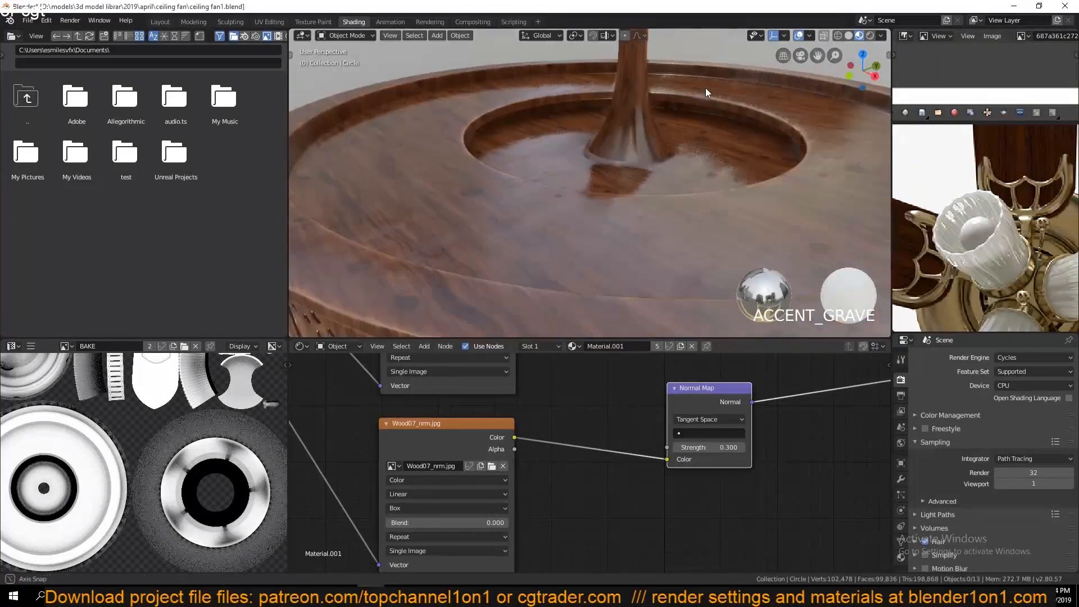
key(ctrl+s)
click(1034, 357)
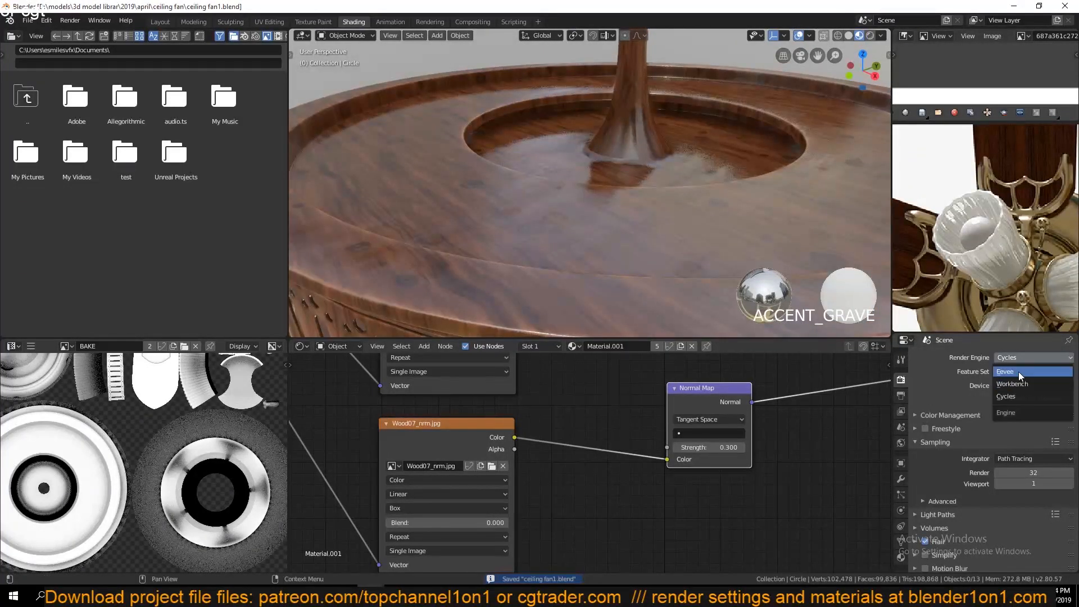
click(1016, 375)
click(925, 433)
scroll(736, 134, down, 3)
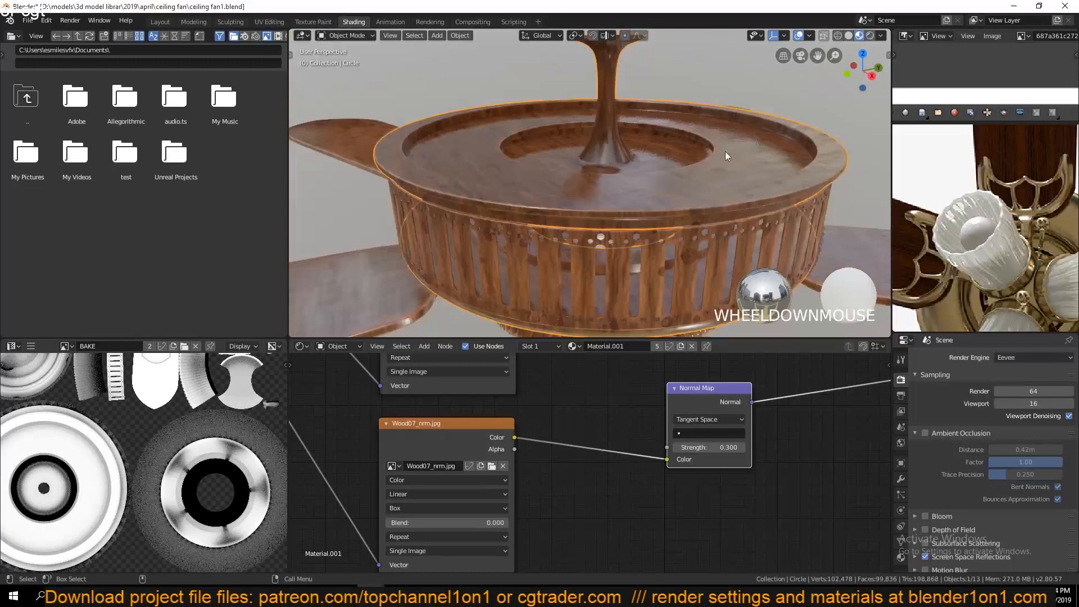
Save the file and place a duplicate of the Wood07_col.jpg texture node above the Mix node.
scroll(678, 168, up, 3)
middle_drag(726, 198, 696, 143)
key(grave)
scroll(696, 142, up, 5)
key(ctrl+s)
scroll(746, 431, down, 5)
key(shift+a)
click(300, 418)
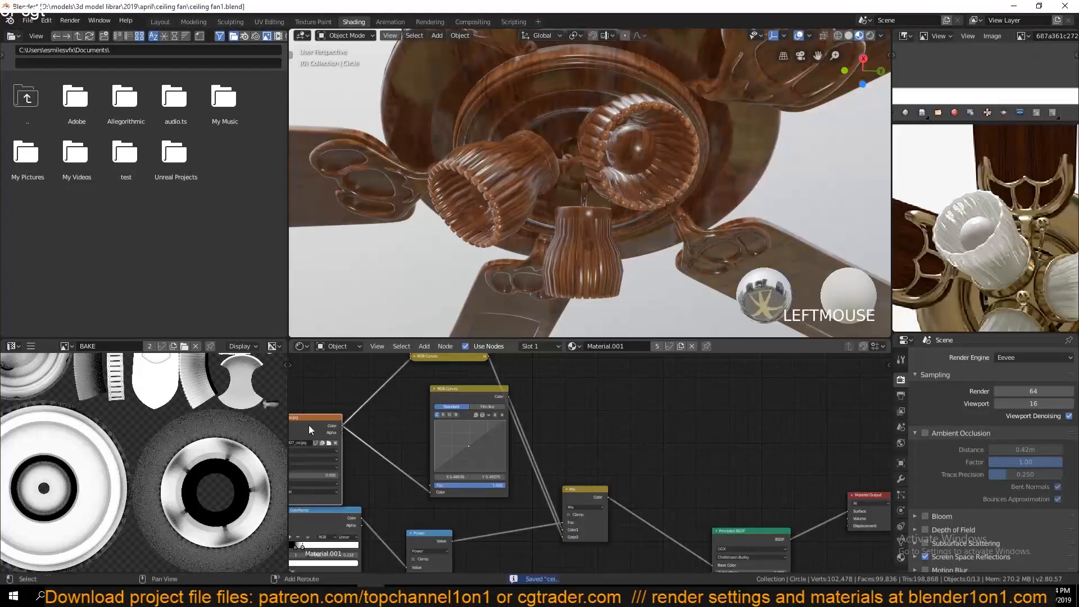
key(shift+d)
click(609, 385)
click(630, 403)
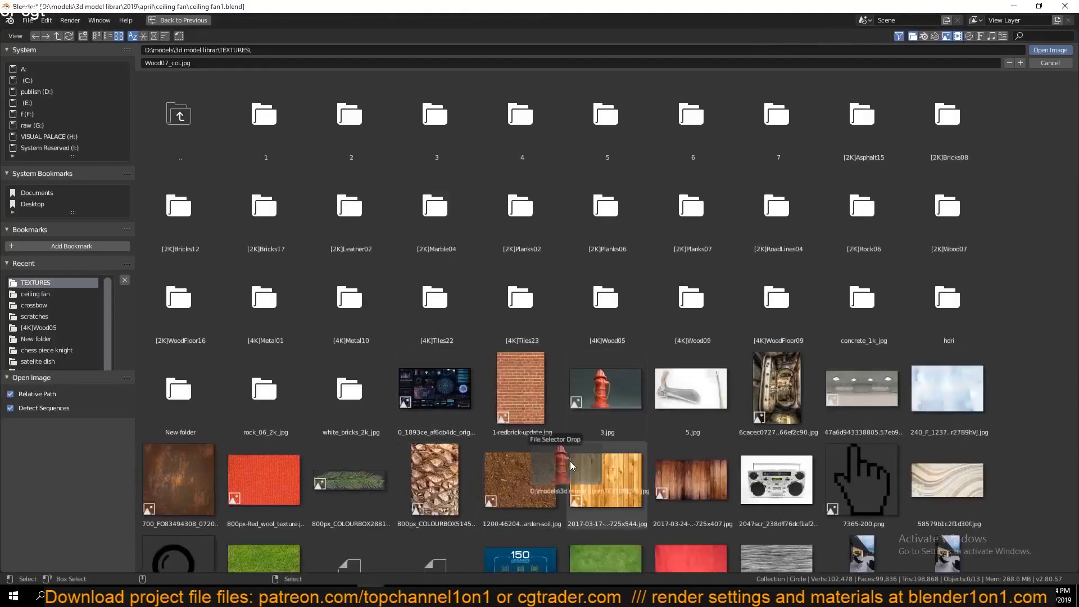
key(Escape)
click(632, 403)
drag(633, 404, 321, 258)
key(Escape)
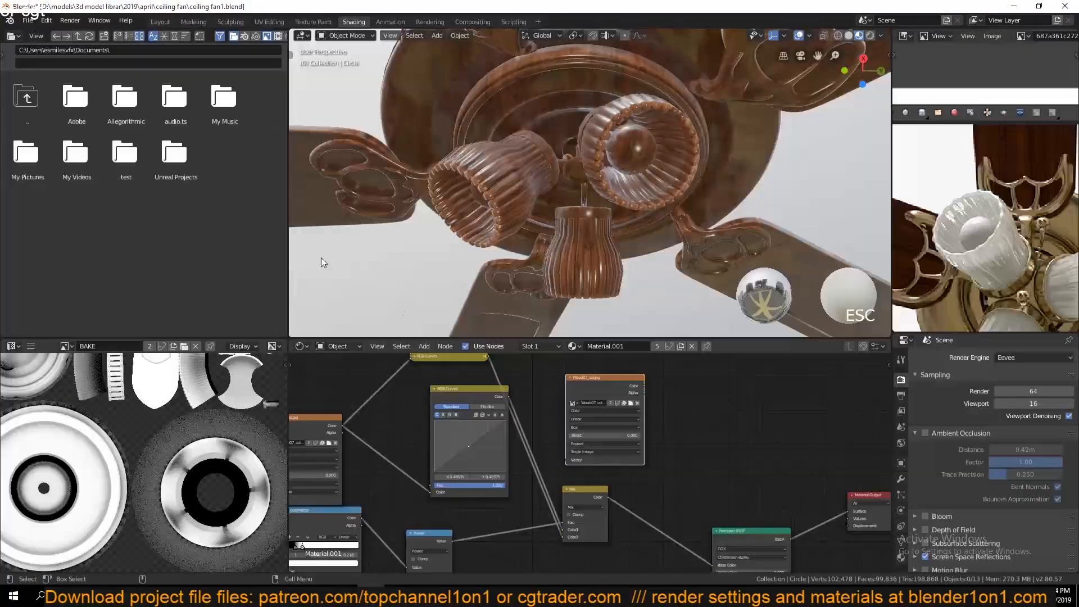
click(632, 402)
drag(631, 401, 74, 352)
key(Escape)
Load AMBIENT OCCLUSION.png from the ceiling fan folder into the duplicated texture node.
scroll(632, 392, up, 4)
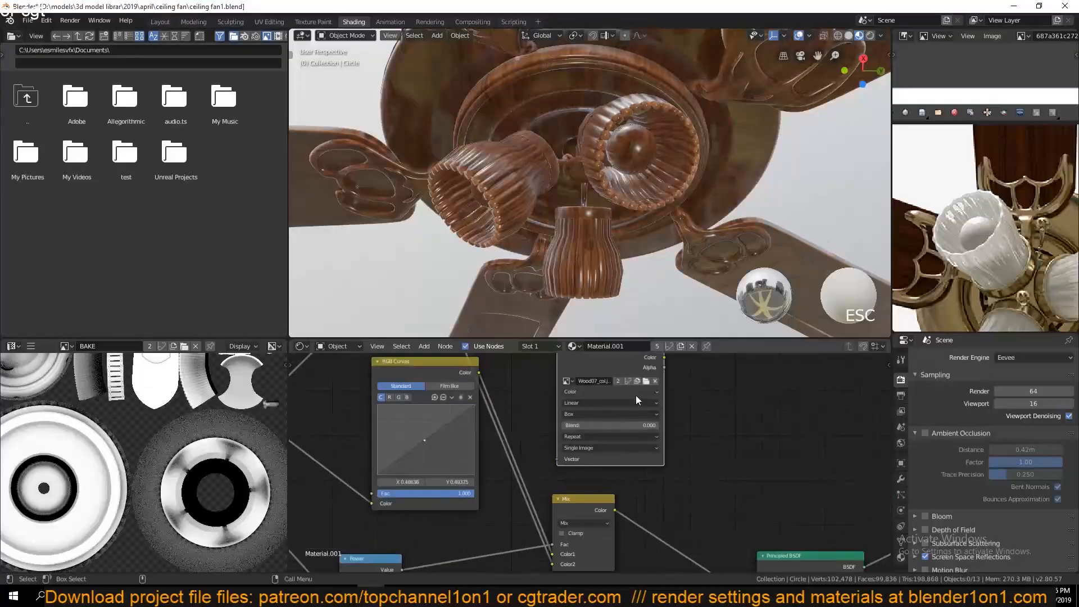
click(642, 384)
click(46, 301)
double_click(290, 132)
Add a second Mix node with the BAKE texture's color in Color2 and the existing Mix output in Color1.
middle_drag(748, 403, 665, 435)
key(shift+a)
mouse_move(650, 427)
click(706, 476)
click(730, 427)
drag(579, 392, 730, 496)
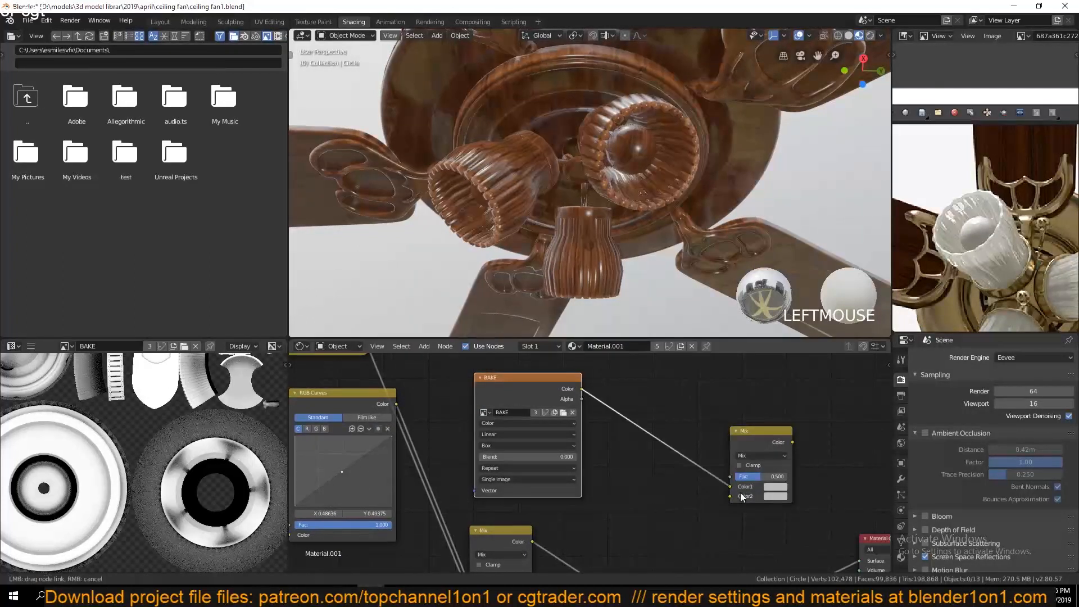
middle_drag(597, 464, 582, 414)
drag(518, 493, 715, 437)
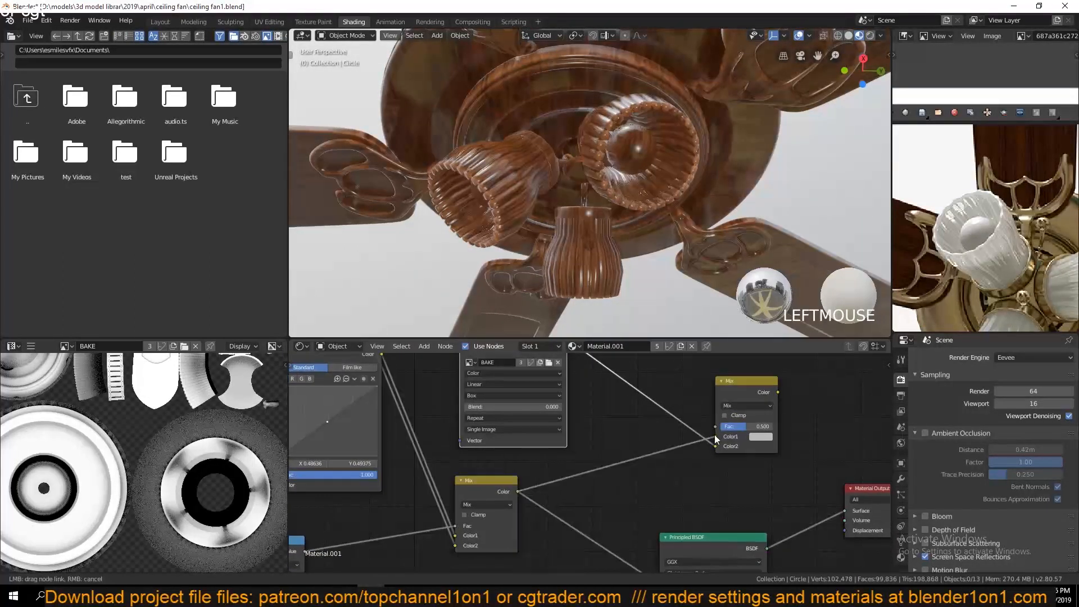
Place the new Mix node beside the Principled BSDF, connect its output to Base Color, and save the file.
drag(738, 393, 619, 448)
drag(687, 540, 733, 447)
drag(660, 448, 704, 491)
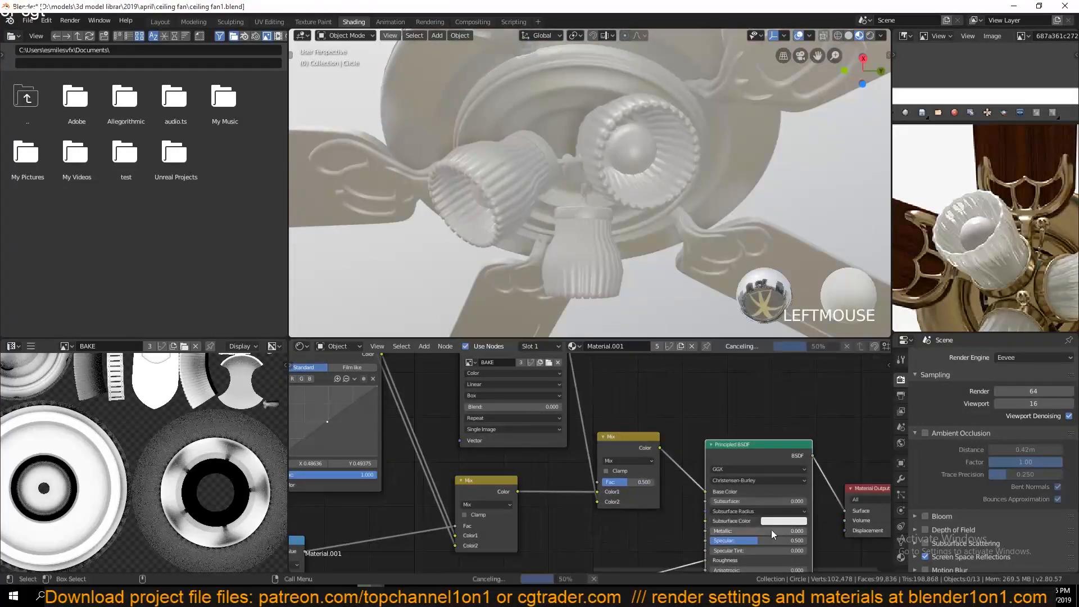
key(ctrl+s)
key(grave)
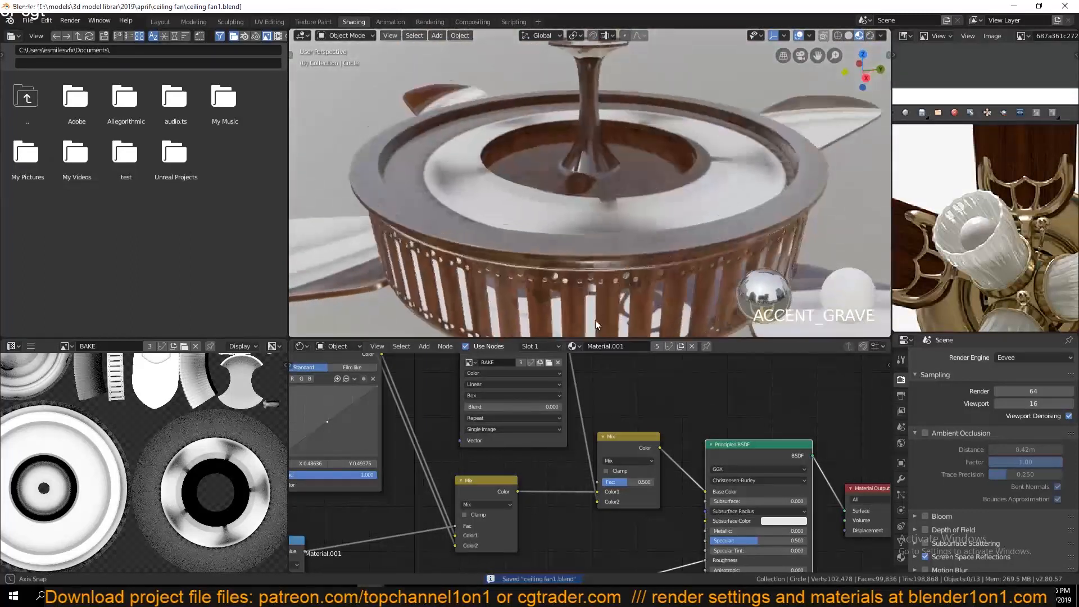
Set the new Mix node's factor to 1.000 and inspect the fan from above and below.
drag(652, 482, 646, 484)
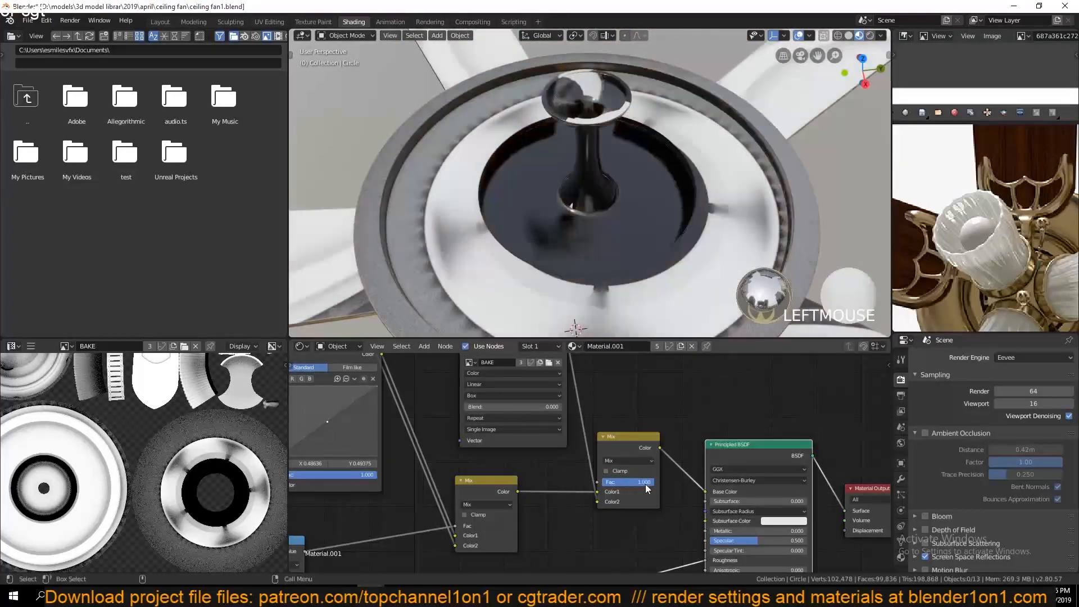
key(grave)
middle_drag(618, 104, 659, 65)
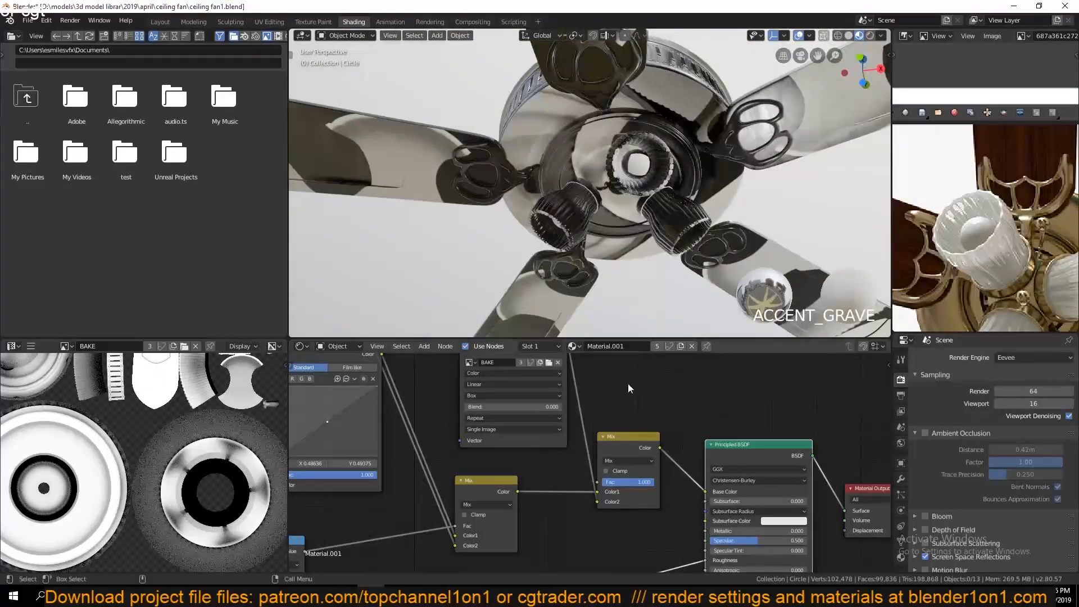
Reload AMBIENT OCCLUSION.png in the BAKE texture node, set its projection to Flat, and save the file.
middle_drag(628, 383, 639, 456)
click(562, 435)
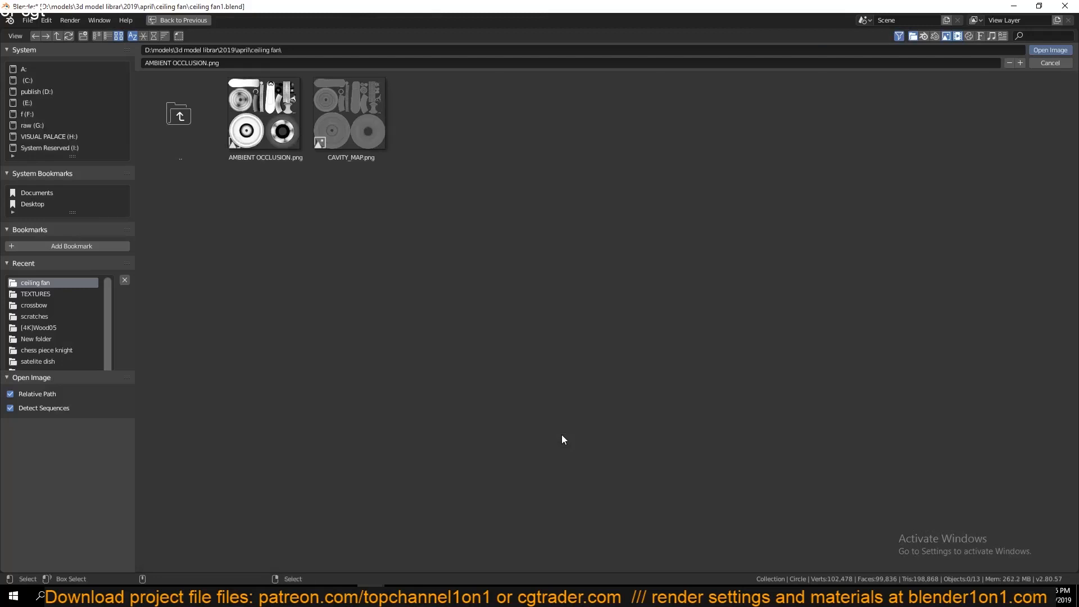
click(279, 141)
key(Return)
click(523, 467)
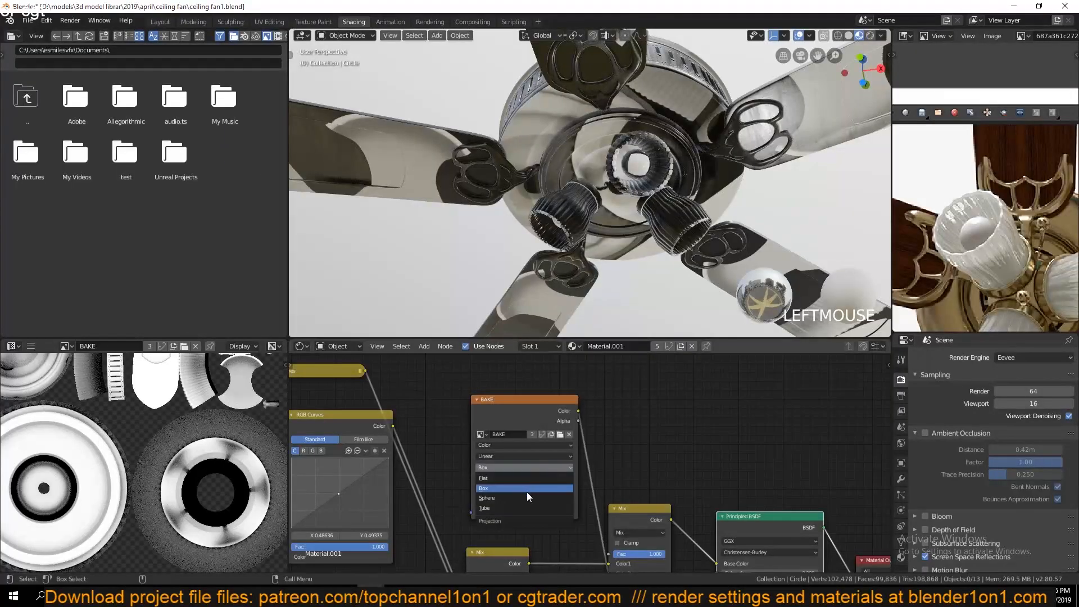
key(ctrl+s)
Reposition the new Mix node and set its blend mode to Multiply.
middle_drag(598, 178, 414, 247)
middle_drag(611, 507, 660, 435)
drag(661, 435, 673, 401)
middle_drag(672, 402, 623, 459)
click(648, 484)
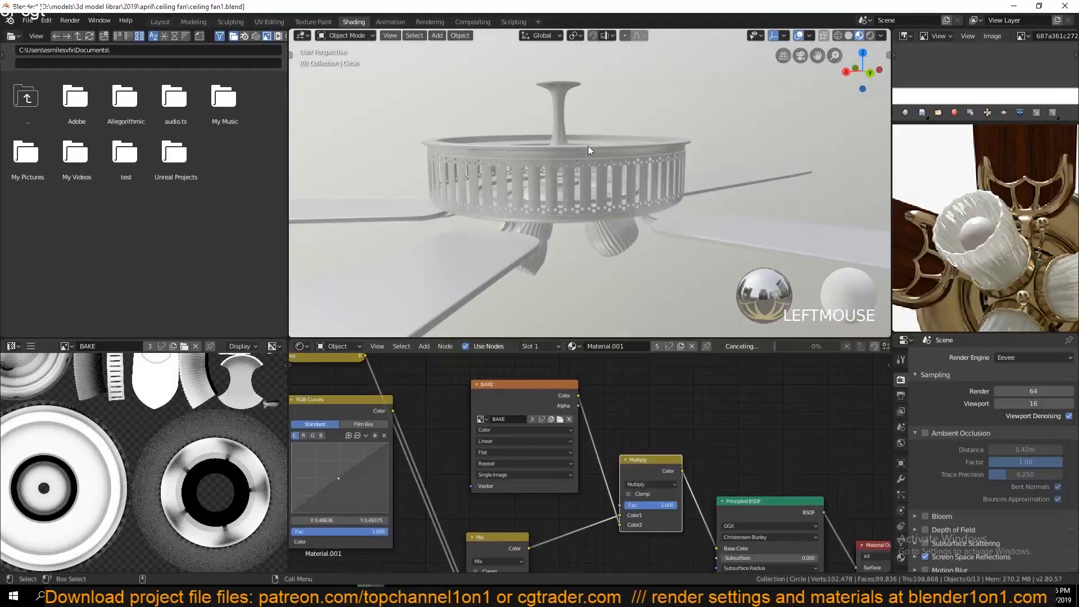
middle_drag(588, 146, 539, 117)
scroll(520, 96, down, 2)
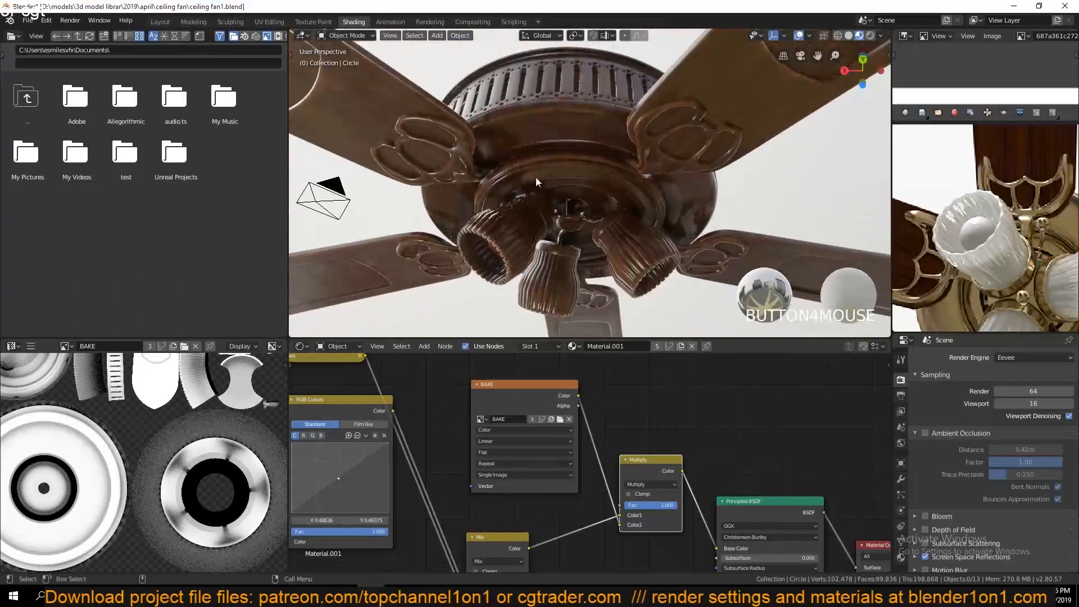
Try a factor of 0 on the Multiply node and undo it.
scroll(590, 463, up, 2)
drag(669, 511, 607, 512)
click(669, 512)
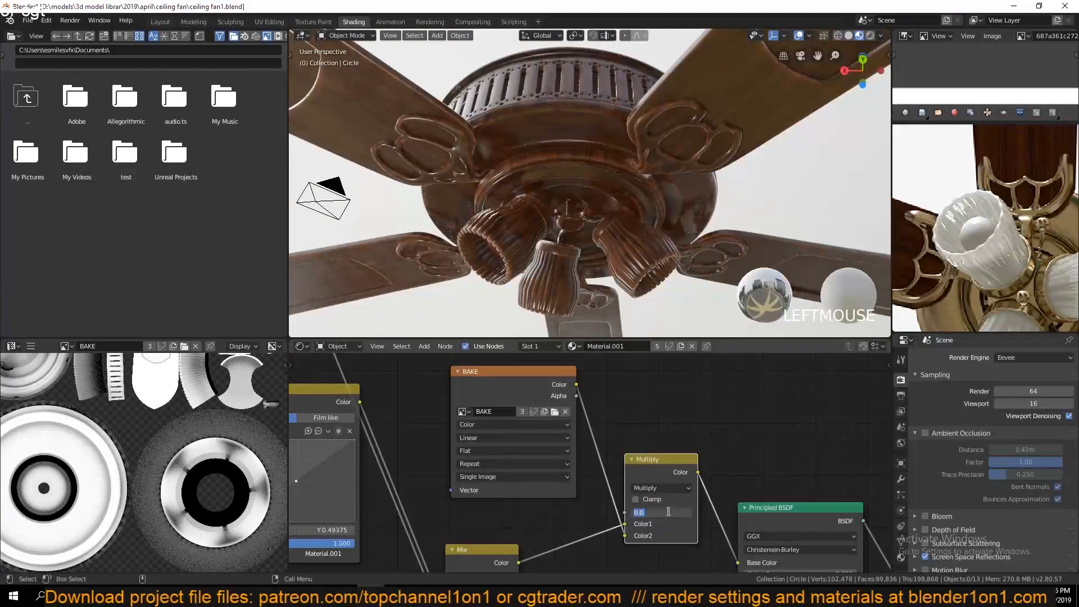
click(653, 453)
key(ctrl+z)
Insert a ColorRamp node between the BAKE texture and the Multiply node and save the file.
scroll(533, 254, down, 3)
middle_drag(533, 254, 529, 263)
key(shift+a)
mouse_move(540, 449)
click(618, 316)
drag(609, 397, 610, 397)
key(ctrl+s)
Preview the ColorRamp output on the fan and move its black stop to position 0.145.
middle_drag(619, 214, 618, 226)
ctrl+shift+click(673, 400)
middle_drag(609, 163, 606, 228)
scroll(607, 228, up, 4)
drag(603, 437, 620, 436)
middle_drag(617, 241, 604, 163)
Return the preview to the Principled BSDF, set the Multiply node's factor to 0.700, and save the file.
scroll(602, 188, down, 5)
middle_drag(869, 521, 680, 469)
ctrl+shift+click(678, 468)
middle_drag(584, 194, 601, 269)
scroll(578, 220, up, 4)
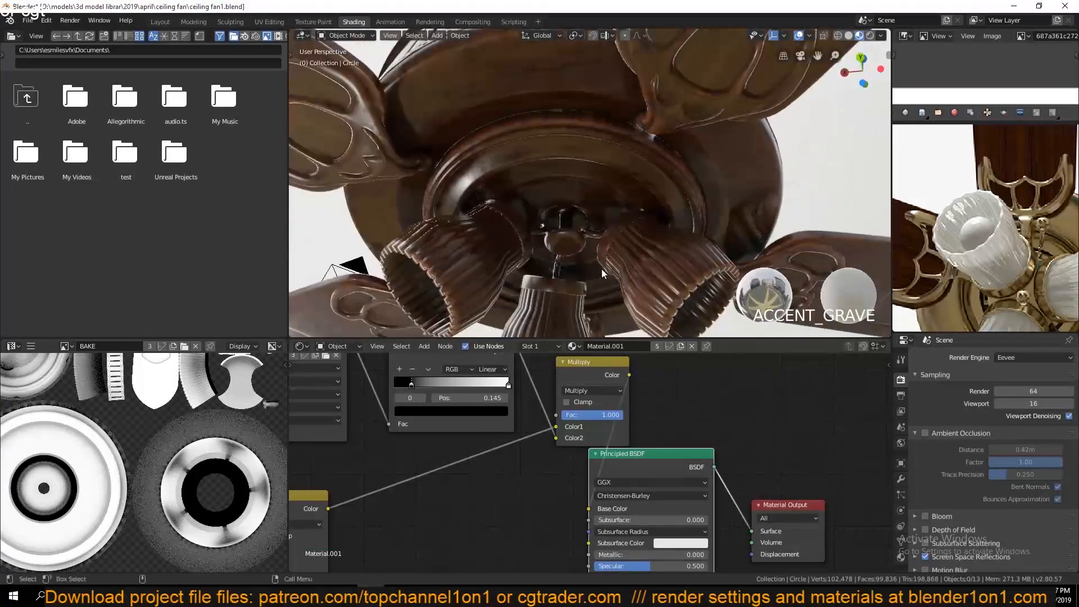
drag(620, 415, 605, 416)
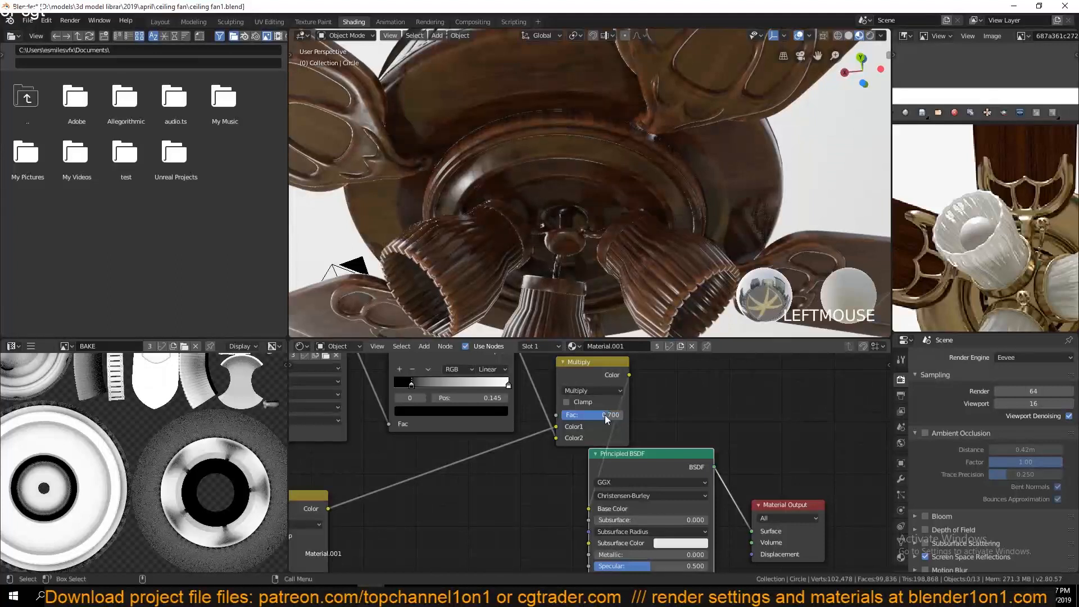
key(ctrl+s)
Select the fan blade bracket, rename its material WOOD, and save the file.
scroll(616, 199, down, 4)
key(shift+grave)
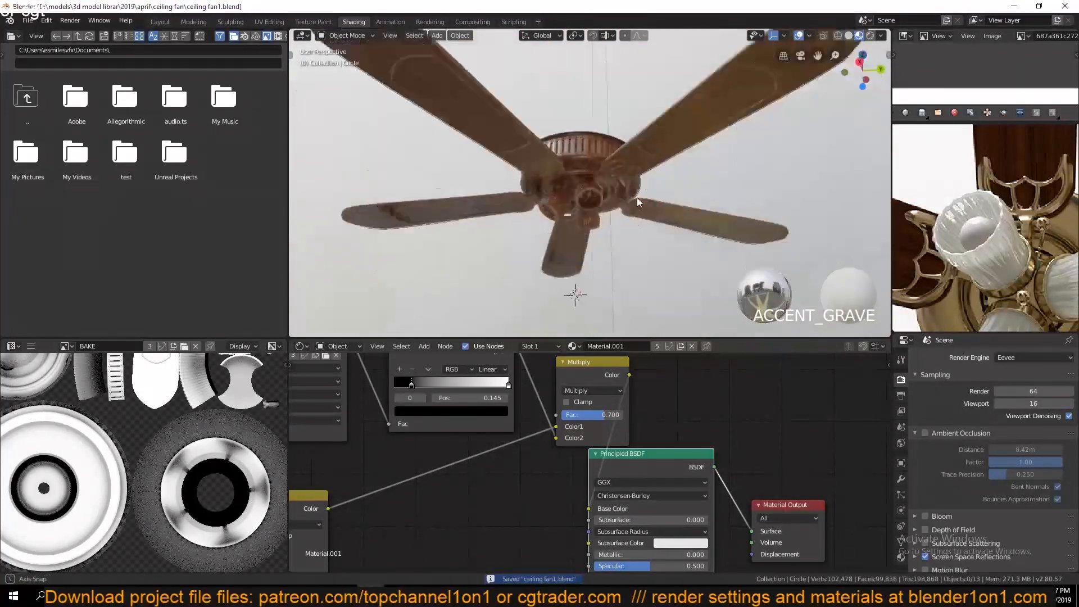
scroll(717, 195, up, 1)
scroll(720, 195, up, 4)
shift+middle_drag(726, 201, 735, 233)
click(670, 121)
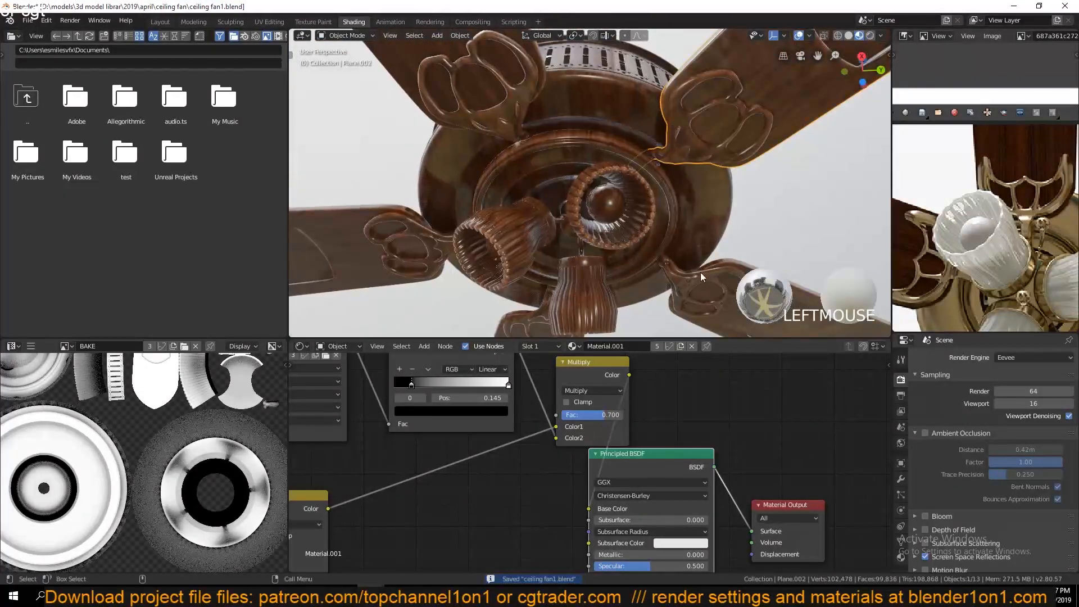
click(901, 556)
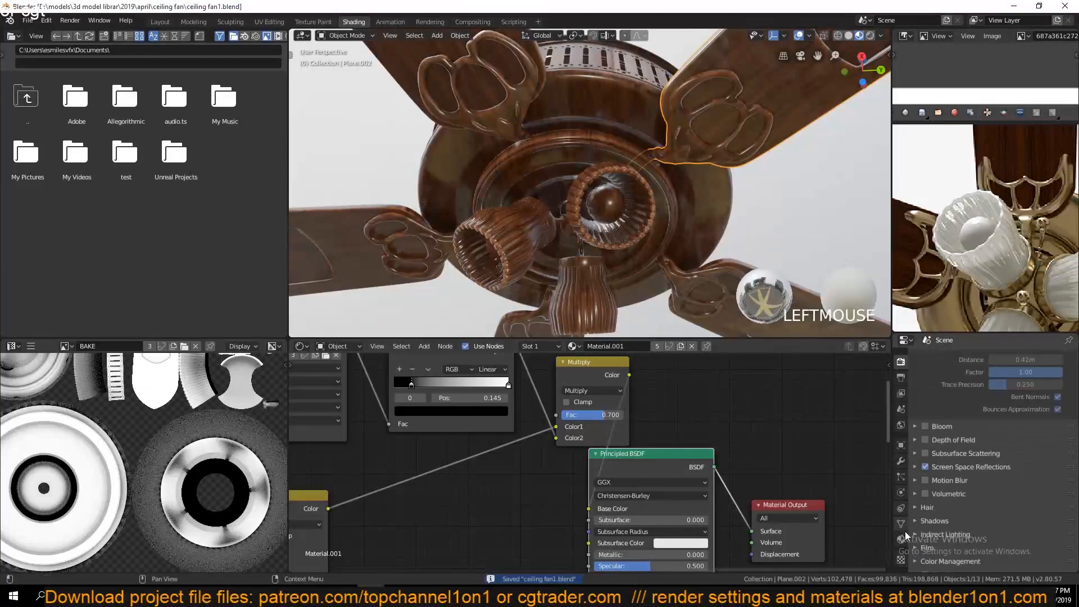
click(753, 423)
key(ctrl+s)
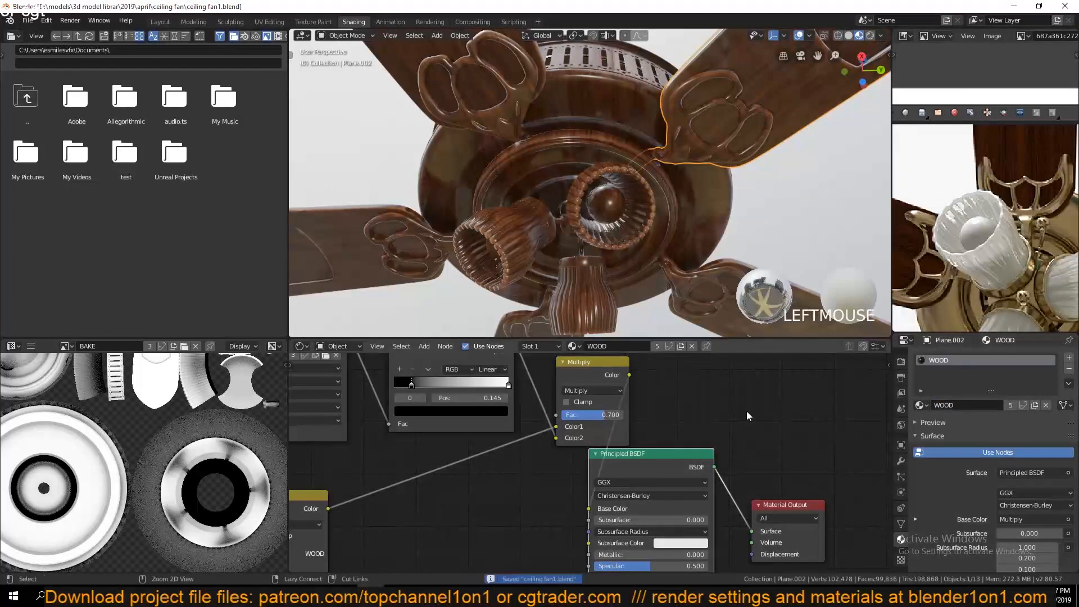
Add a second material slot to the bracket with a new material named gold.
click(1068, 358)
click(978, 429)
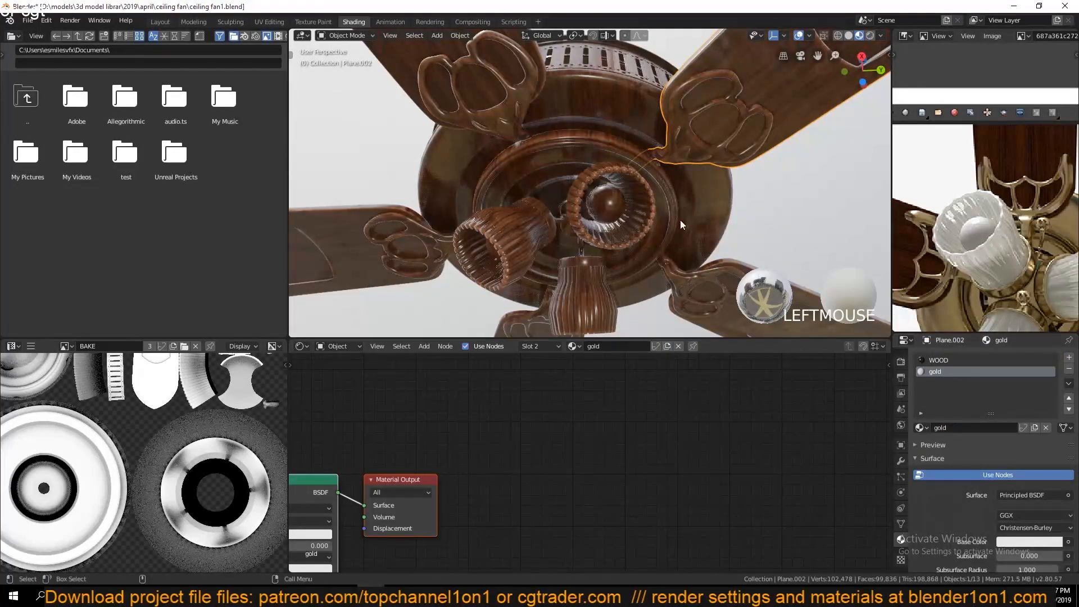
scroll(681, 225, down, 2)
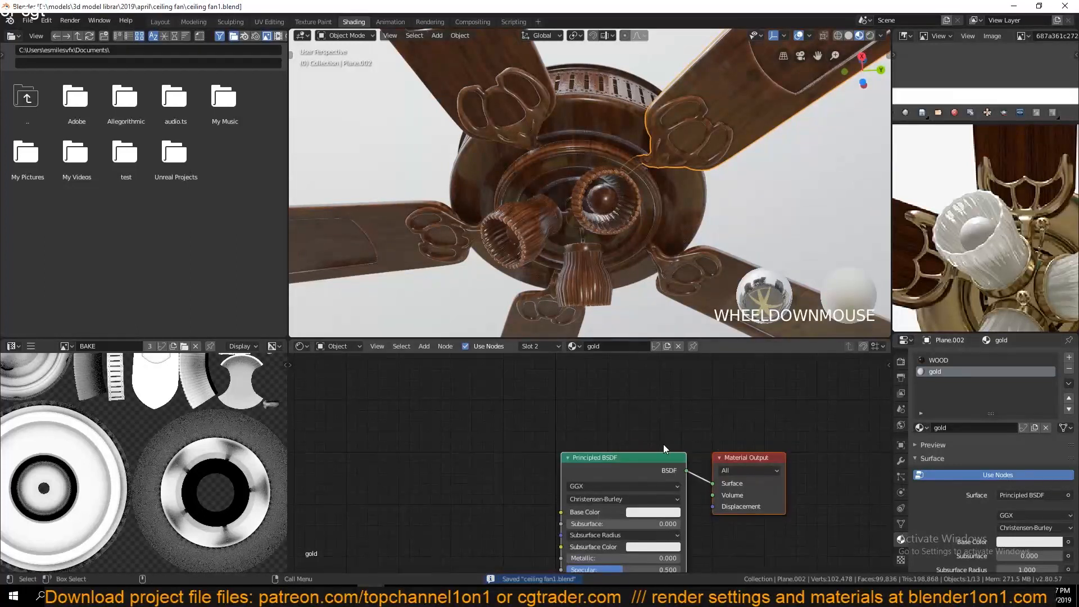
Assign the existing WOOD material to the bracket's second material slot.
click(922, 427)
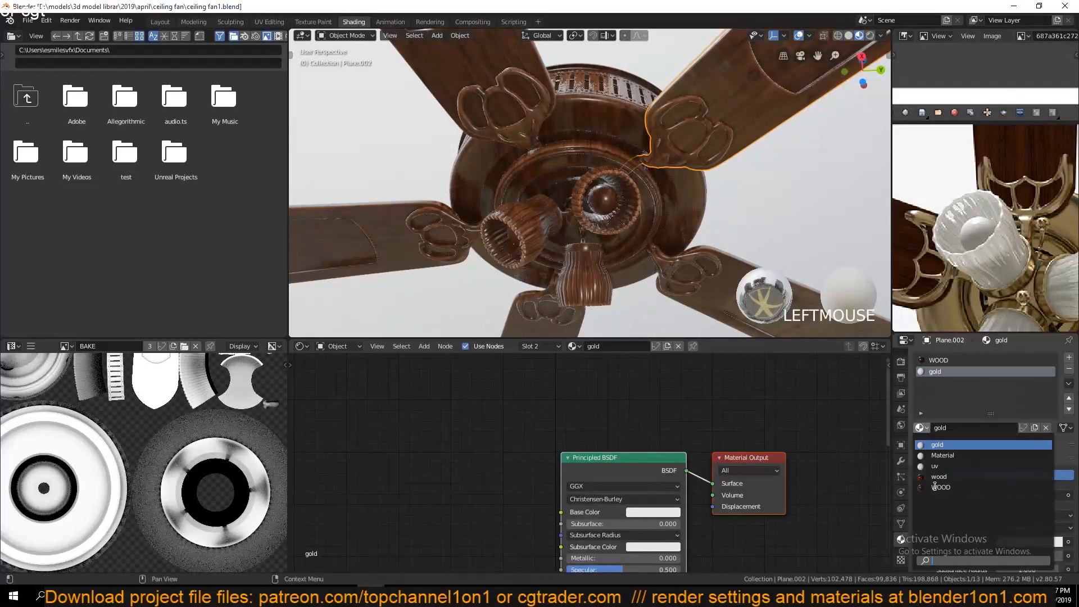
click(922, 466)
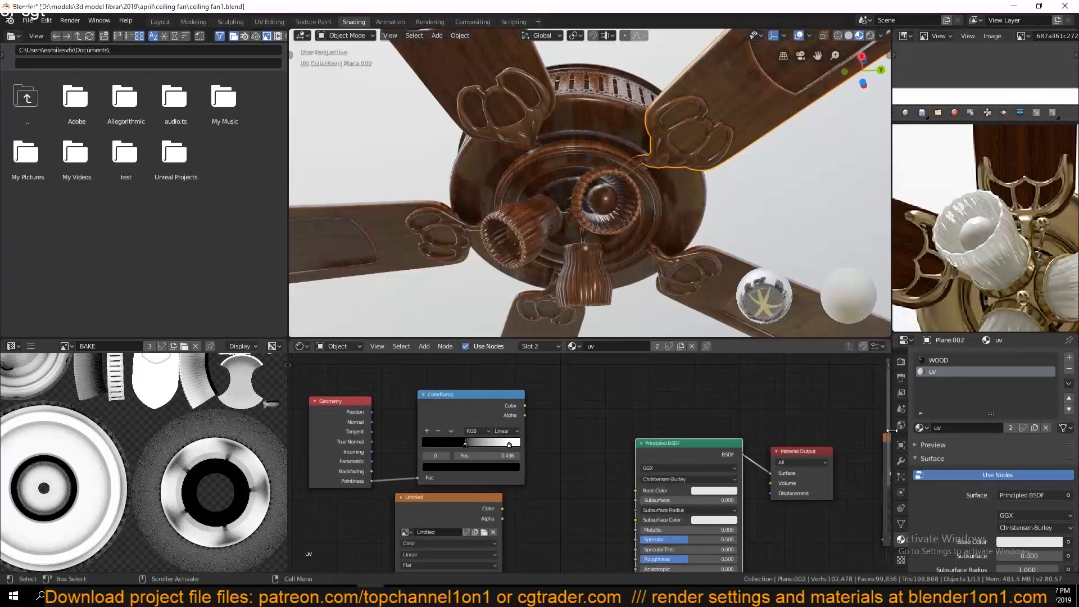
click(922, 428)
click(940, 488)
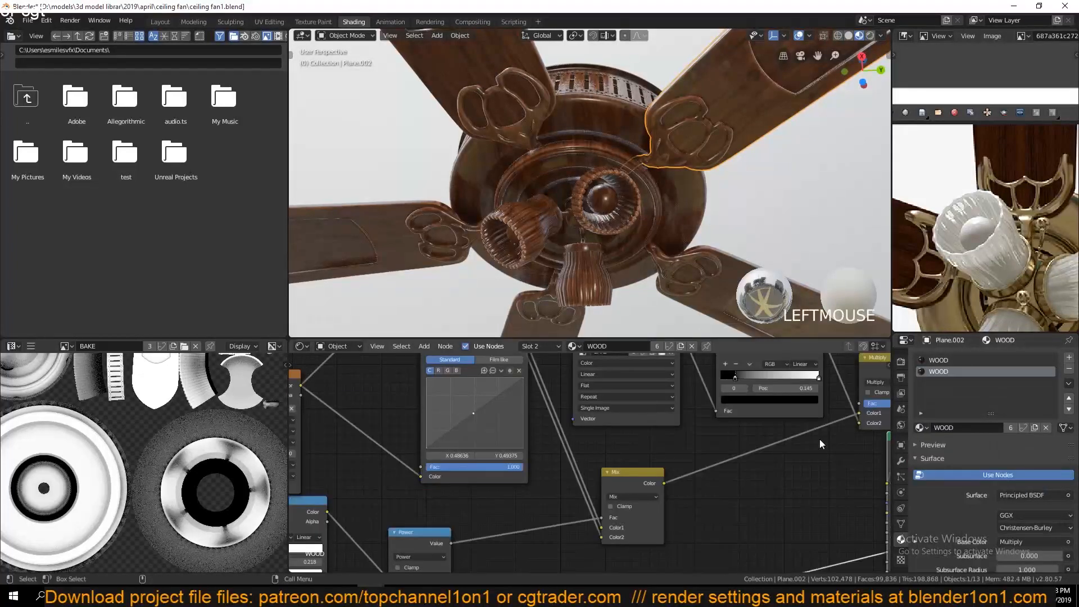
Make the second slot's WOOD material a single-user copy, name it gold_metal, and save the file.
click(1010, 427)
click(977, 427)
text(gold)
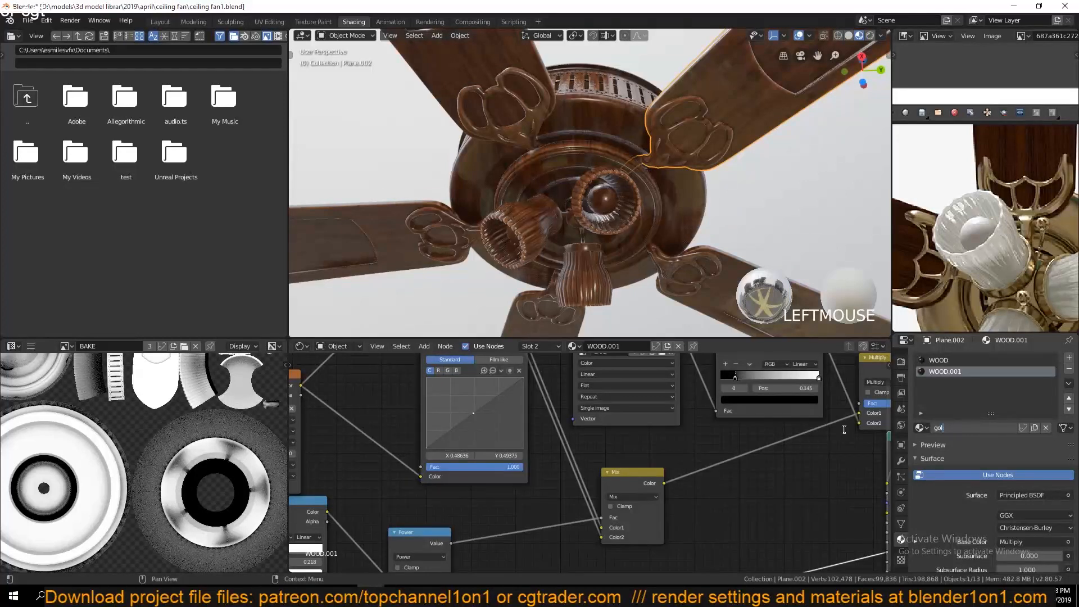
click(828, 460)
key(ctrl+s)
key(grave)
mouse_move(751, 186)
middle_down()
mouse_move(742, 220)
mouse_move(736, 194)
middle_up()
click(658, 163)
middle_drag(707, 415, 443, 417)
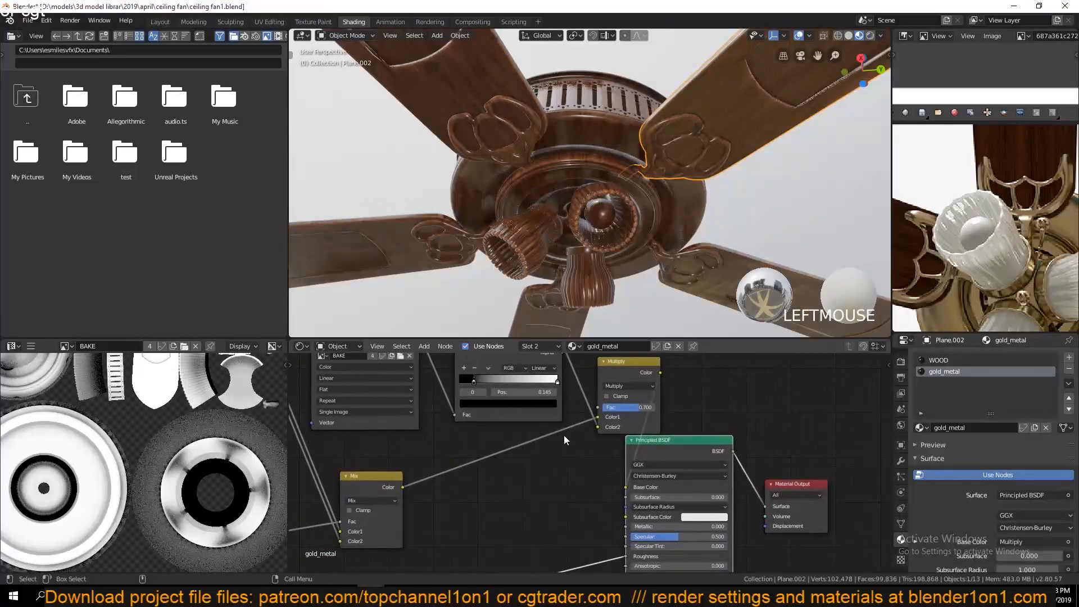
Spread out the Principled BSDF, Multiply and neighbouring nodes of the gold_metal material and save the file.
middle_drag(566, 441, 491, 431)
drag(708, 476, 805, 467)
drag(611, 437, 724, 423)
middle_drag(532, 434, 694, 476)
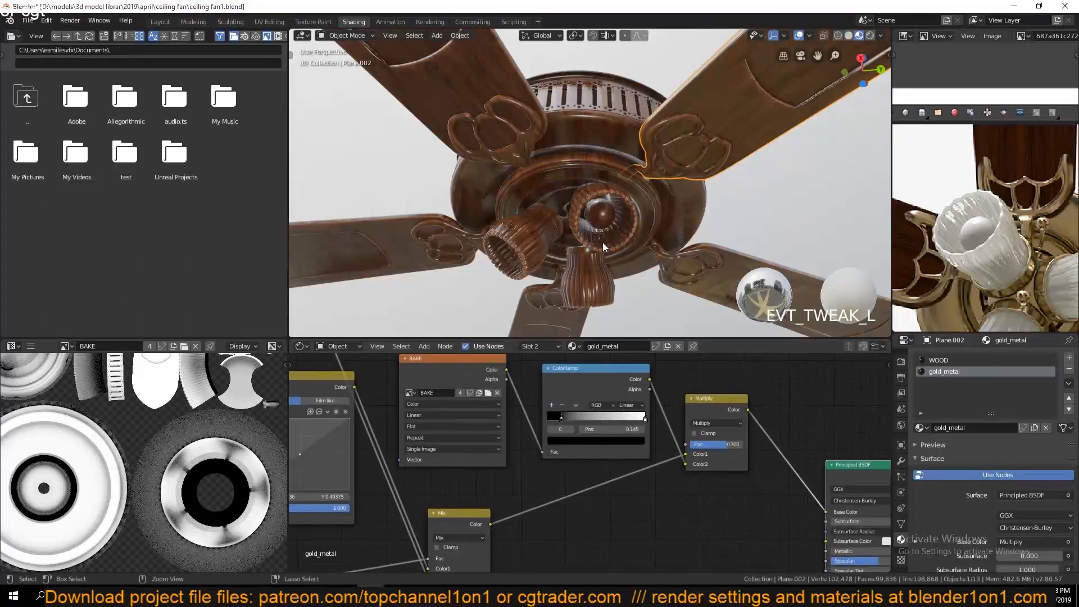
key(ctrl+s)
middle_drag(574, 441, 693, 457)
scroll(694, 457, down, 4)
middle_drag(502, 479, 560, 443)
drag(552, 373, 508, 381)
Replace the wood color image in the gold_metal material with Leather05_disp.jpg from the TEXTURES folder.
scroll(501, 439, down, 5)
scroll(638, 483, up, 5)
middle_drag(378, 438, 541, 417)
click(571, 403)
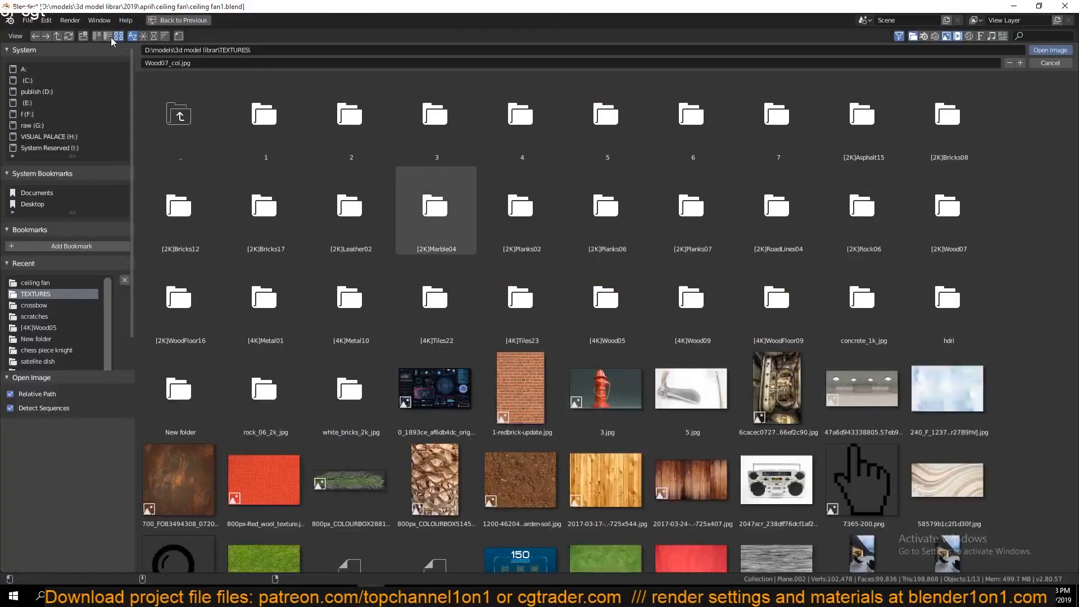
scroll(601, 450, down, 15)
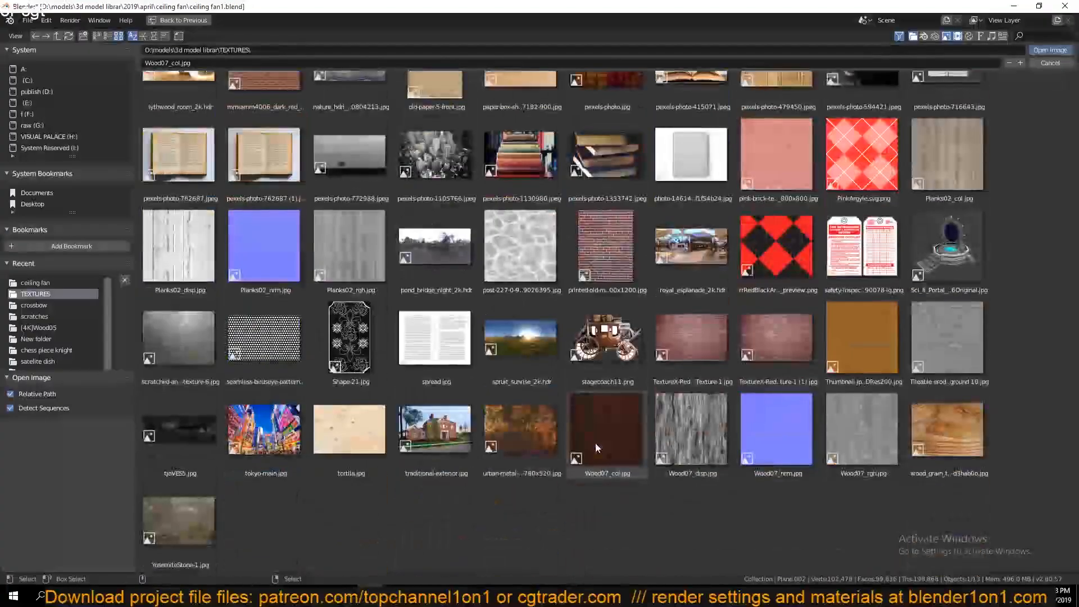
scroll(595, 445, up, 6)
double_click(171, 441)
Select the linked bracket geometry on the fan blades and assign the gold_metal material to it.
key(Tab)
click(808, 293)
key(ctrl+l)
click(946, 441)
key(Tab)
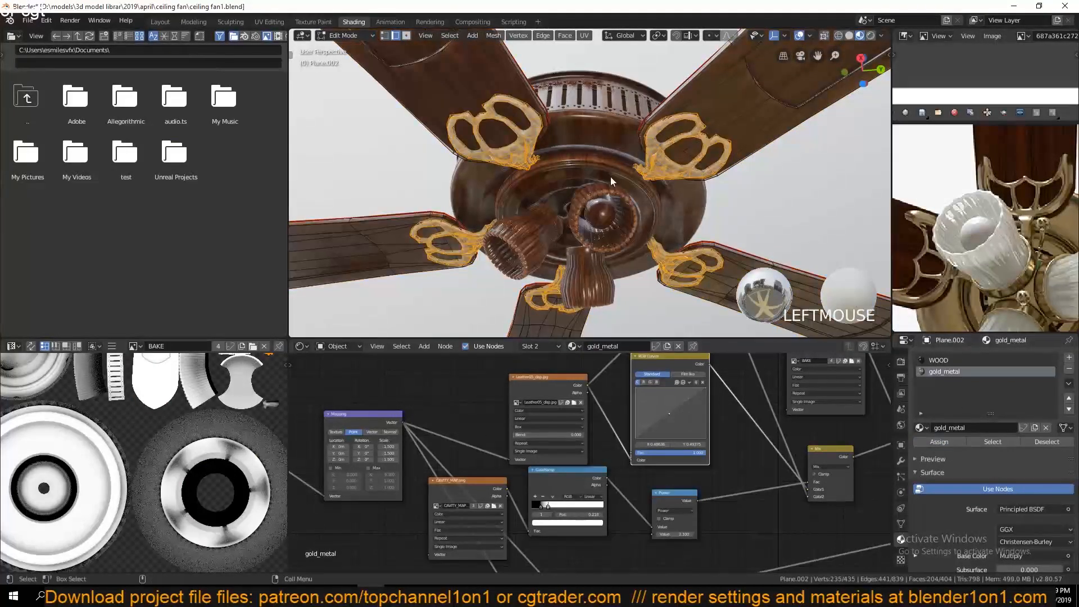
Load "Tileable eroded scratch metal texture background 10.jpg" into the gold_metal material's color image node.
scroll(610, 178, up, 3)
scroll(551, 227, up, 3)
scroll(480, 216, down, 3)
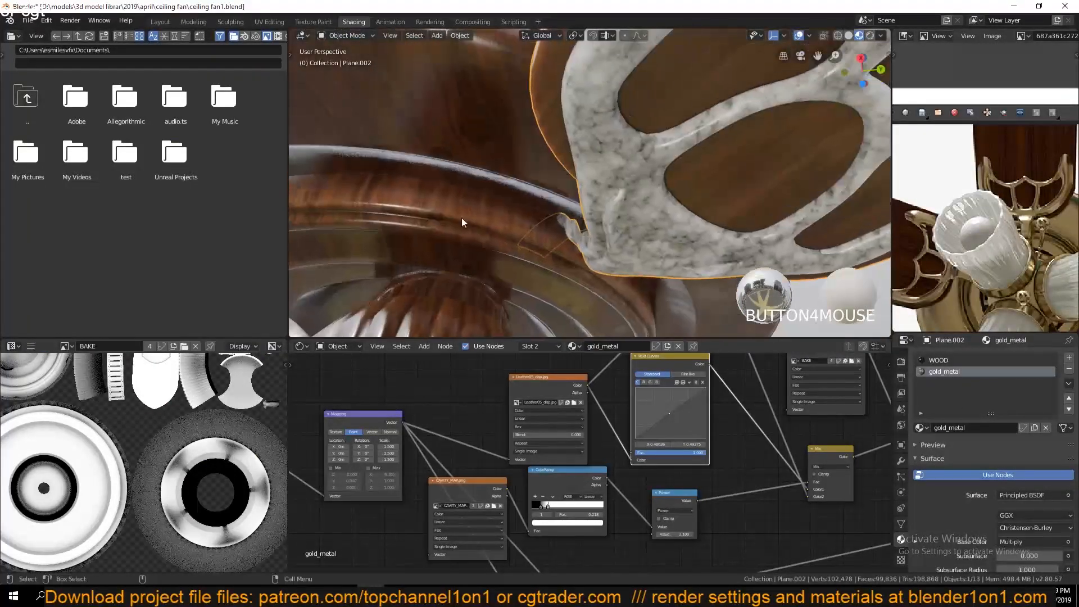
scroll(500, 451, up, 3)
middle_drag(437, 400, 450, 445)
scroll(579, 423, up, 2)
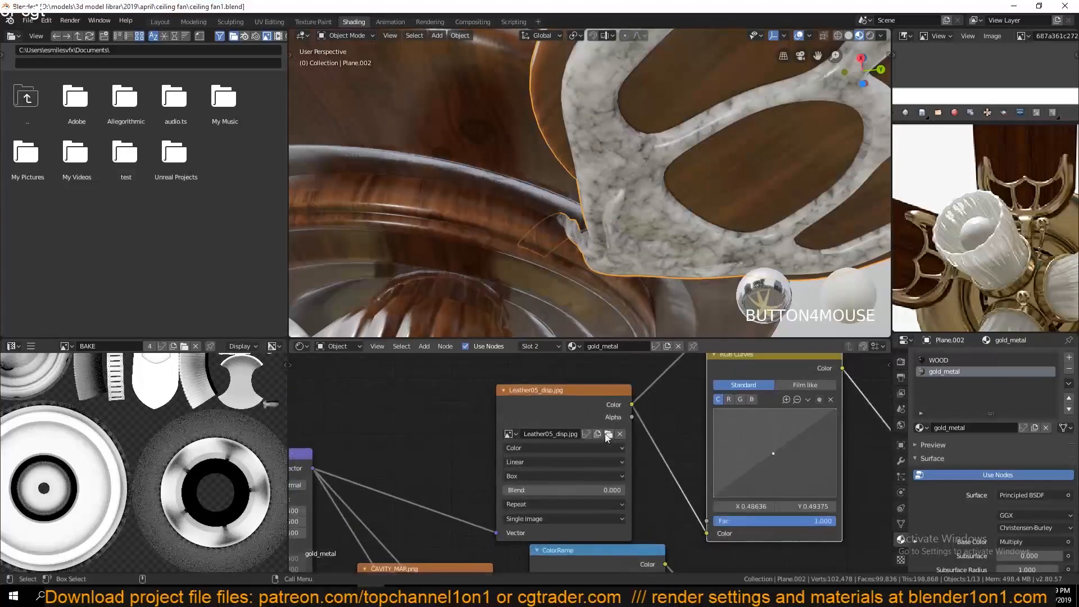
click(606, 431)
scroll(560, 370, down, 10)
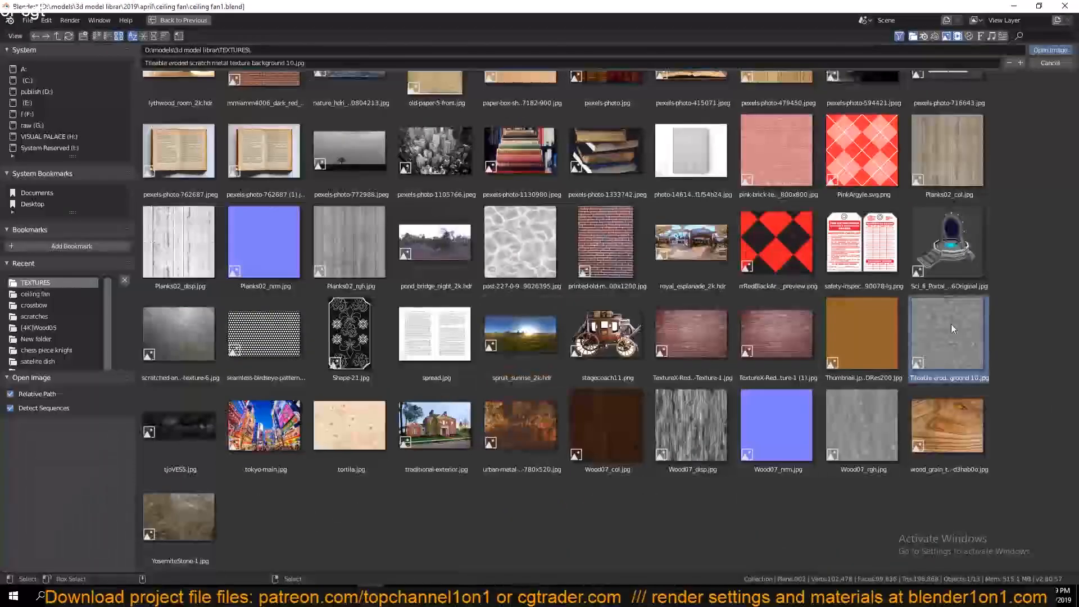
double_click(951, 325)
Try changing the Mapping node's X scale to 5.
middle_drag(488, 512, 617, 473)
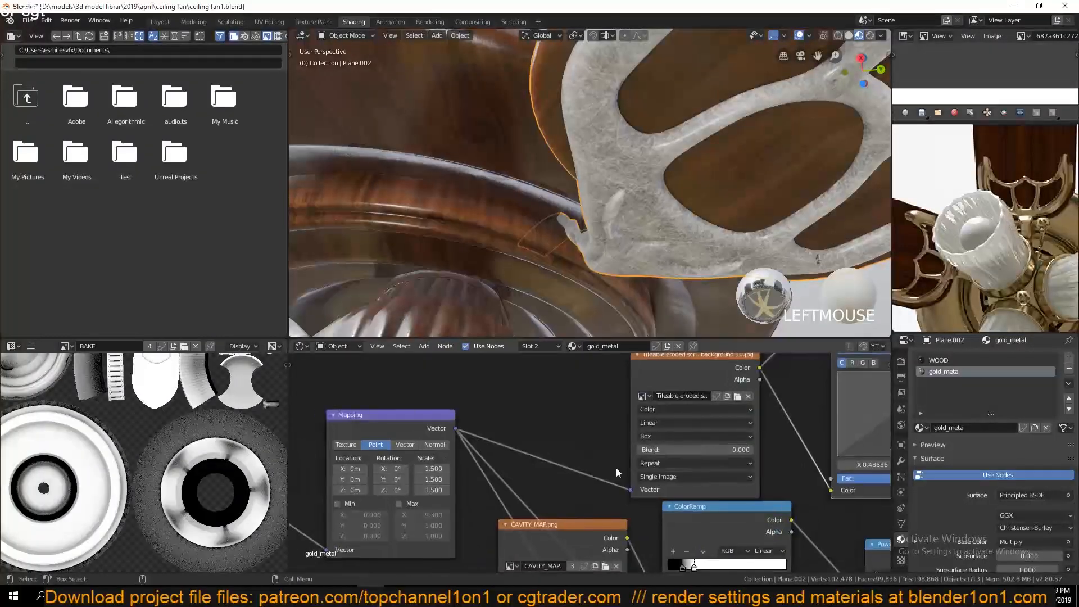
drag(438, 469, 513, 473)
key(ctrl+z)
click(431, 481)
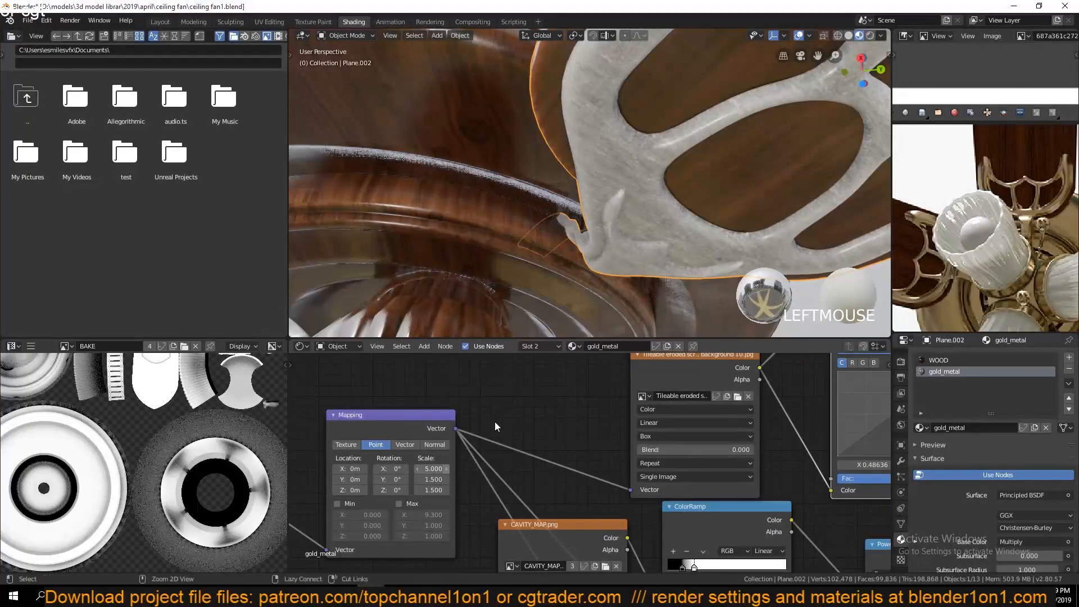
Save the file and give the round plate above the lamp shades the gold_metal material.
key(ctrl+s)
scroll(535, 204, down, 5)
mouse_move(535, 204)
middle_down()
mouse_move(553, 243)
mouse_move(538, 208)
middle_up()
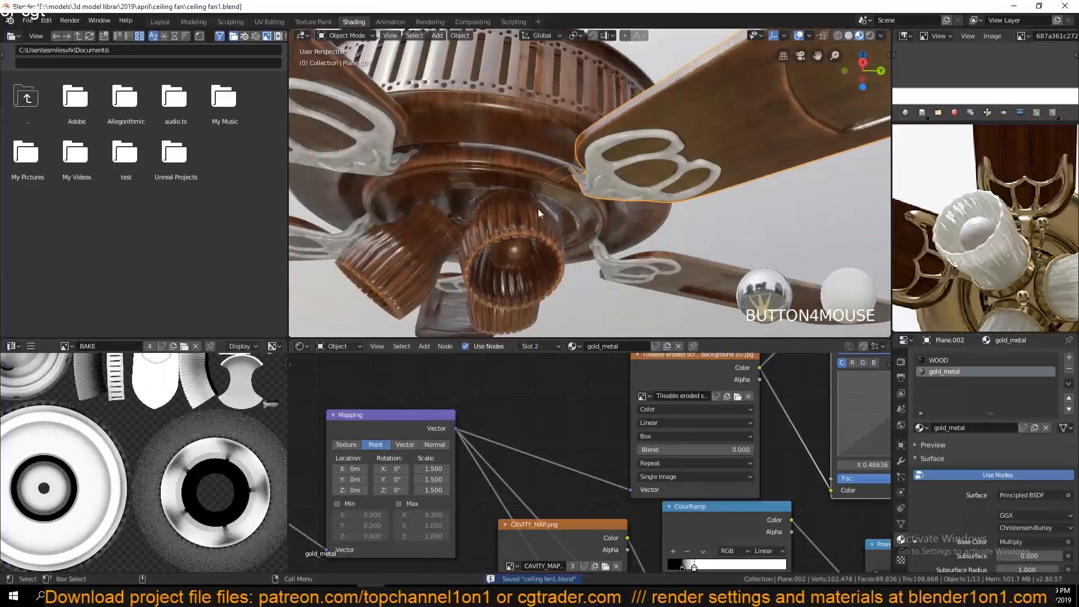
click(529, 193)
click(921, 405)
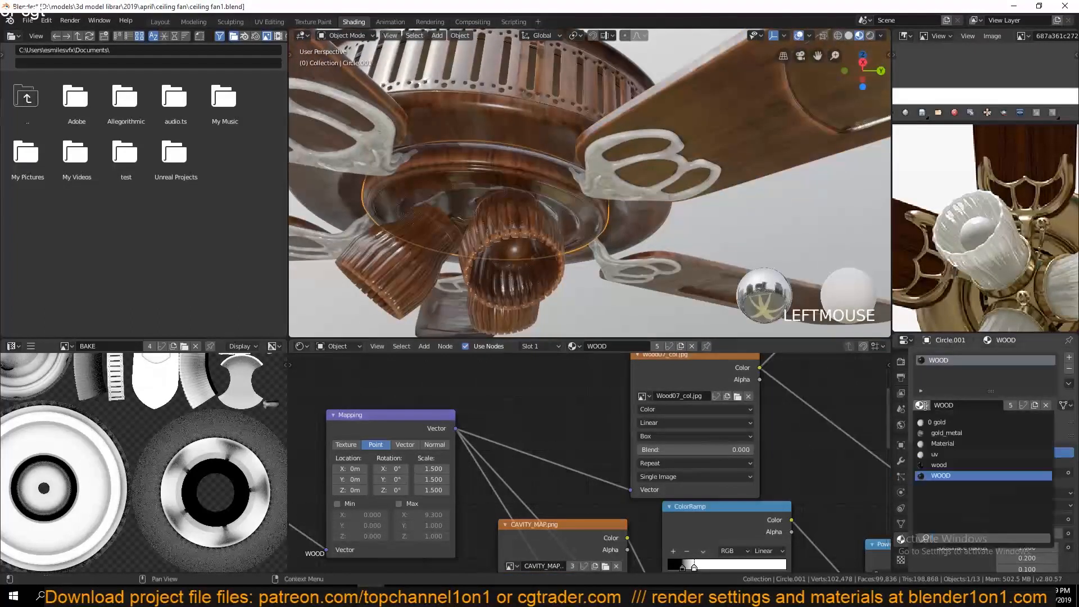
click(944, 433)
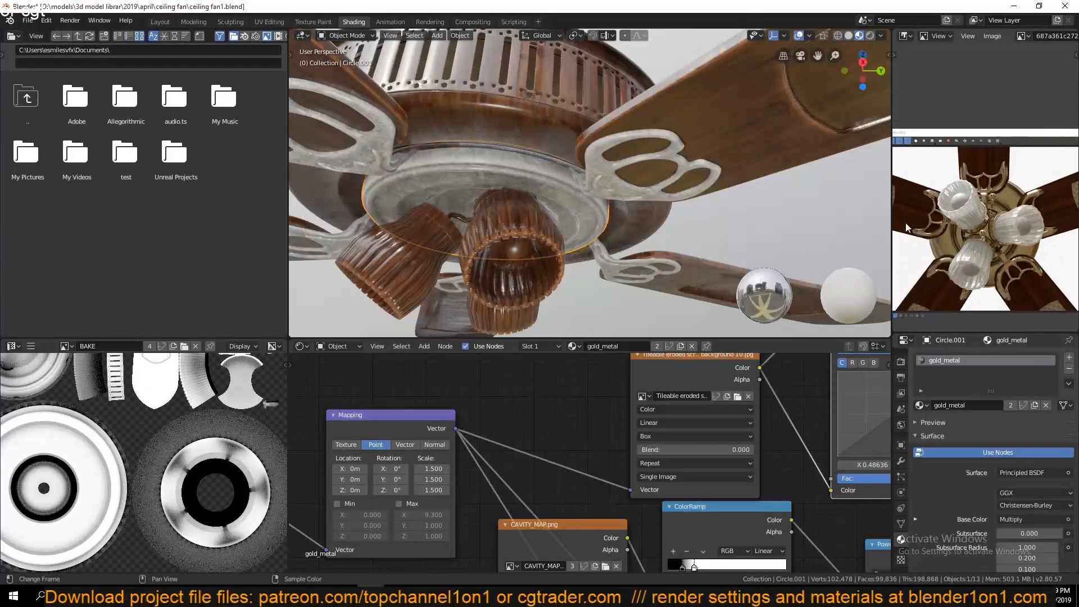
Widen the reference image area, split it in two, and show the second reference photo, 690x372, in the lower half.
drag(893, 106, 812, 90)
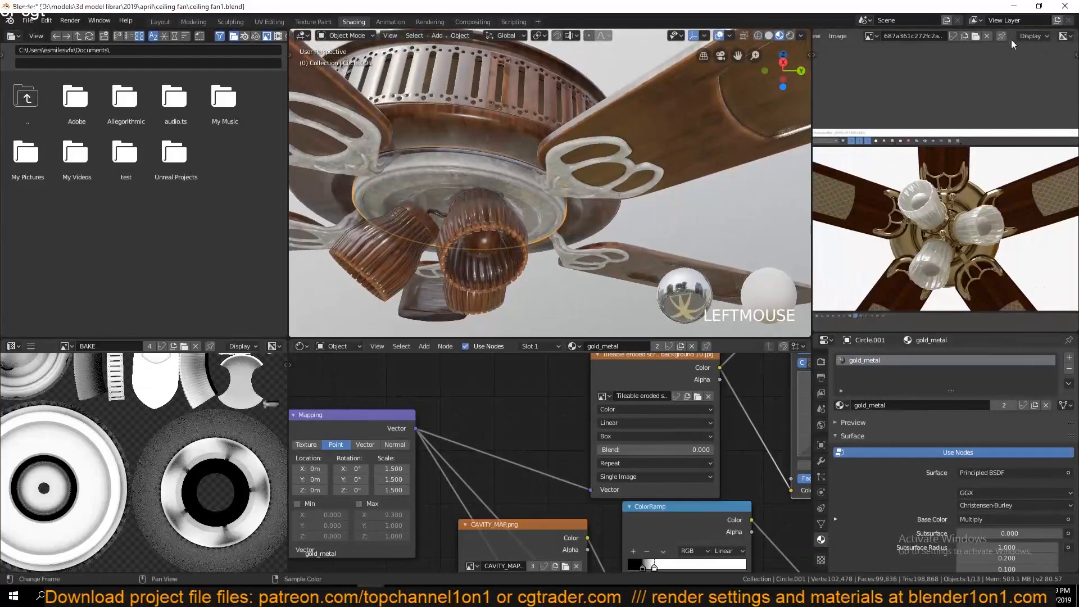
drag(1075, 31, 1062, 185)
click(870, 191)
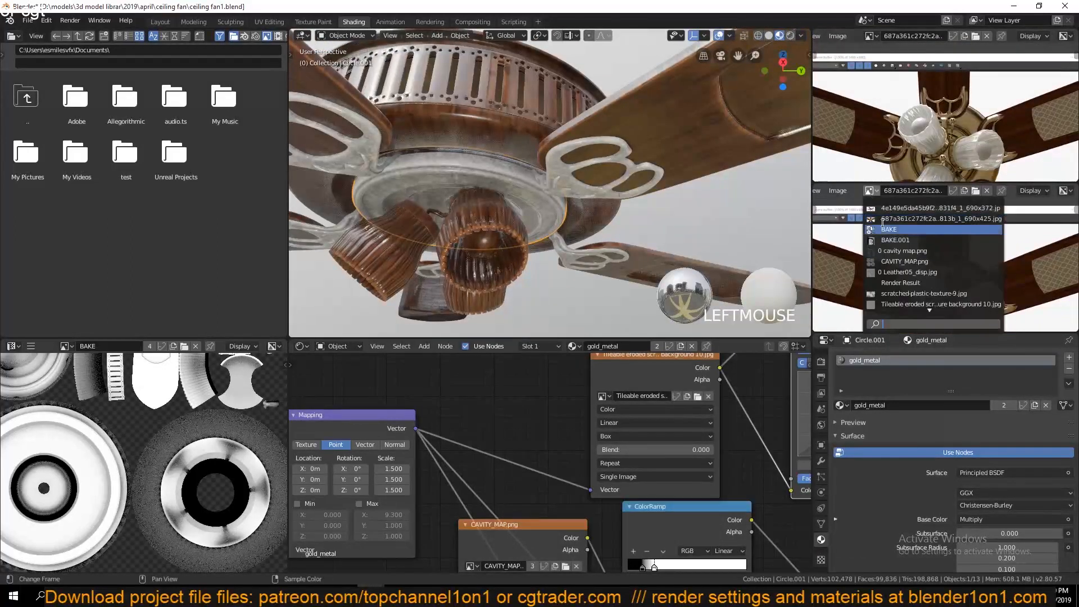
click(950, 212)
Link the round plate's gold_metal material to the slotted vent housing and the remaining motor housing part, then save the file.
shift+click(457, 187)
key(ctrl+l)
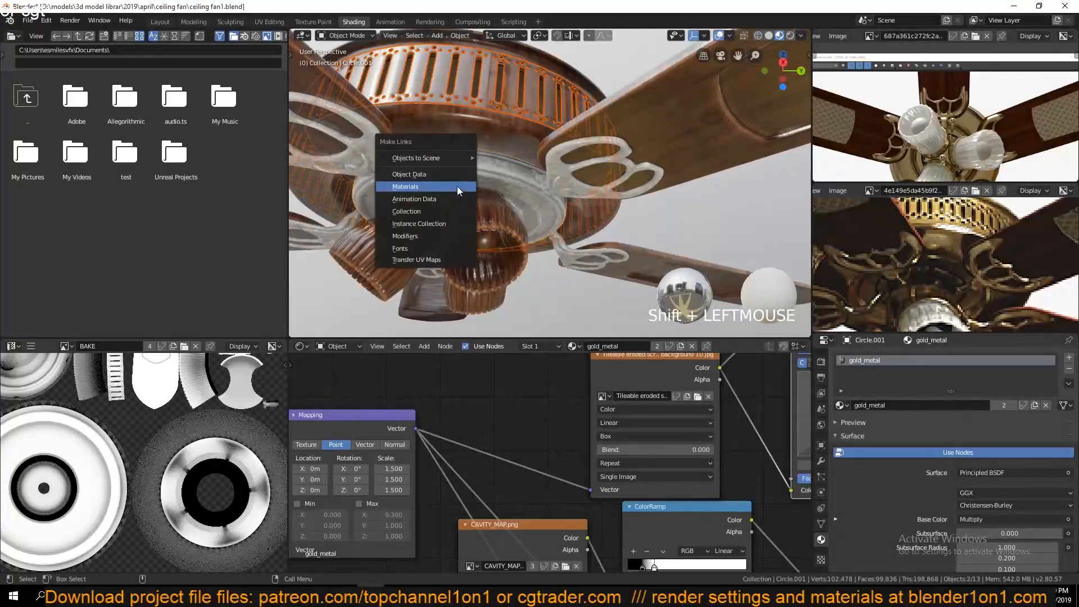
click(457, 187)
click(491, 130)
shift+click(486, 173)
key(ctrl+l)
click(486, 173)
key(a)
scroll(518, 116, down, 4)
middle_drag(518, 116, 537, 159)
scroll(490, 170, up, 4)
key(ctrl+s)
Add gold_metal as a second material slot on the lamp shades and assign it to their linked collars and mounting arms.
click(541, 172)
scroll(541, 172, up, 5)
key(grave)
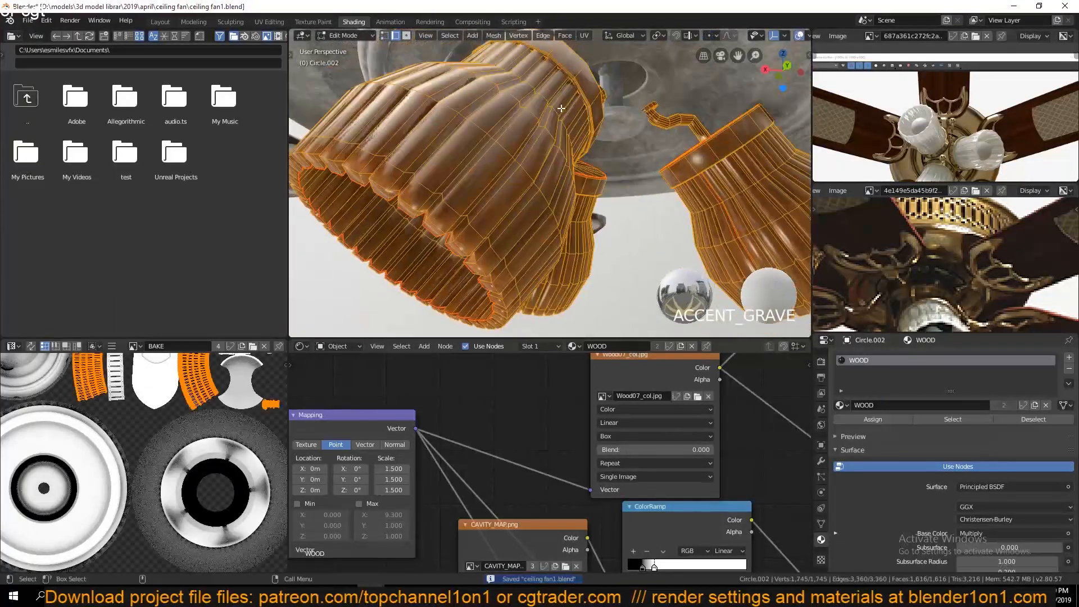
click(579, 71)
key(ctrl+l)
click(1070, 357)
click(841, 428)
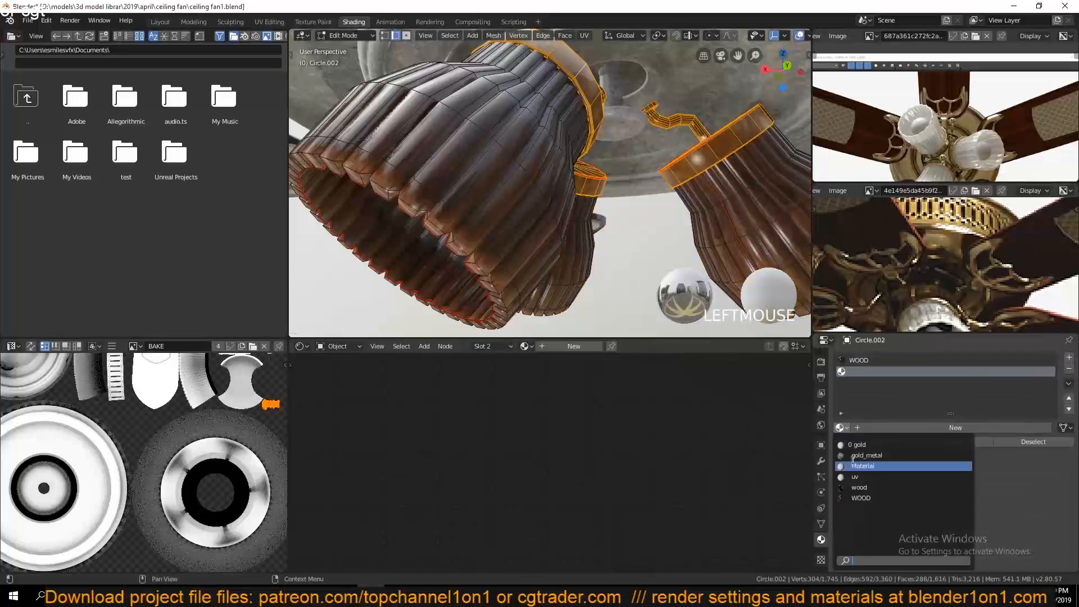
click(883, 455)
key(grave)
Save the file and increase the gold_metal Mapping node's scale equally on all three axes.
middle_drag(511, 183, 633, 209)
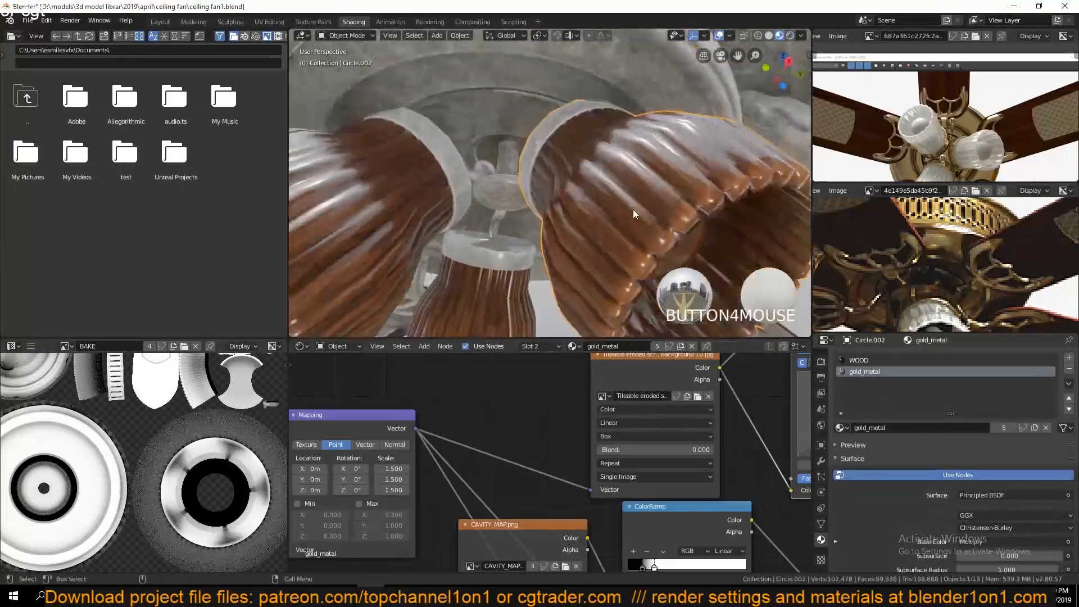
scroll(552, 146, down, 5)
scroll(552, 146, up, 3)
middle_drag(546, 156, 552, 175)
scroll(541, 190, up, 5)
key(ctrl+s)
scroll(511, 206, down, 2)
scroll(511, 217, up, 2)
middle_drag(444, 462, 597, 419)
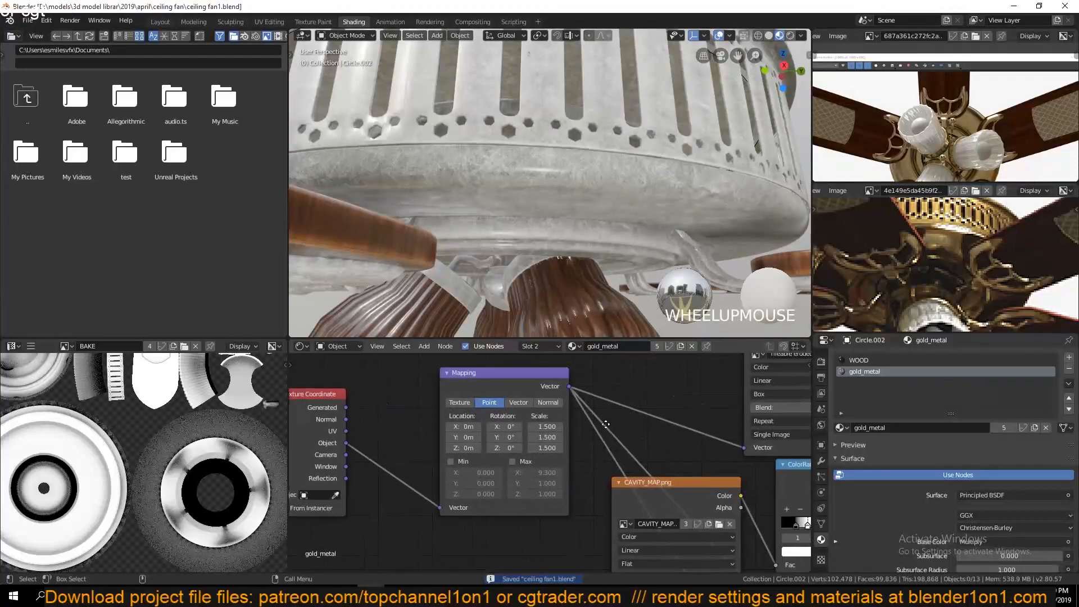
drag(544, 427, 593, 426)
scroll(570, 217, up, 5)
Move the scratched metal image node and the lower RGB Curves node apart to make room between them, and save the file.
middle_drag(579, 440, 382, 487)
scroll(415, 439, down, 4)
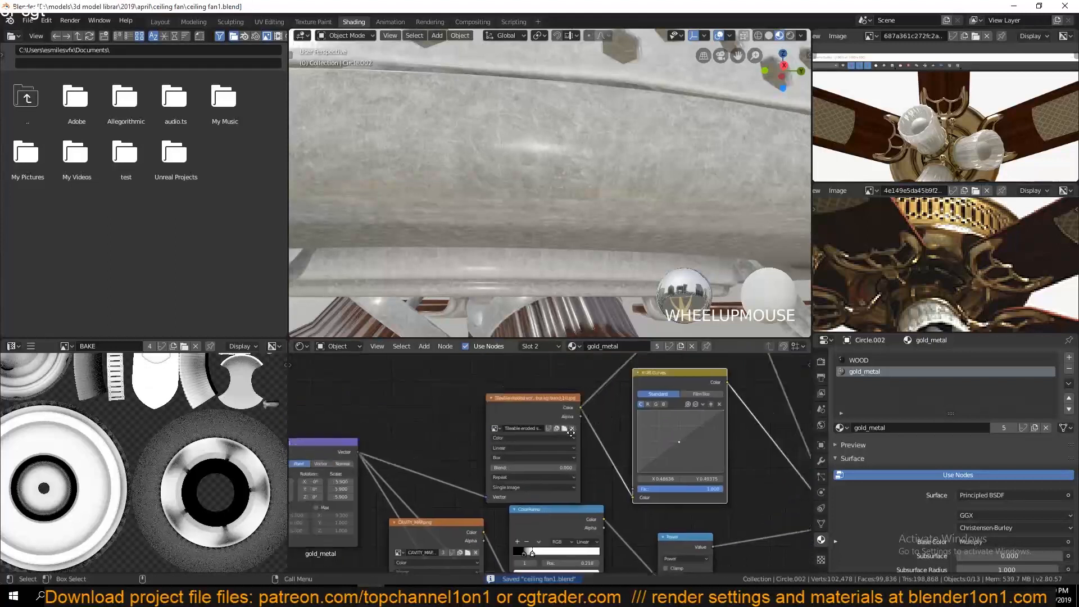
middle_drag(467, 379, 372, 408)
drag(440, 440, 364, 416)
scroll(577, 197, down, 3)
scroll(577, 197, up, 3)
scroll(576, 193, up, 5)
key(ctrl+s)
drag(558, 405, 620, 404)
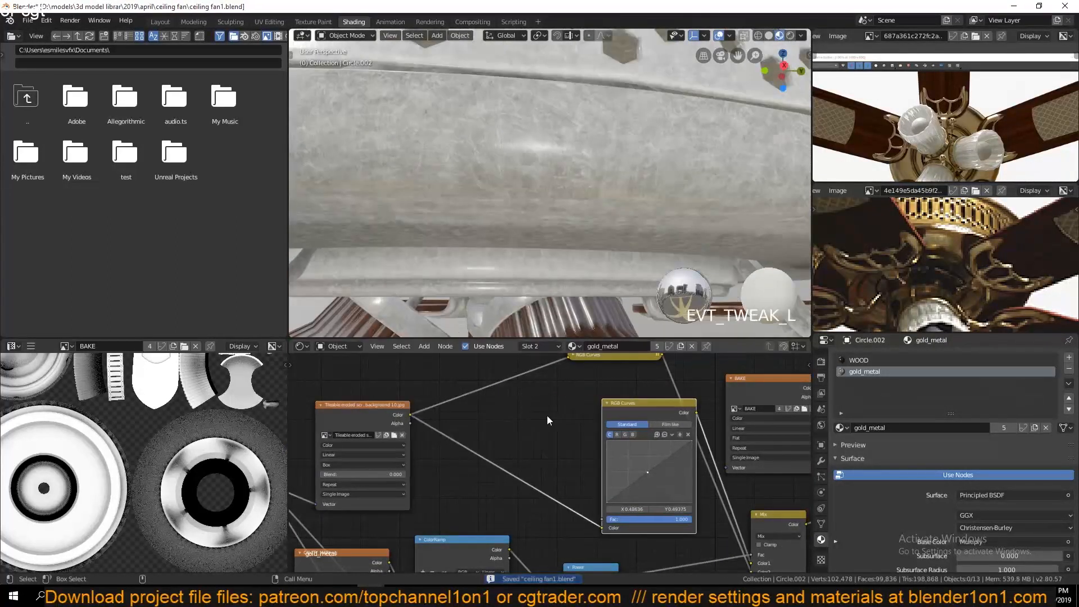
scroll(545, 417, up, 2)
key(ctrl+s)
Insert a ColorRamp node on the link between the scratched metal image and the lower RGB Curves node.
key(shift+a)
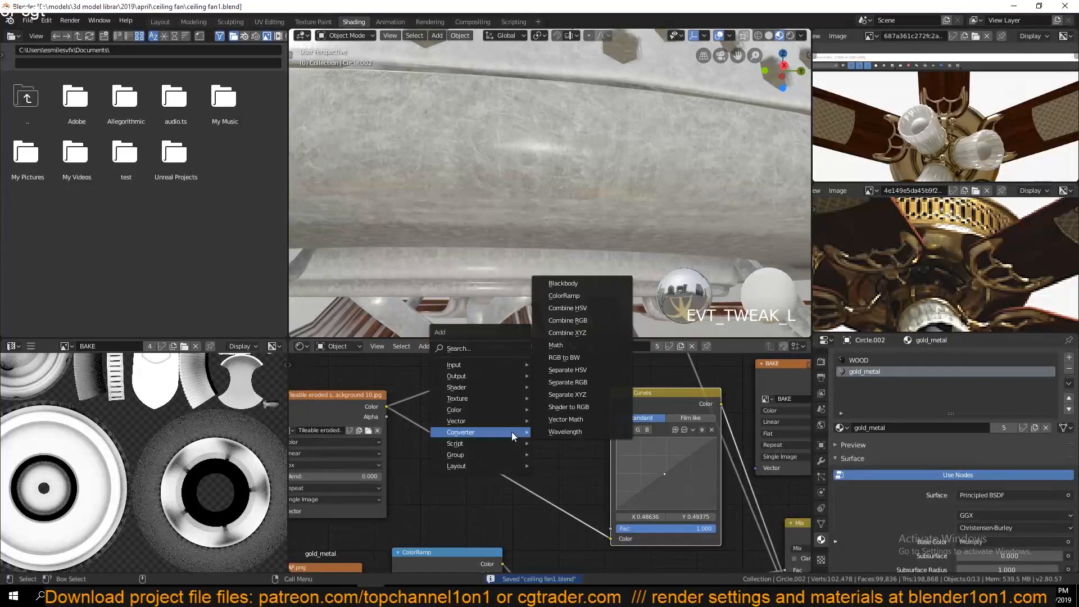
click(564, 296)
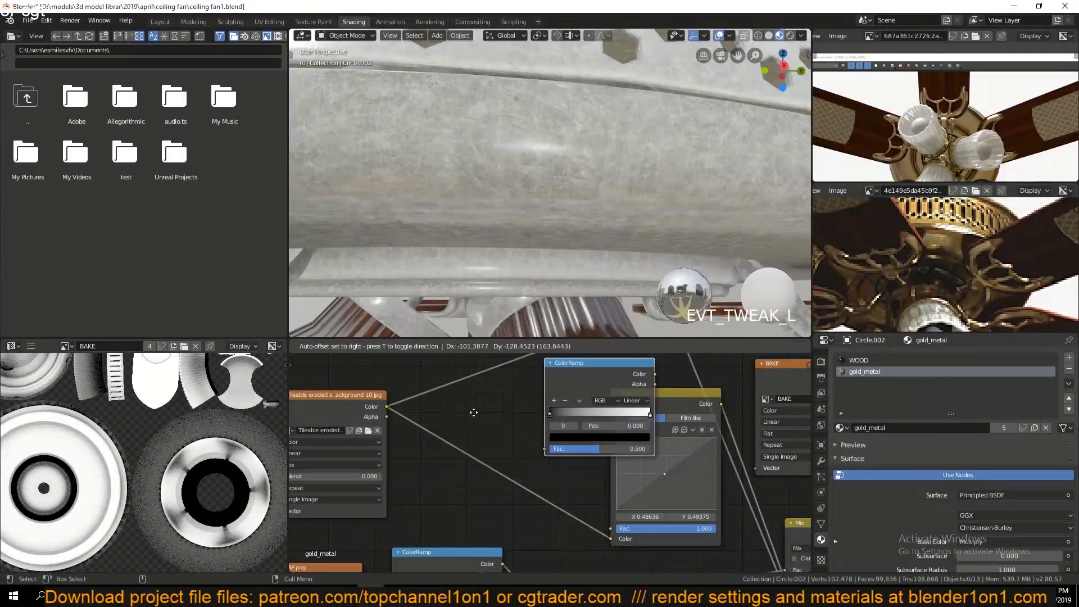
click(459, 426)
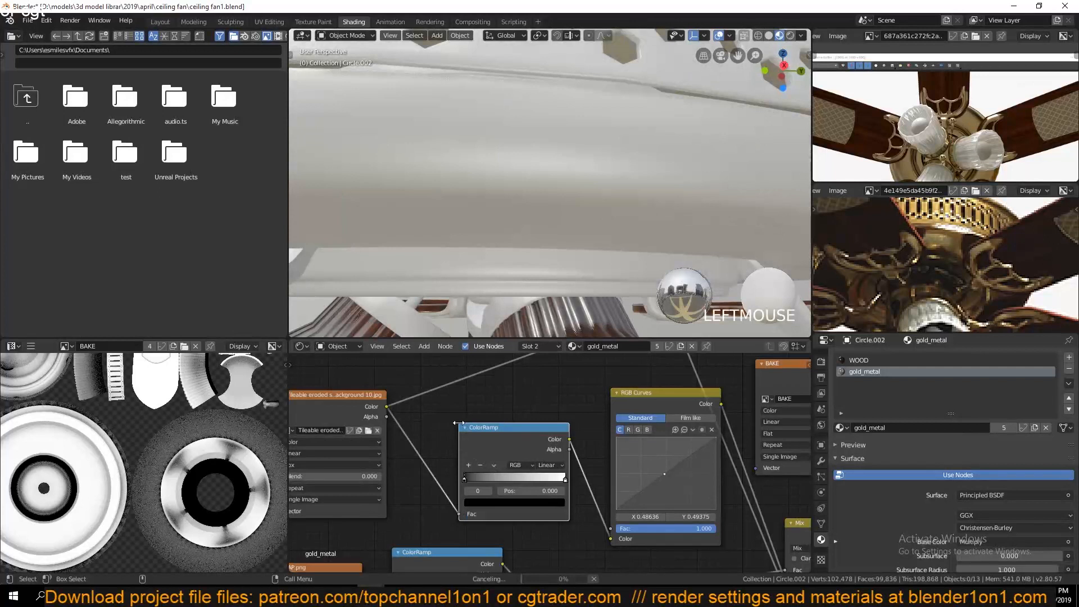
Color both stops of the new ColorRamp with gold tones sampled from the housing in the second reference photo.
scroll(433, 483, up, 3)
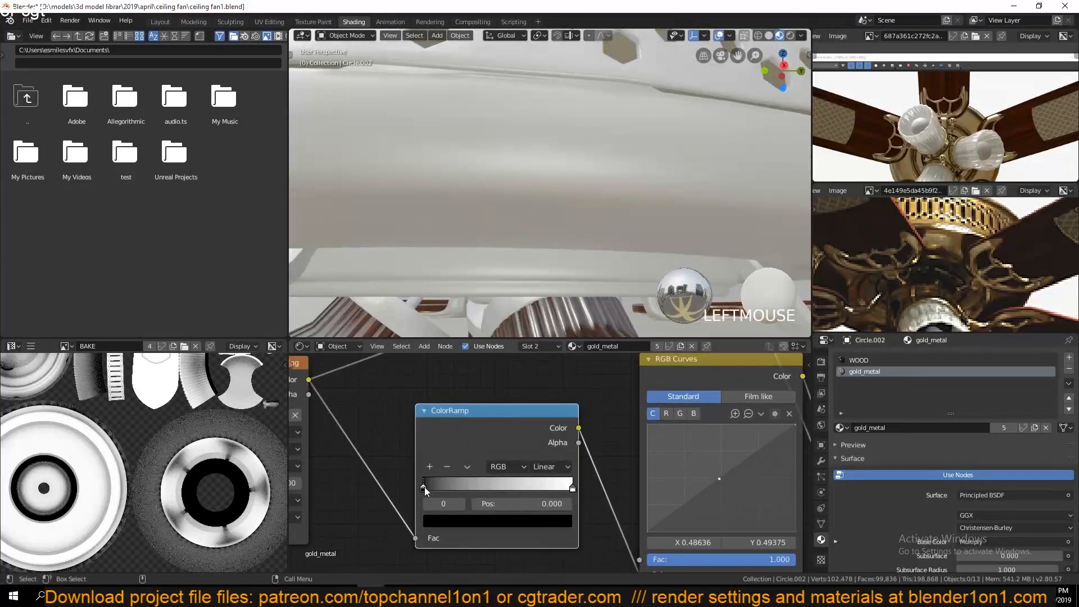
click(477, 520)
click(538, 461)
click(940, 204)
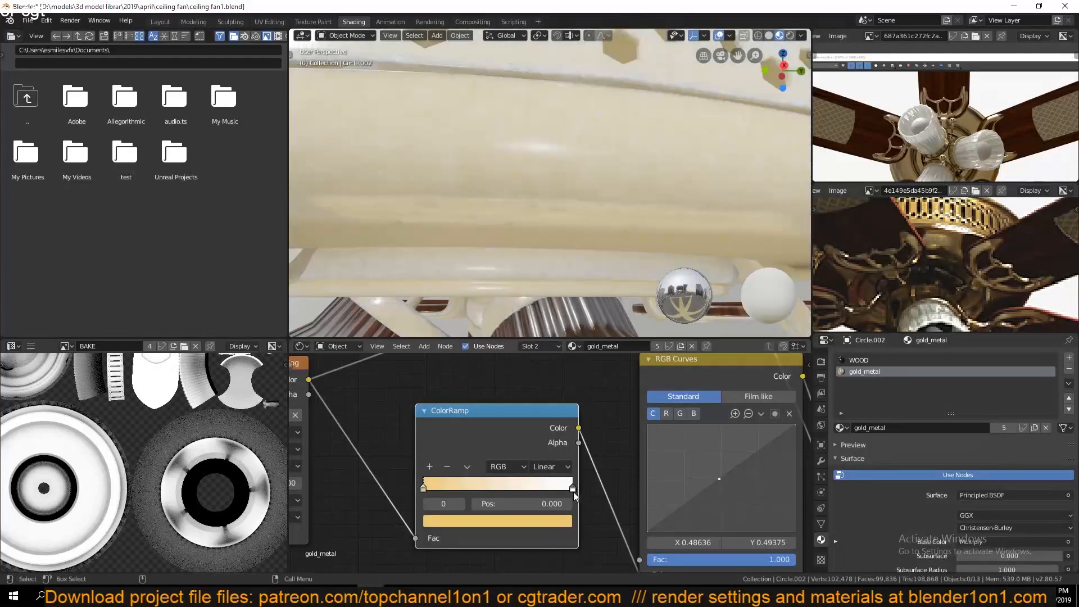
click(562, 521)
click(538, 460)
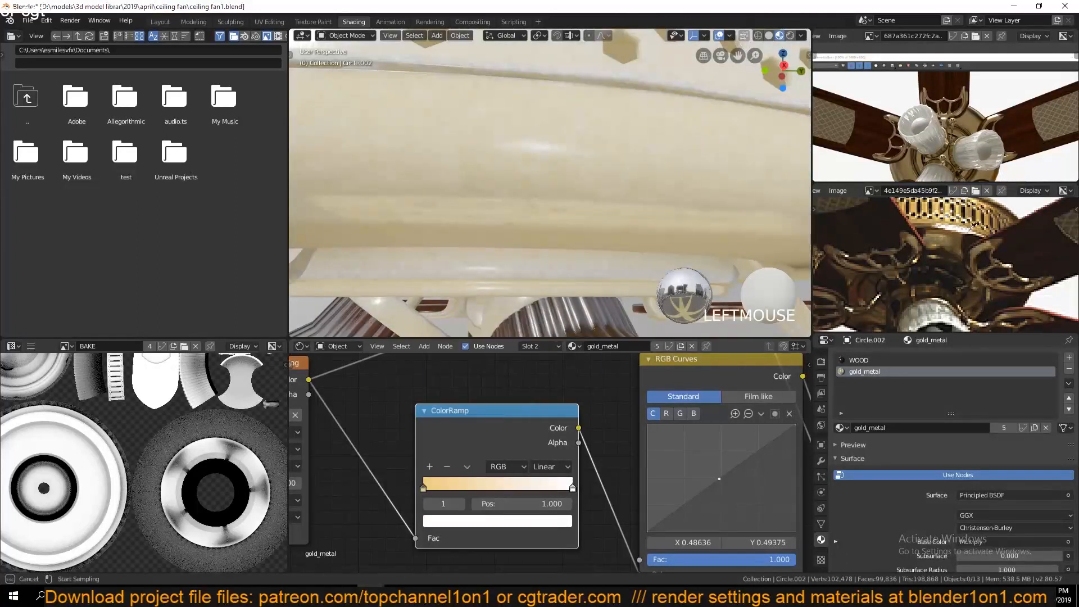
click(952, 204)
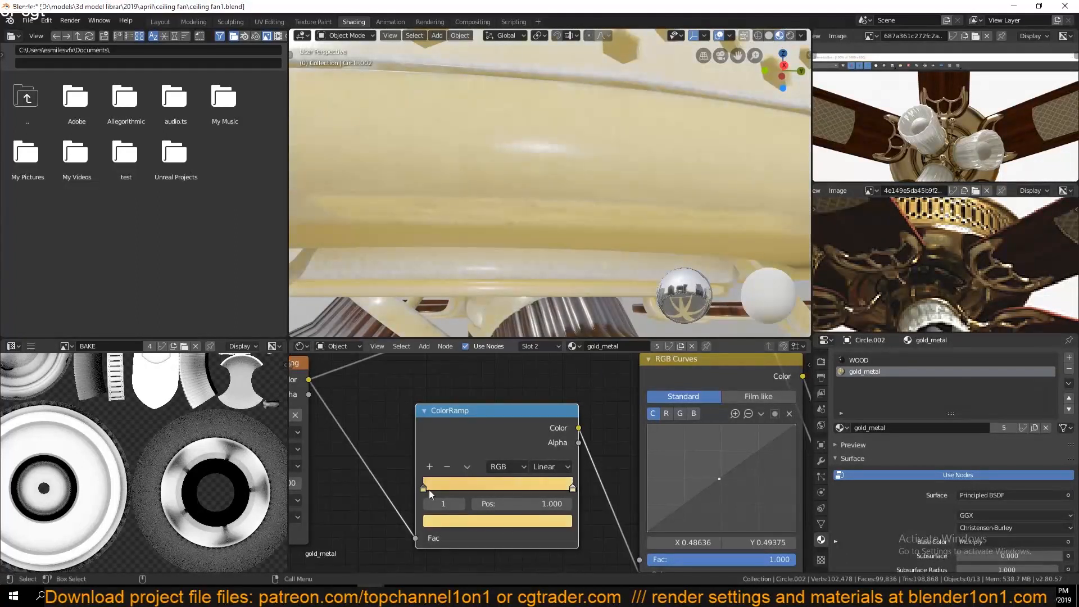
Change the ColorRamp's first stop to a more saturated golden orange and save the file.
click(492, 520)
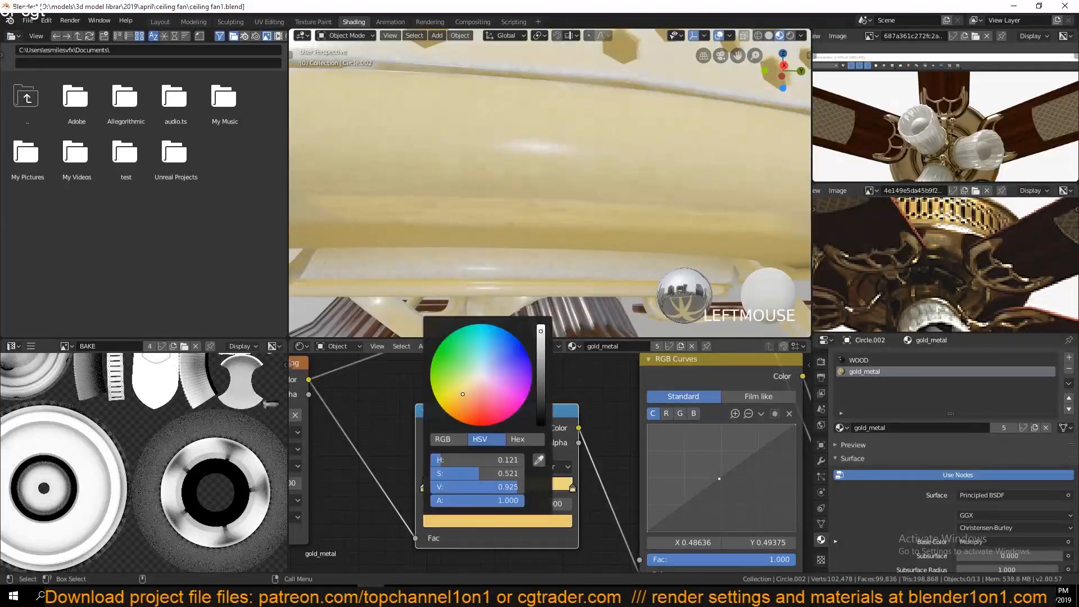
click(459, 405)
click(500, 521)
click(458, 411)
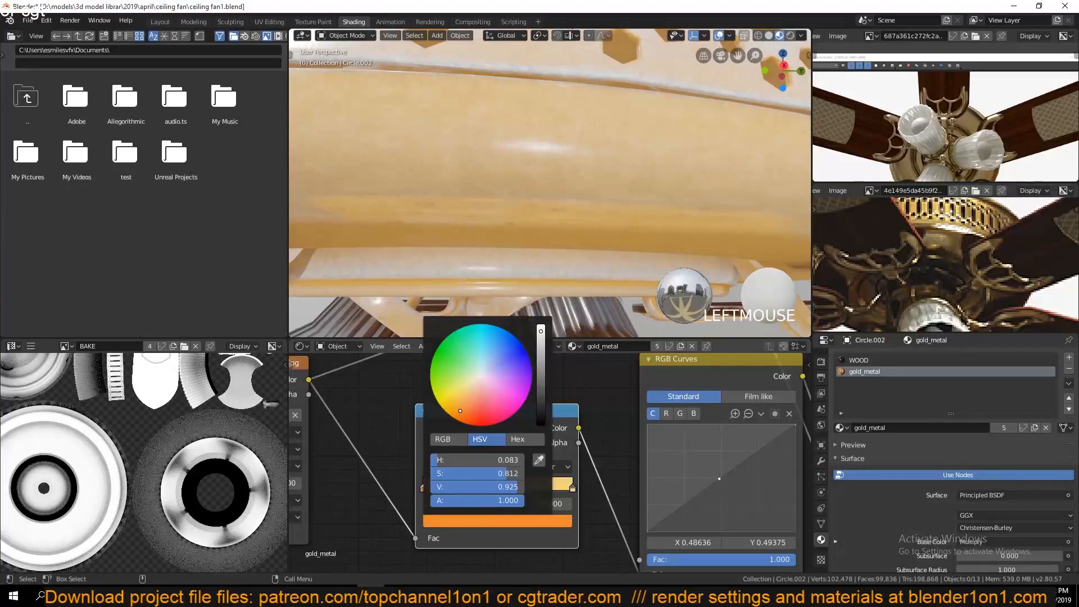
click(454, 410)
click(447, 407)
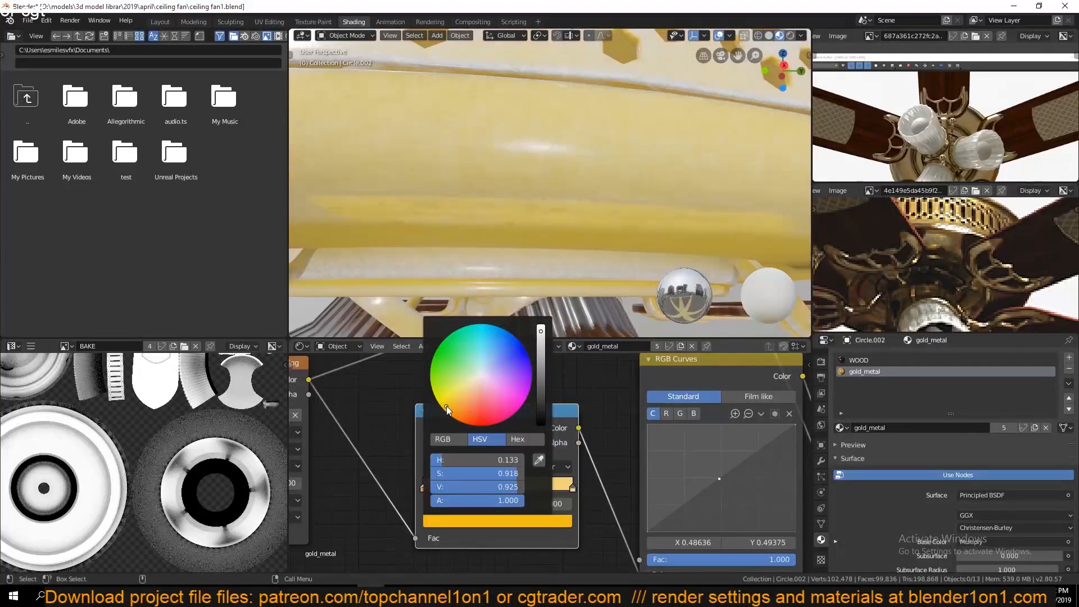
click(514, 414)
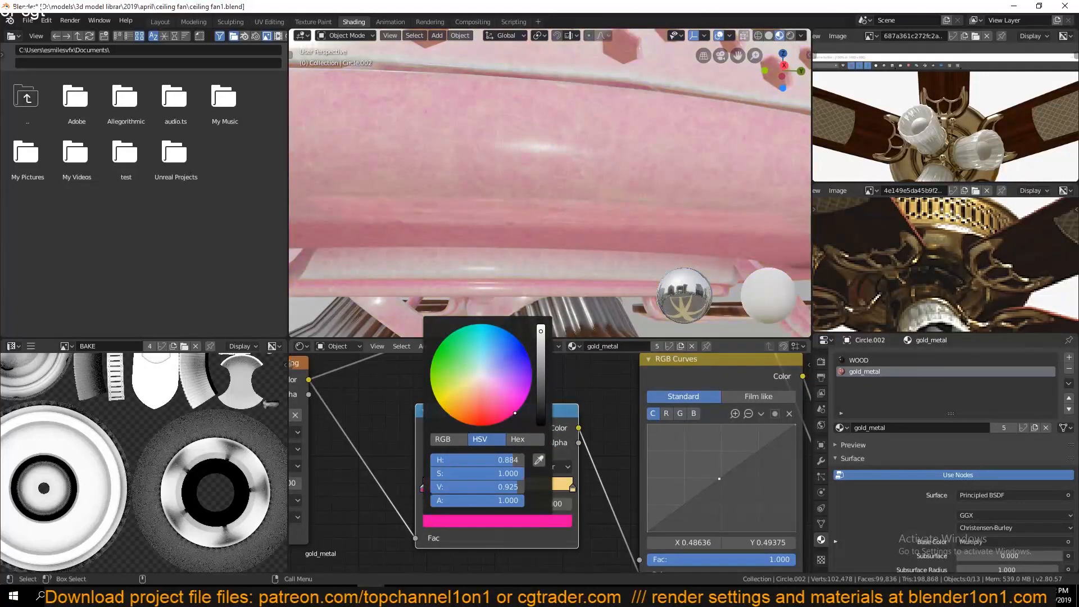
click(449, 407)
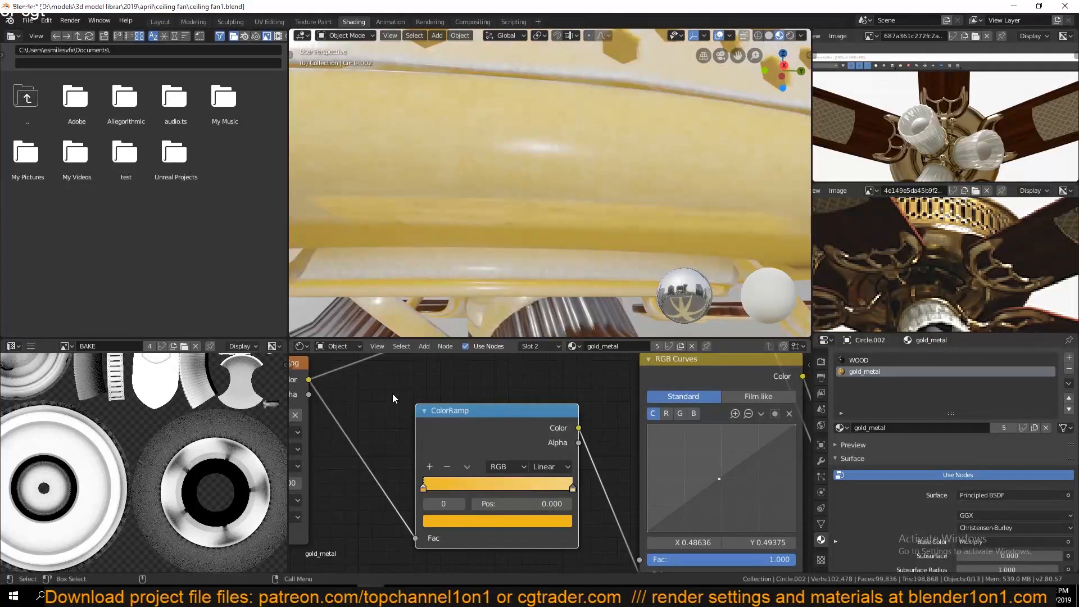
scroll(522, 385, down, 1)
key(ctrl+s)
Link the gold ColorRamp's color output to the upper RGB Curves node as well, and save the file.
scroll(636, 464, down, 3)
middle_drag(705, 478, 374, 441)
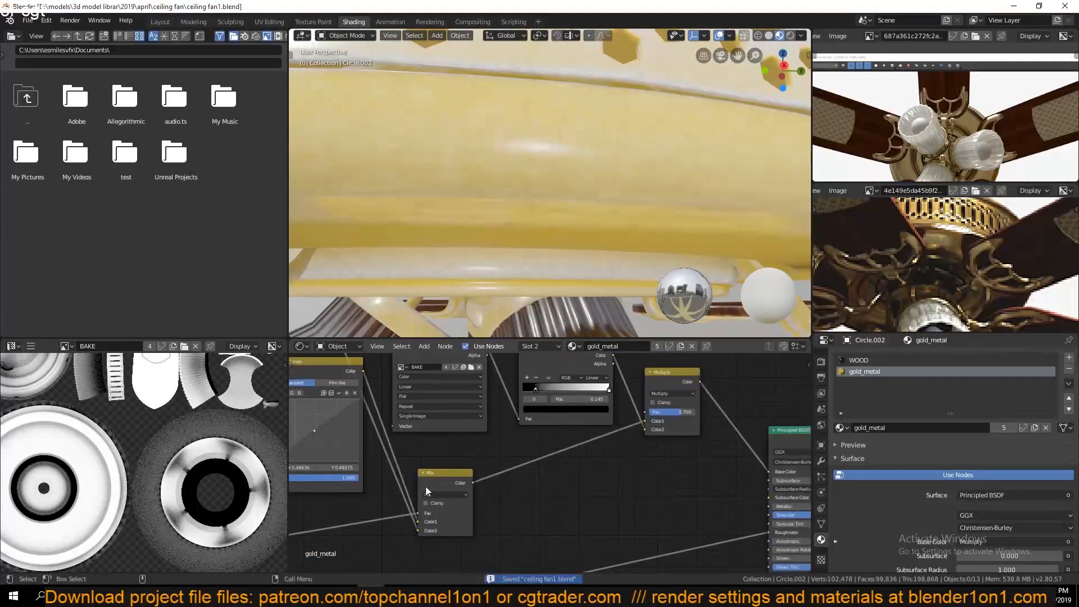
middle_drag(426, 487, 619, 547)
scroll(545, 484, up, 3)
middle_drag(545, 484, 641, 534)
click(503, 404)
drag(538, 406, 583, 277)
drag(481, 516, 455, 492)
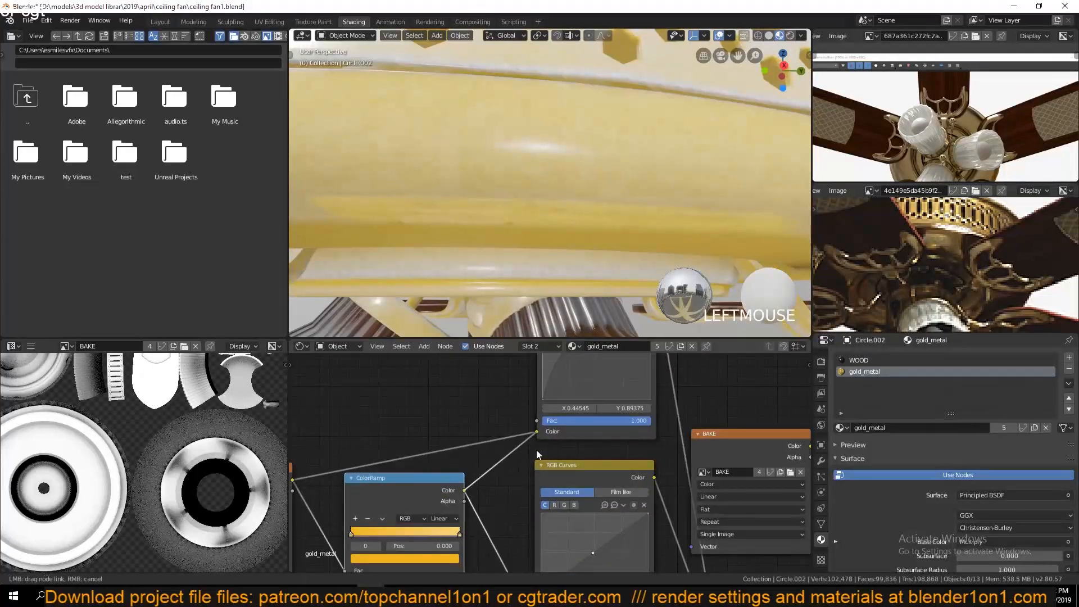
drag(537, 450, 537, 449)
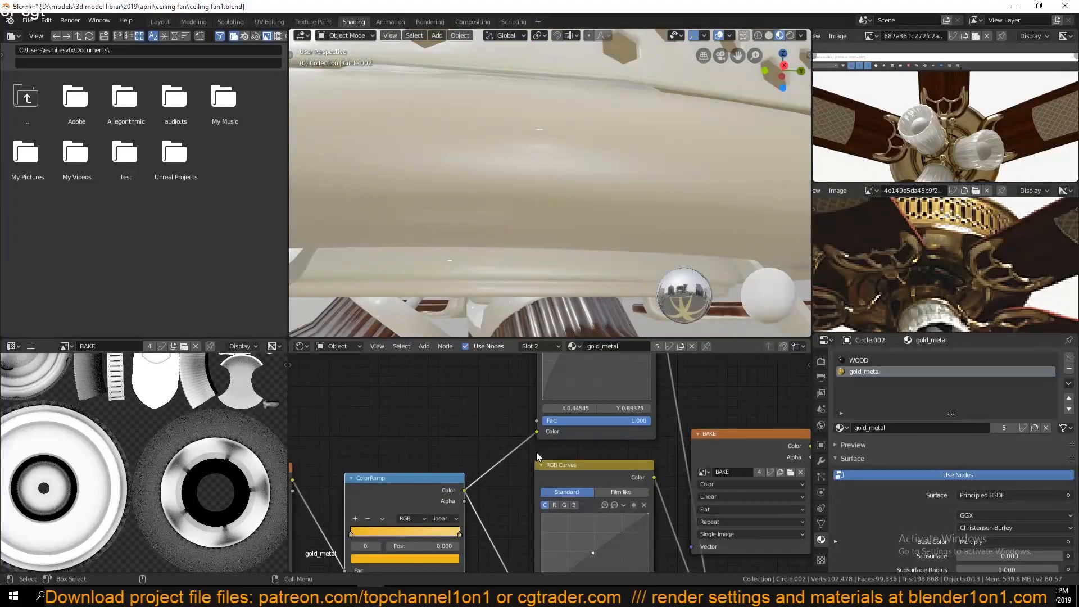
scroll(577, 289, up, 4)
key(ctrl+s)
Examine the gold material on the housing, blade brackets and lamp fittings, and save the file.
middle_drag(567, 295, 554, 329)
scroll(554, 329, down, 4)
middle_drag(561, 256, 576, 180)
scroll(575, 161, down, 2)
scroll(576, 160, up, 4)
middle_drag(798, 480, 483, 429)
middle_drag(798, 522, 589, 448)
click(725, 424)
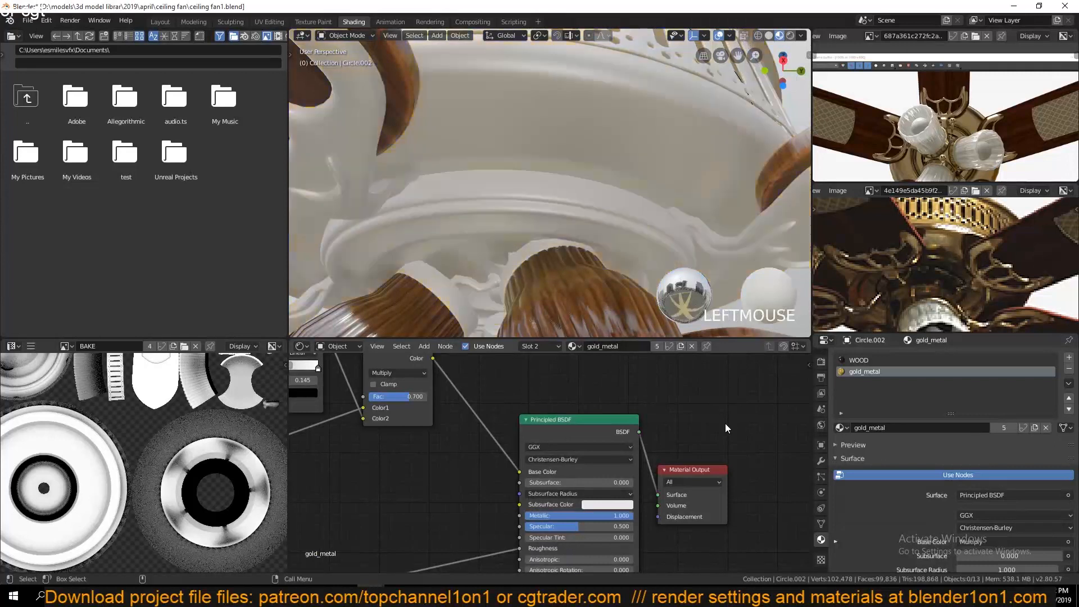
scroll(607, 259, up, 1)
key(ctrl+s)
key(grave)
mouse_move(607, 258)
middle_down()
mouse_move(579, 251)
mouse_move(576, 264)
mouse_move(653, 281)
mouse_move(649, 308)
mouse_move(593, 212)
mouse_move(579, 228)
mouse_move(544, 231)
middle_up()
scroll(550, 236, down, 3)
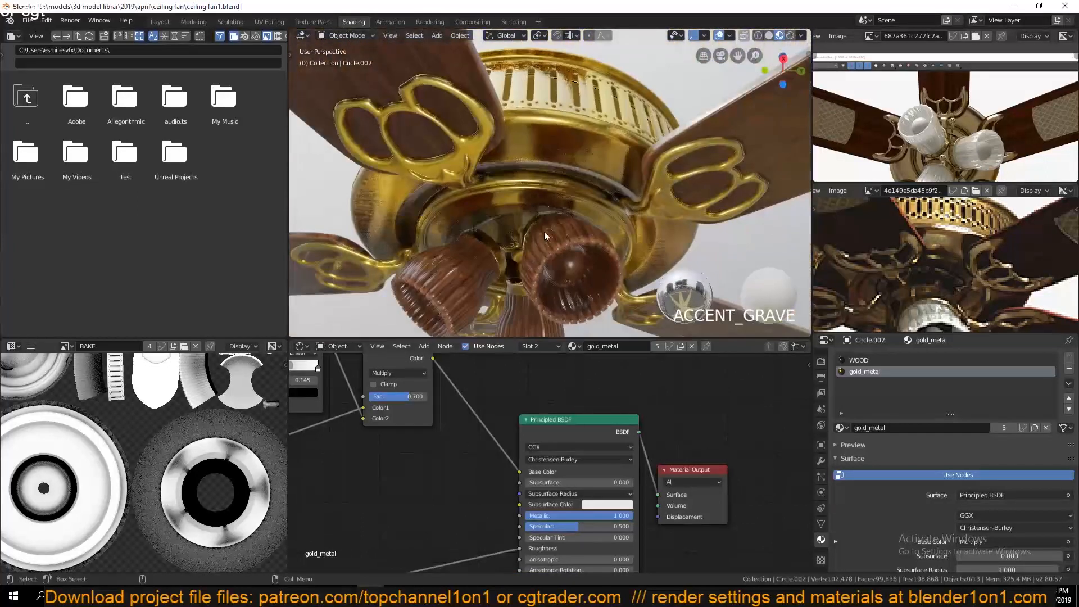
key(ctrl+s)
middle_drag(537, 288, 502, 304)
Set the Multiply node's factor to 0.800 and save the file.
middle_drag(311, 423, 583, 484)
click(673, 497)
scroll(534, 225, up, 4)
middle_drag(534, 225, 540, 191)
click(687, 508)
middle_drag(562, 231, 561, 306)
key(ctrl+s)
Examine the gold finish on the perforated housing band and the cavity map nodes, and save the file.
scroll(563, 253, up, 3)
middle_drag(564, 253, 579, 211)
scroll(454, 433, down, 6)
middle_drag(454, 433, 617, 406)
scroll(617, 406, up, 3)
middle_drag(417, 474, 668, 484)
scroll(479, 478, up, 1)
middle_drag(477, 478, 571, 380)
middle_drag(473, 191, 480, 214)
scroll(505, 259, up, 5)
key(ctrl+s)
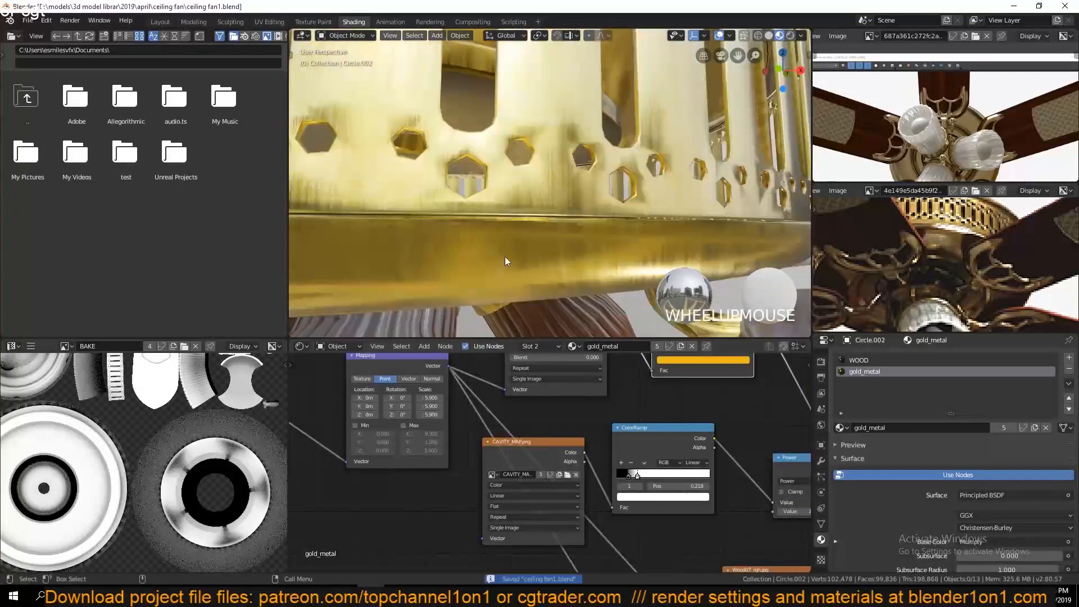
scroll(505, 261, down, 3)
scroll(595, 464, down, 6)
scroll(604, 443, up, 6)
Replace the Wood07_rgh.jpg image in the gold material's texture node with the tileable eroded background 10.jpg image.
middle_drag(640, 460, 538, 430)
scroll(538, 430, up, 5)
scroll(518, 439, down, 6)
scroll(517, 438, up, 1)
scroll(517, 438, up, 1)
scroll(494, 444, up, 6)
middle_drag(527, 492, 552, 379)
click(548, 372)
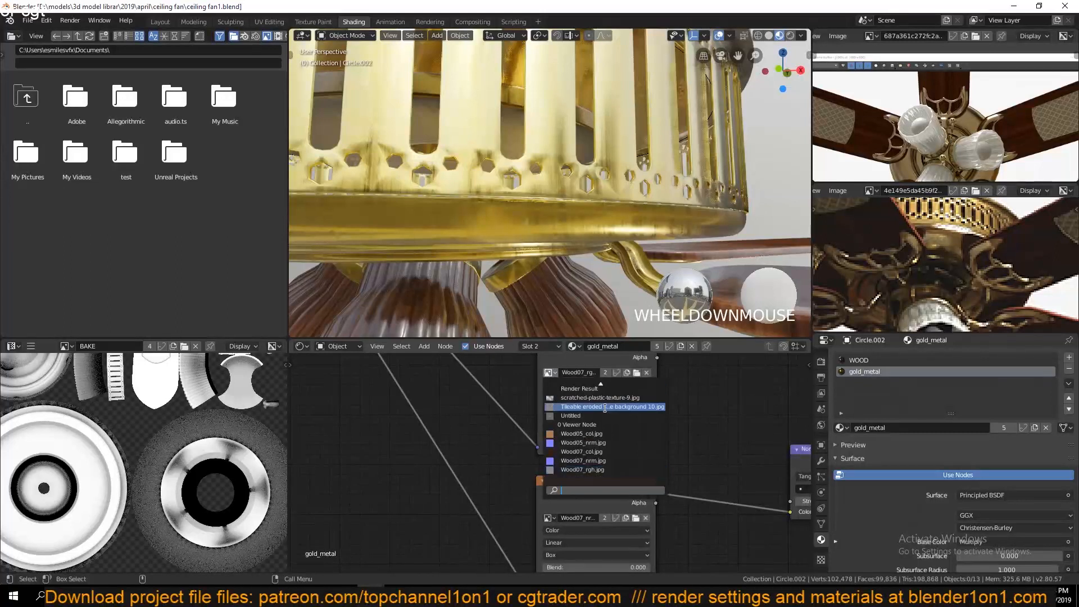
key(Return)
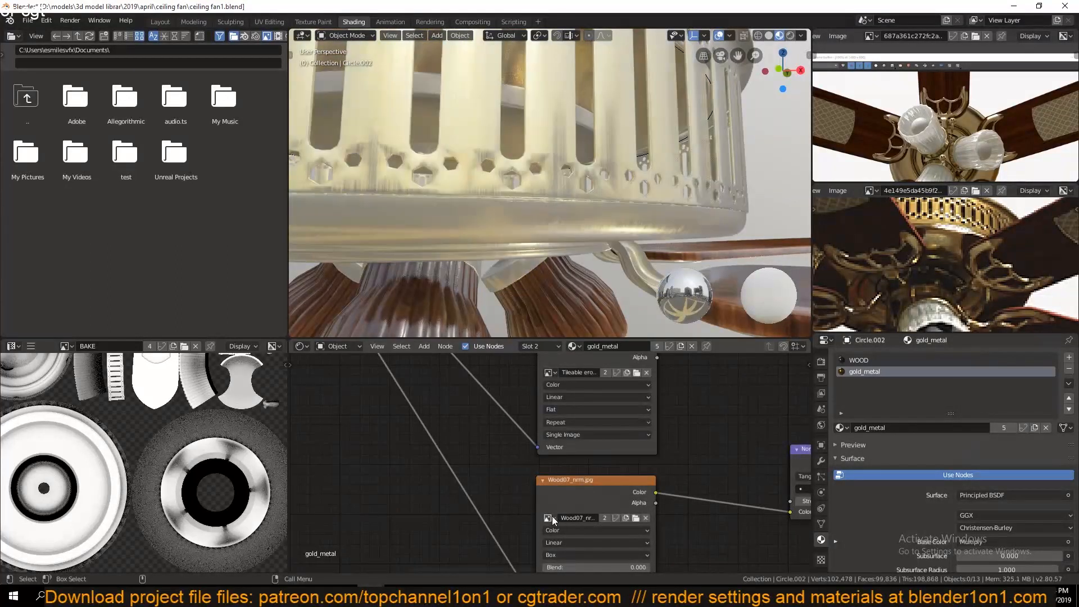
Replace the Wood07_nrm.jpg image with the tileable eroded background 10.jpg image, select the housing object and save the file.
click(552, 516)
click(584, 441)
scroll(700, 387, down, 1)
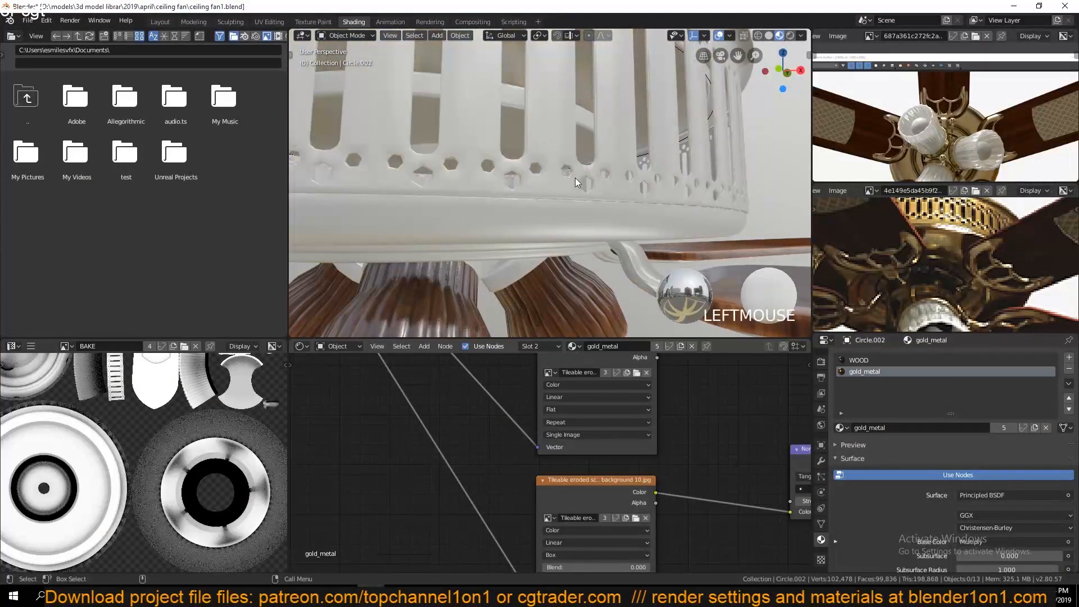
click(663, 224)
key(ctrl+s)
Examine the eroded texture up close on the housing band and review its image nodes.
middle_drag(663, 223, 499, 225)
scroll(494, 184, up, 4)
shift+middle_drag(499, 225, 494, 294)
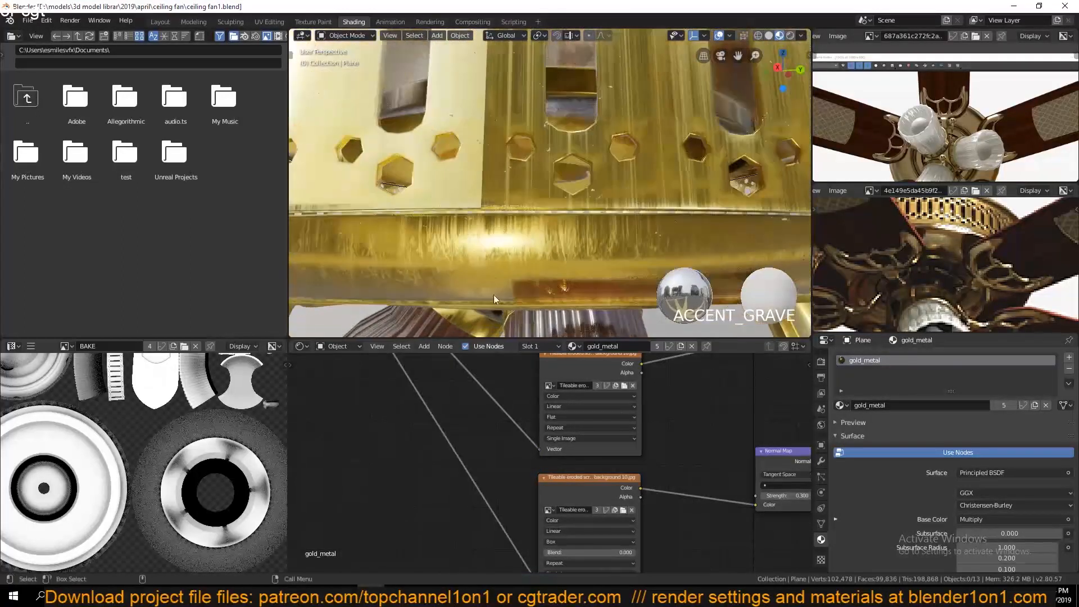
scroll(528, 440, down, 5)
middle_drag(477, 422, 583, 366)
scroll(600, 554, up, 3)
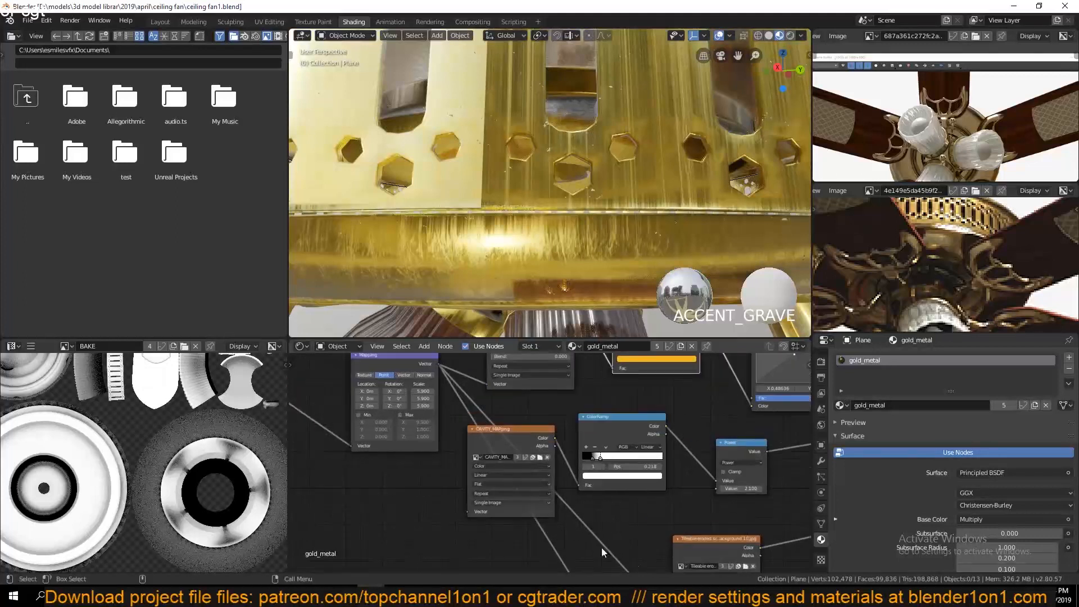
middle_drag(567, 531, 659, 530)
scroll(585, 415, up, 3)
middle_drag(786, 562, 548, 403)
click(544, 421)
scroll(561, 479, down, 2)
middle_drag(561, 479, 540, 492)
Check the gold finish across the whole fan and its underside, and save the file.
scroll(547, 237, down, 7)
middle_drag(546, 237, 554, 212)
scroll(548, 264, down, 4)
key(ctrl+s)
key(a)
key(alt+a)
key(ctrl+s)
scroll(547, 178, up, 6)
middle_drag(603, 177, 537, 150)
scroll(531, 158, down, 2)
key(grave)
scroll(540, 224, down, 2)
scroll(542, 247, up, 2)
Set the Mapping node's X, Y and Z scale to 0.800, using solid shading during the edit and restoring the material preview.
scroll(544, 444, up, 4)
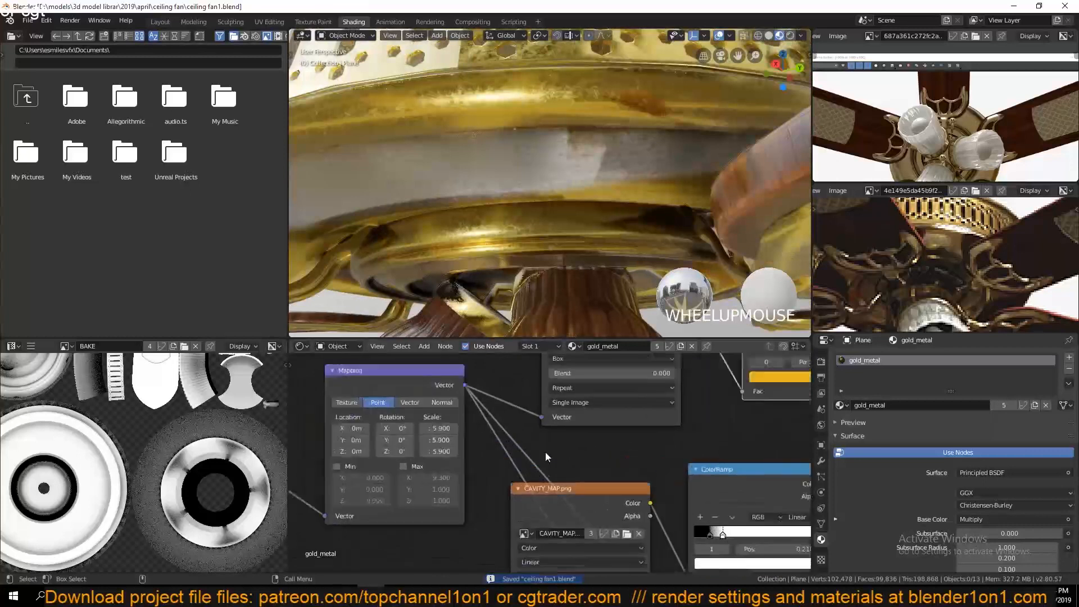
scroll(546, 452, up, 1)
click(769, 36)
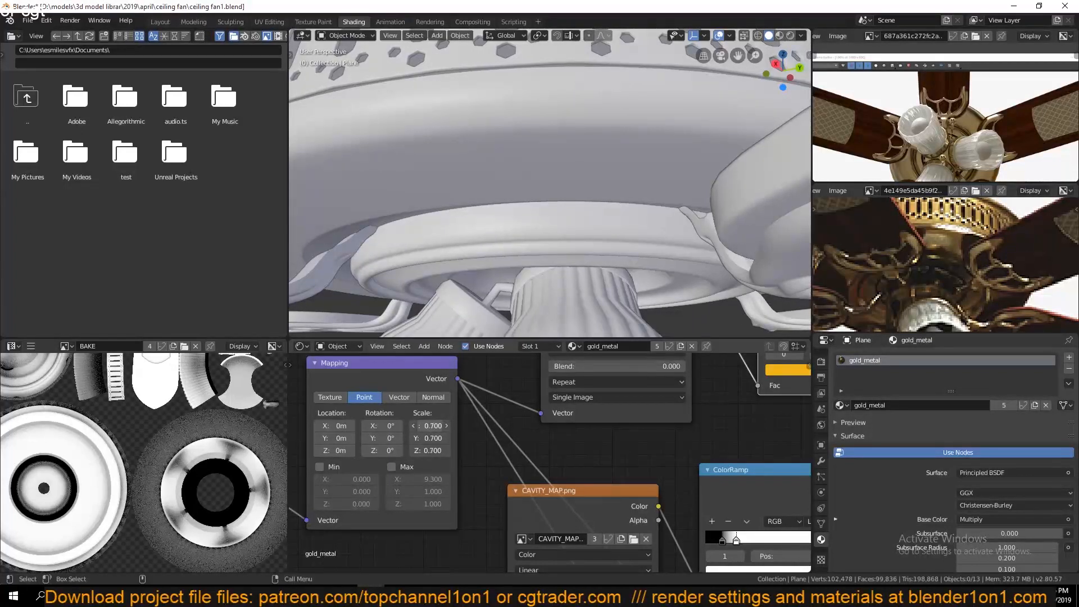
click(780, 37)
scroll(561, 216, up, 3)
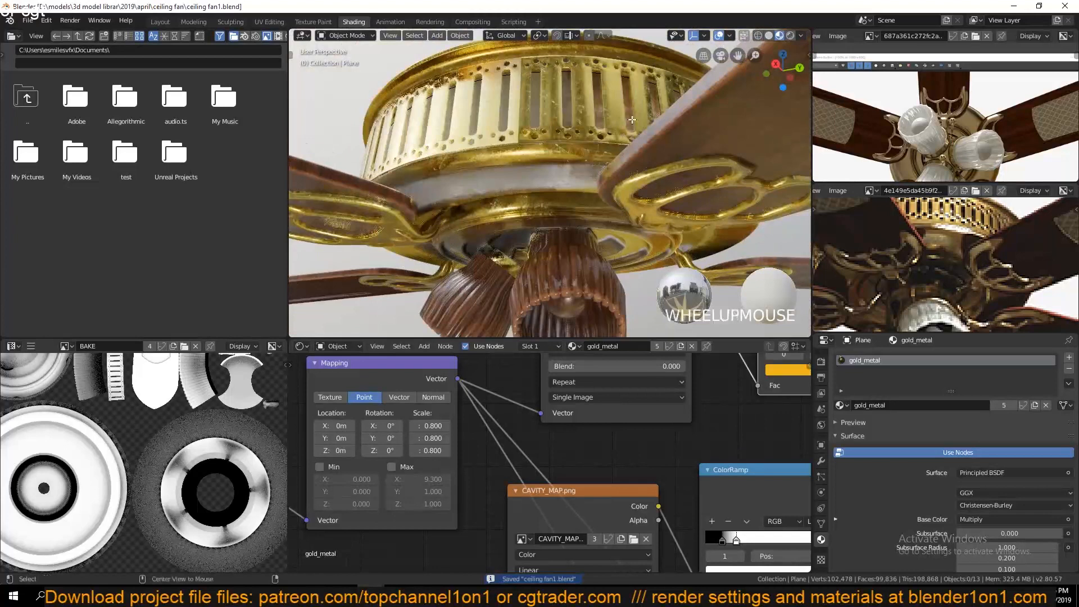
Examine the rescaled texture on the housing, brackets and lamp base, and save the file.
key(grave)
scroll(560, 216, down, 2)
middle_drag(560, 216, 557, 182)
scroll(556, 216, down, 3)
key(grave)
scroll(558, 181, down, 4)
scroll(557, 181, up, 4)
key(ctrl+s)
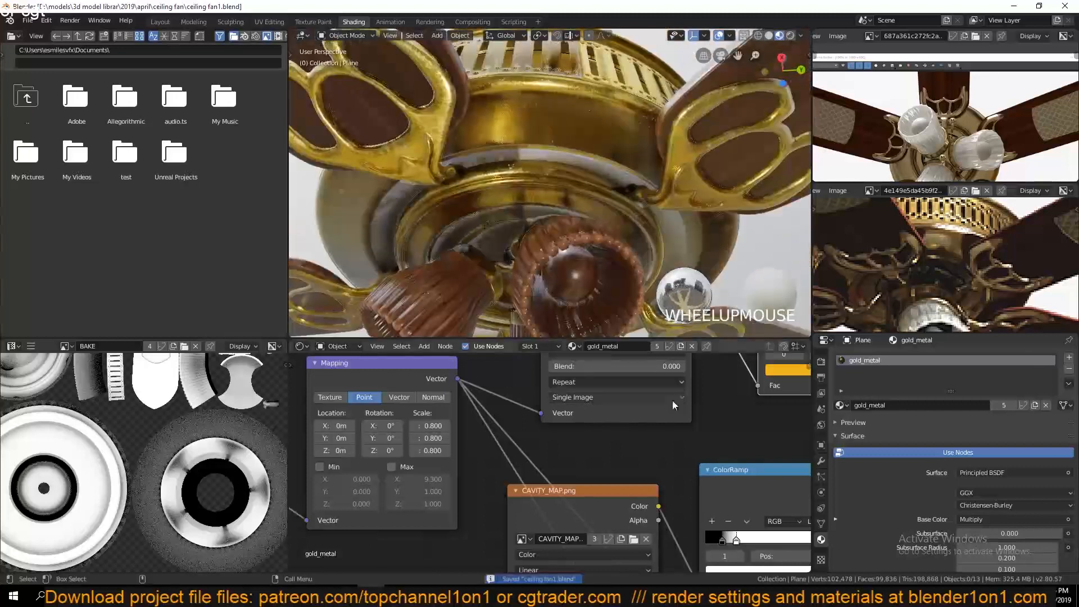
Move the Material Output and Principled BSDF nodes farther from the Multiply node to make room between them.
scroll(513, 426, down, 5)
scroll(513, 426, down, 2)
middle_drag(659, 424, 524, 408)
drag(724, 480, 800, 442)
drag(651, 450, 745, 431)
Insert a Hue Saturation Value node on the link between Multiply and the Principled BSDF base color, and save the file.
scroll(554, 449, up, 5)
key(shift+a)
click(660, 394)
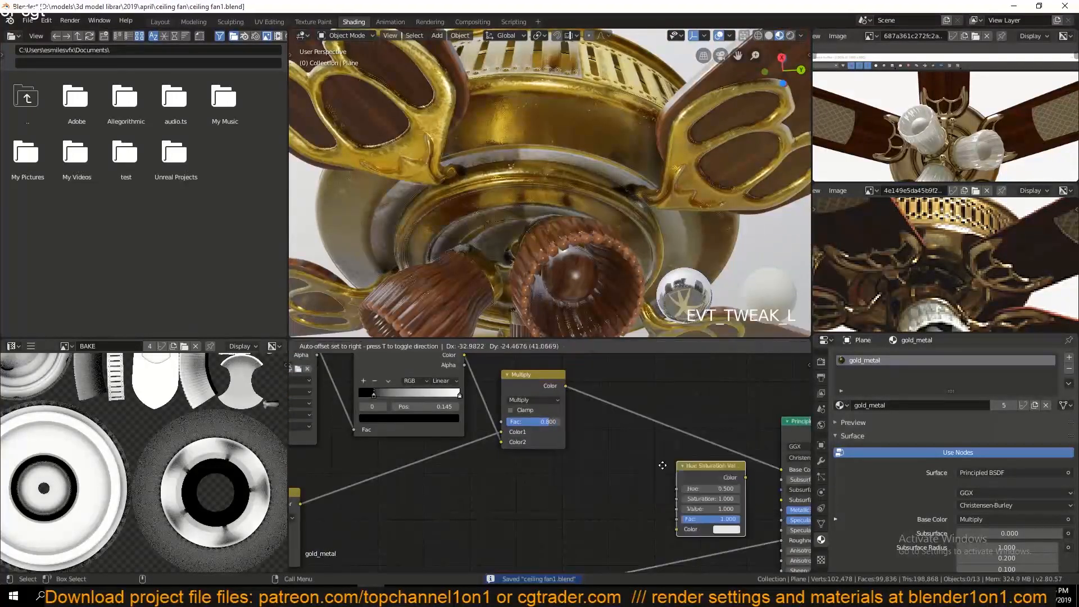
click(650, 459)
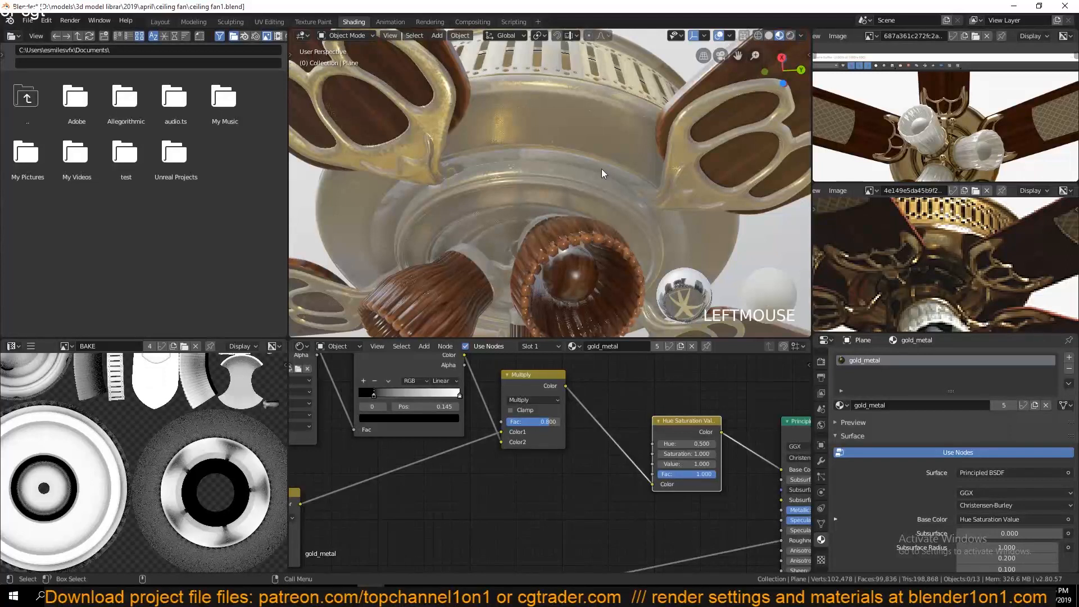
scroll(670, 235, down, 2)
scroll(670, 235, up, 4)
key(ctrl+s)
Try a saturation of 0.5 on the Hue Saturation Value node.
scroll(748, 454, up, 2)
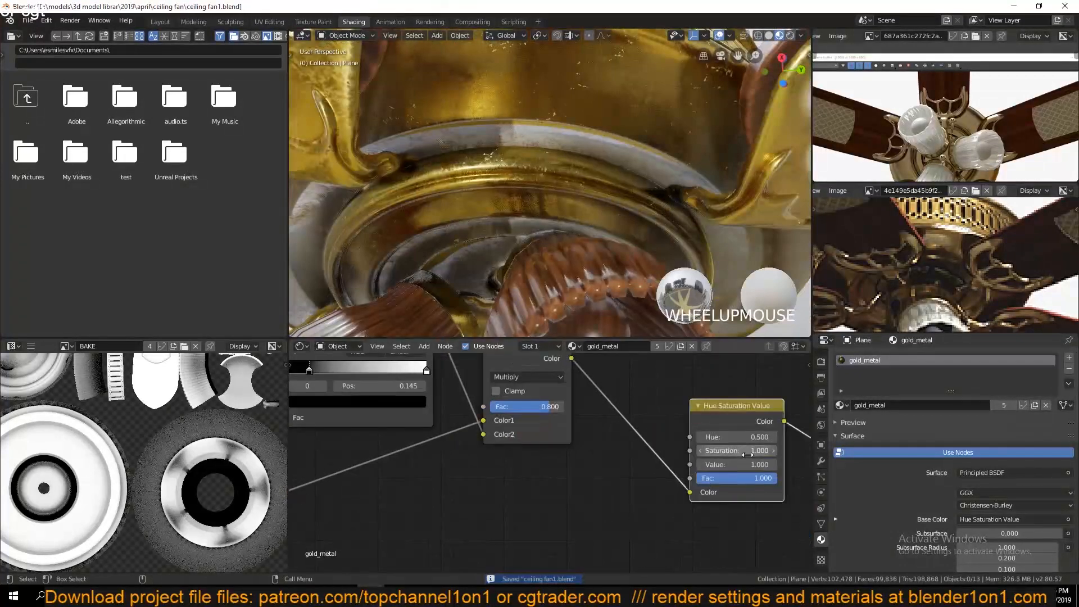
text(0.5)
key(Return)
scroll(614, 241, down, 2)
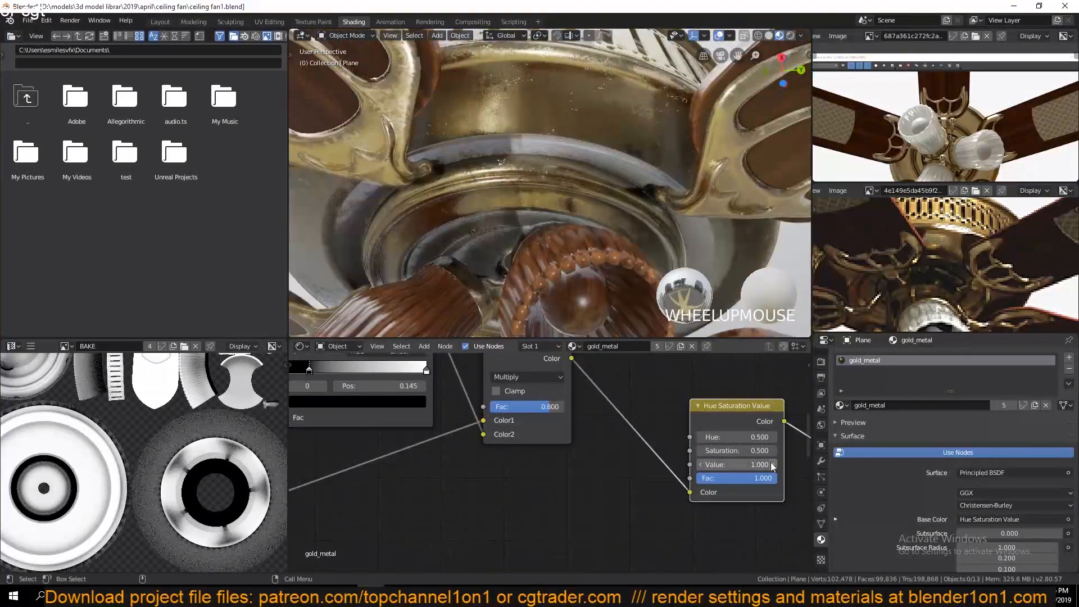
Set the Hue Saturation Value node's saturation to 0.800 and save the file.
click(673, 527)
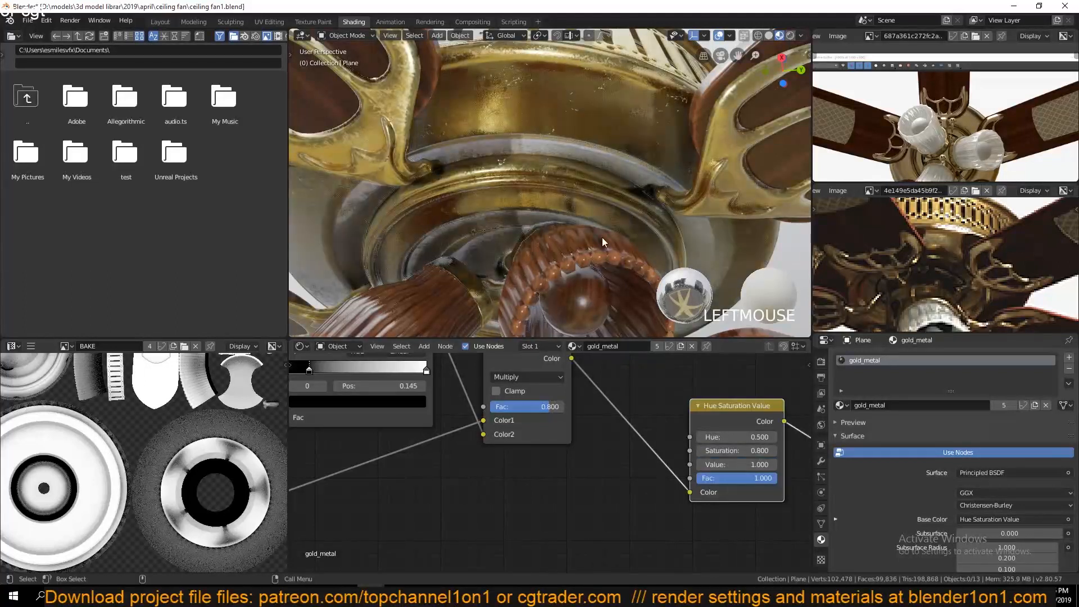
scroll(603, 238, down, 2)
scroll(604, 238, up, 2)
key(ctrl+s)
Open the scene's render settings with the ambient occlusion options, check the fan's underside and save the file.
middle_drag(605, 238, 564, 176)
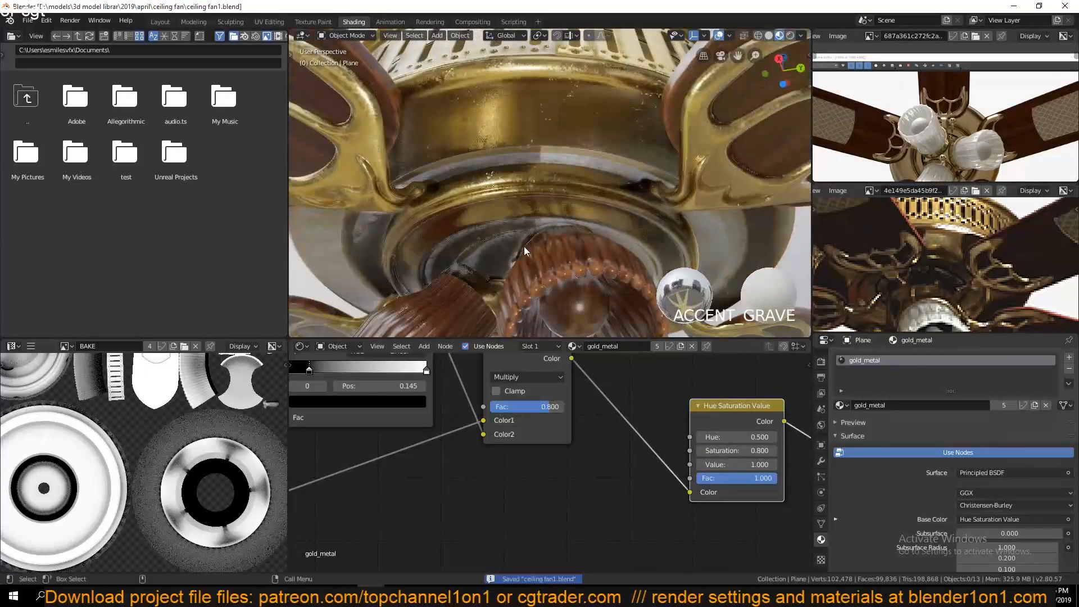
click(821, 362)
middle_drag(618, 230, 522, 228)
scroll(633, 440, down, 4)
key(ctrl+s)
Set the Multiply node's factor to 1.000 and save the file.
middle_drag(633, 440, 631, 418)
scroll(631, 418, up, 3)
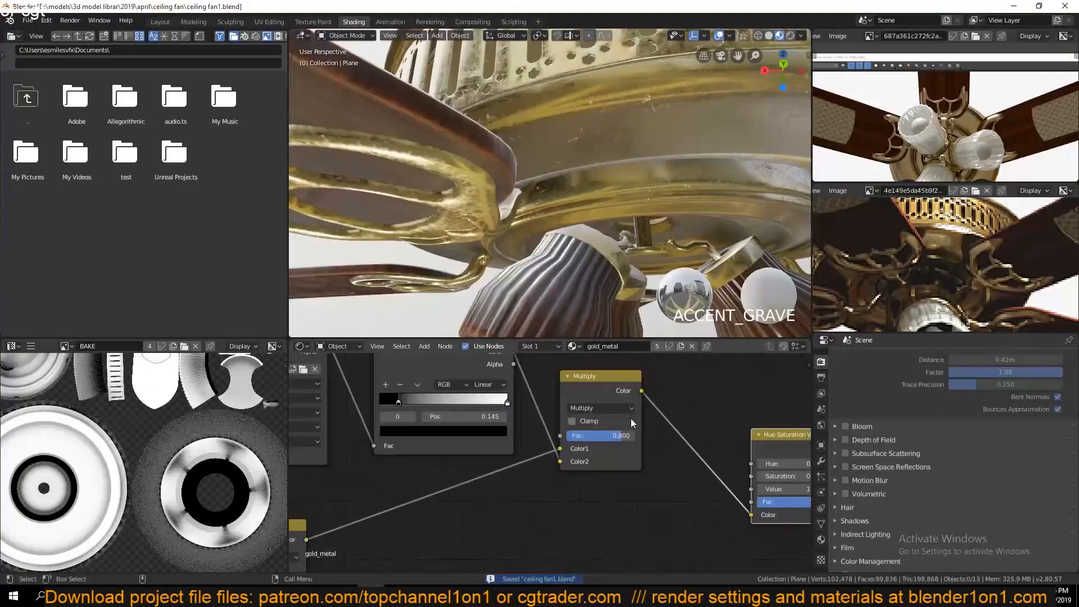
drag(618, 436, 635, 436)
middle_drag(634, 295, 503, 284)
key(ctrl+s)
Set the scene's ambient occlusion factor to 2.00, check the fan from below and save the file.
scroll(579, 228, up, 6)
scroll(512, 248, down, 5)
middle_drag(517, 214, 665, 307)
key(ctrl+s)
scroll(665, 306, up, 3)
scroll(653, 238, up, 3)
Select the lamp shade object, add a third material slot with a new material named glass, and save the file.
click(653, 238)
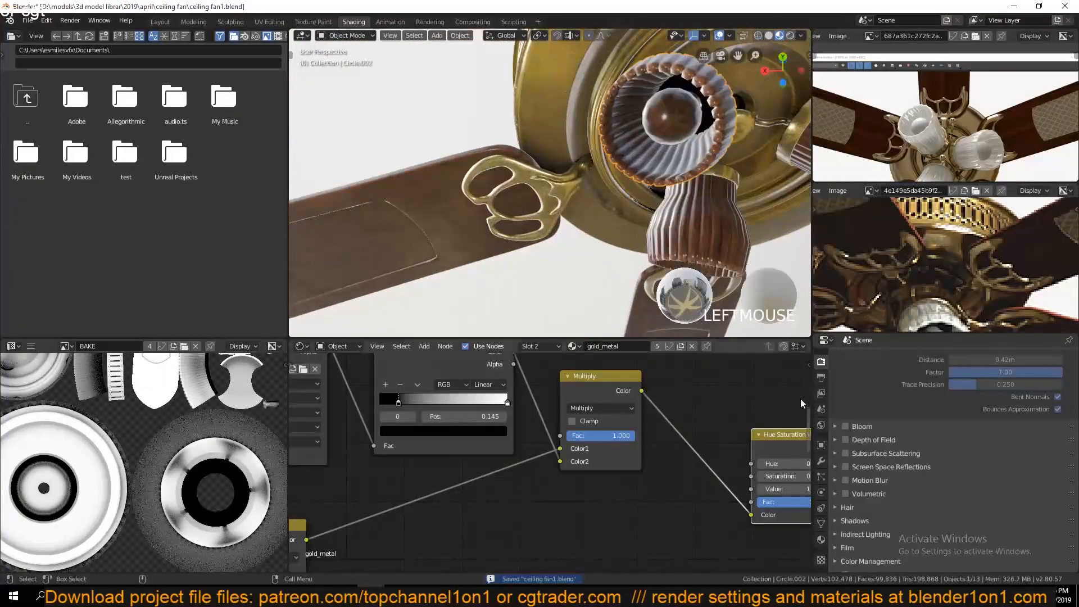
click(821, 540)
key(ctrl+s)
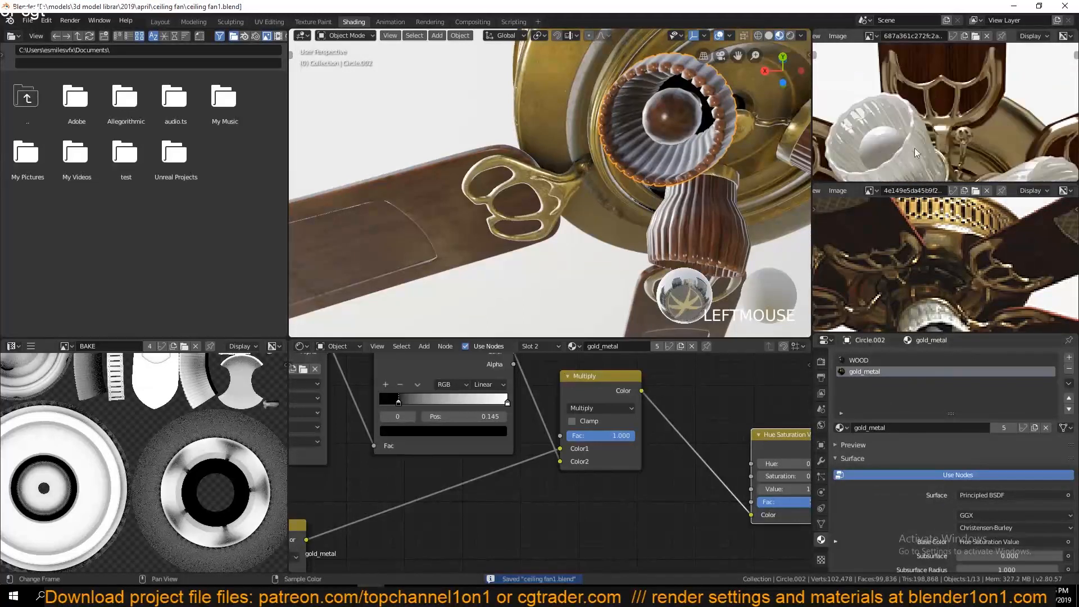
scroll(915, 147, up, 4)
click(1069, 357)
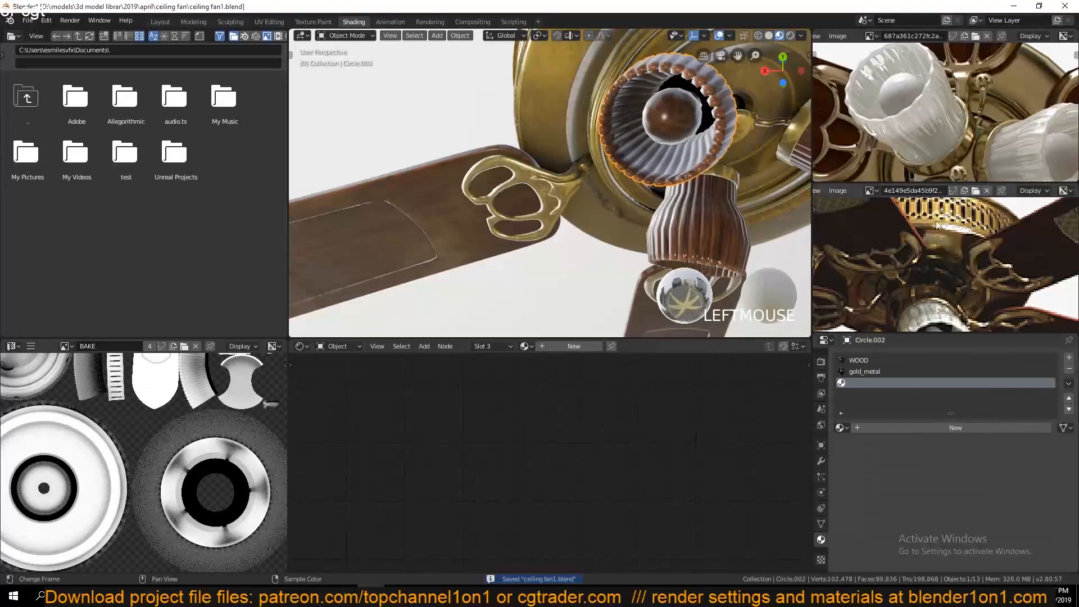
click(922, 427)
key(Return)
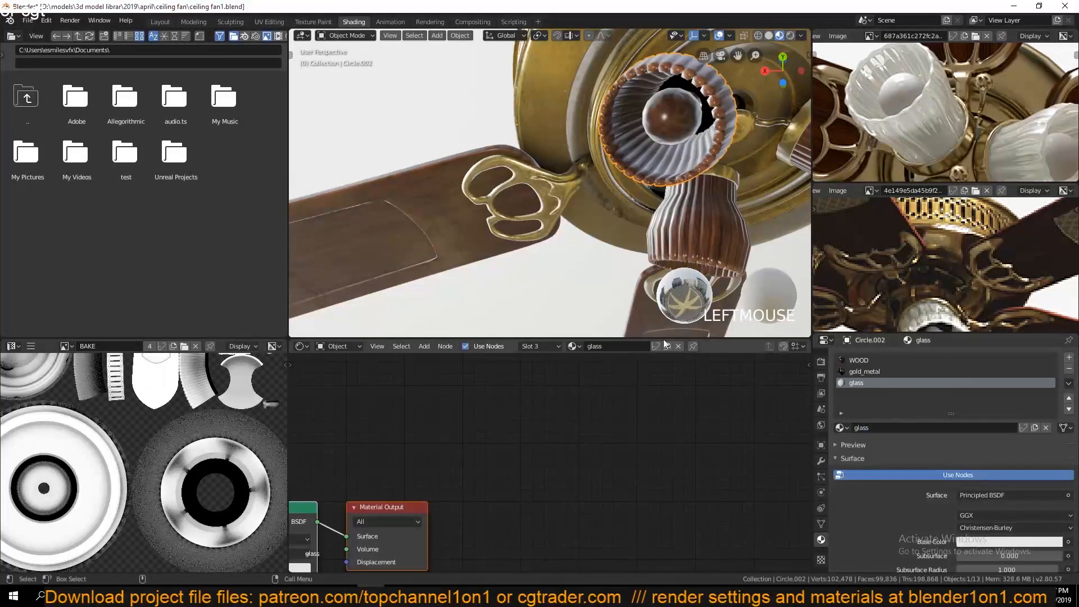
key(ctrl+s)
Move the glass material's Principled BSDF node away from its Material Output node and save the file.
middle_drag(657, 404, 415, 428)
drag(520, 462, 485, 462)
middle_drag(587, 536, 596, 462)
key(ctrl+s)
mouse_move(653, 526)
middle_down()
mouse_move(661, 468)
mouse_move(654, 535)
middle_up()
Assign the glass material to all linked geometry of the lamp shade in Edit Mode, and save the file.
key(Tab)
click(699, 173)
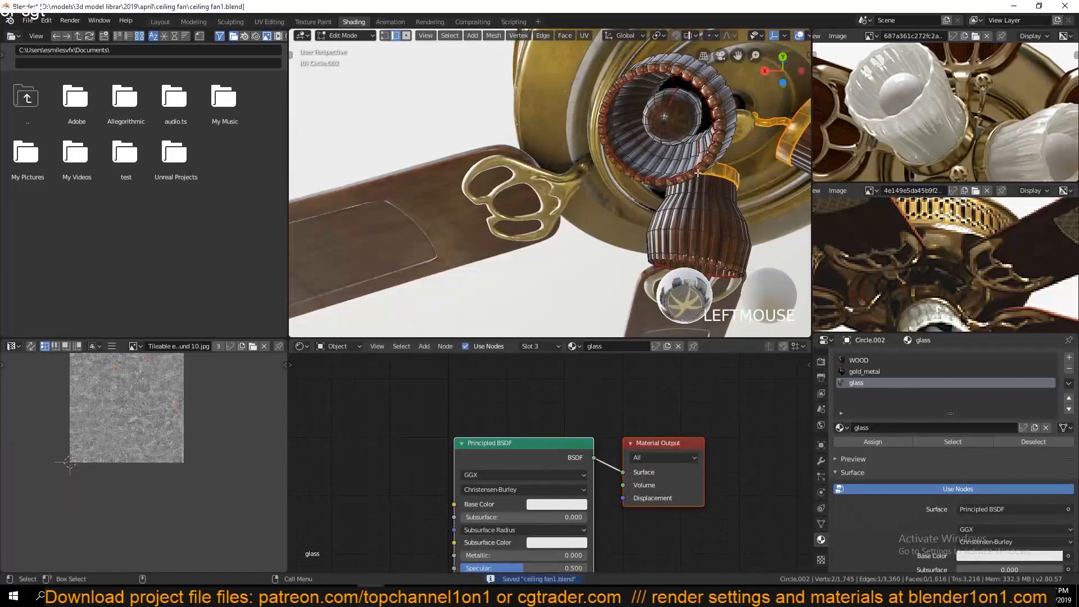
key(ctrl+l)
click(863, 442)
key(Tab)
key(ctrl+s)
middle_drag(630, 230, 578, 288)
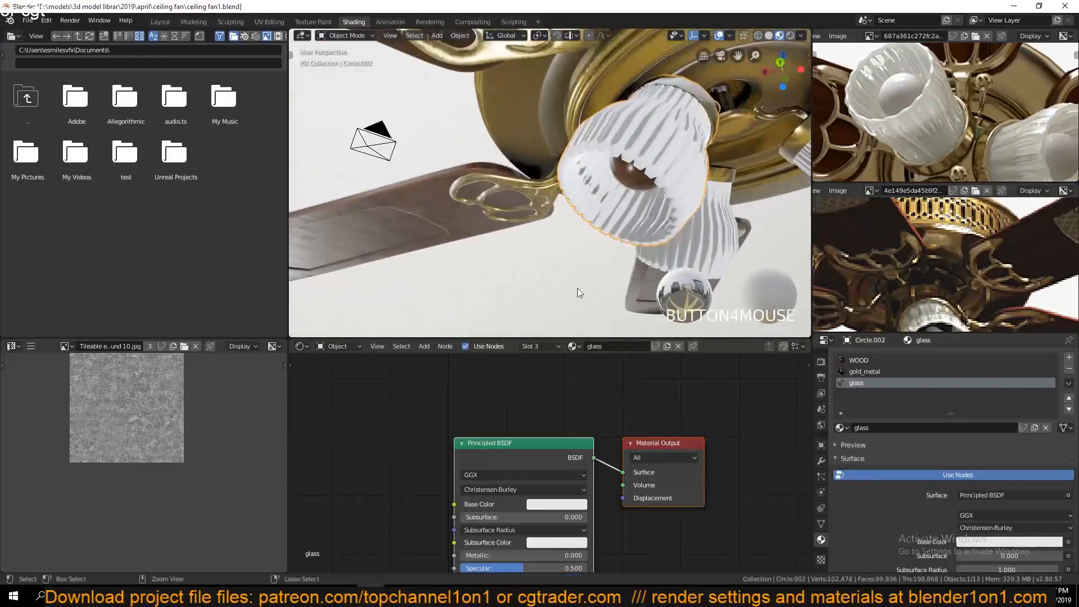
Enable Screen Space Reflections with Refraction in the scene's render settings and save the file.
key(ctrl+s)
middle_drag(552, 458, 536, 366)
click(822, 361)
scroll(882, 529, down, 5)
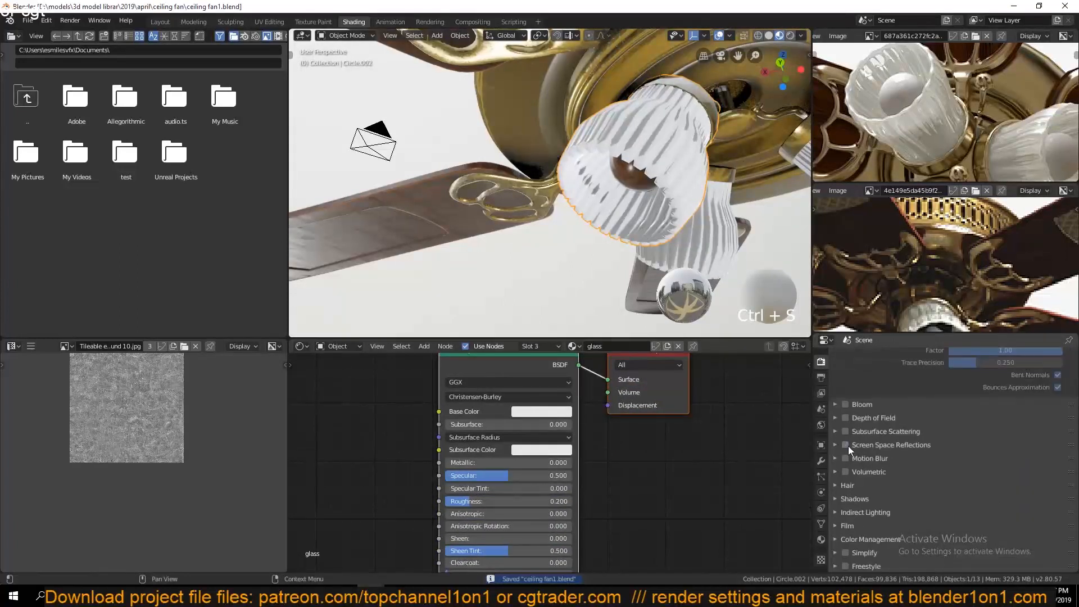
click(845, 444)
key(ctrl+s)
Try to set the glass material's blend mode to Alpha Hashed.
mouse_move(645, 228)
middle_down()
mouse_move(618, 249)
mouse_move(647, 221)
middle_up()
click(822, 538)
scroll(935, 486, down, 15)
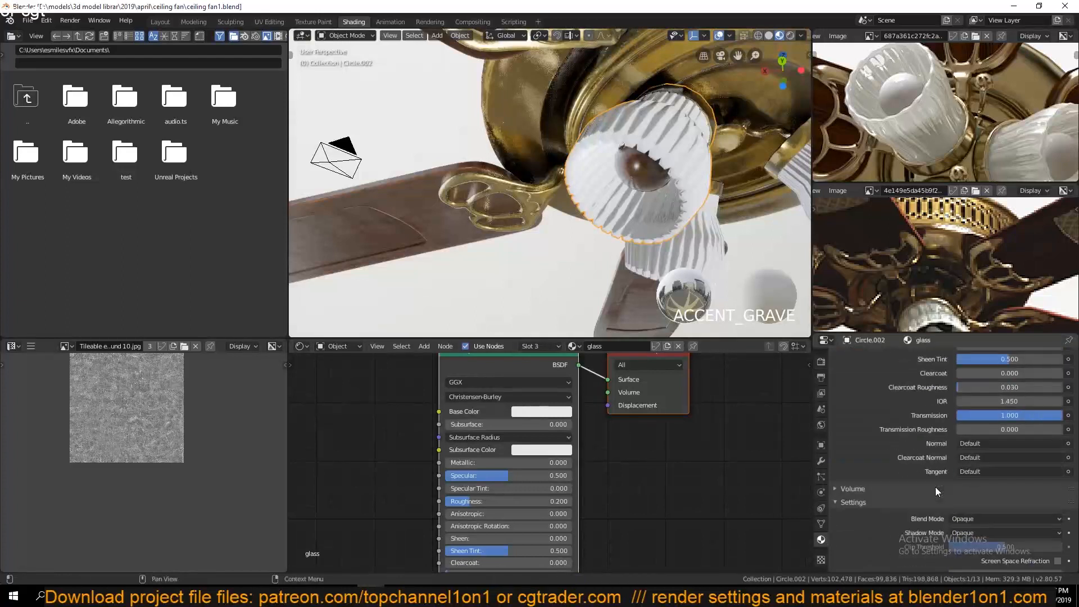
click(970, 452)
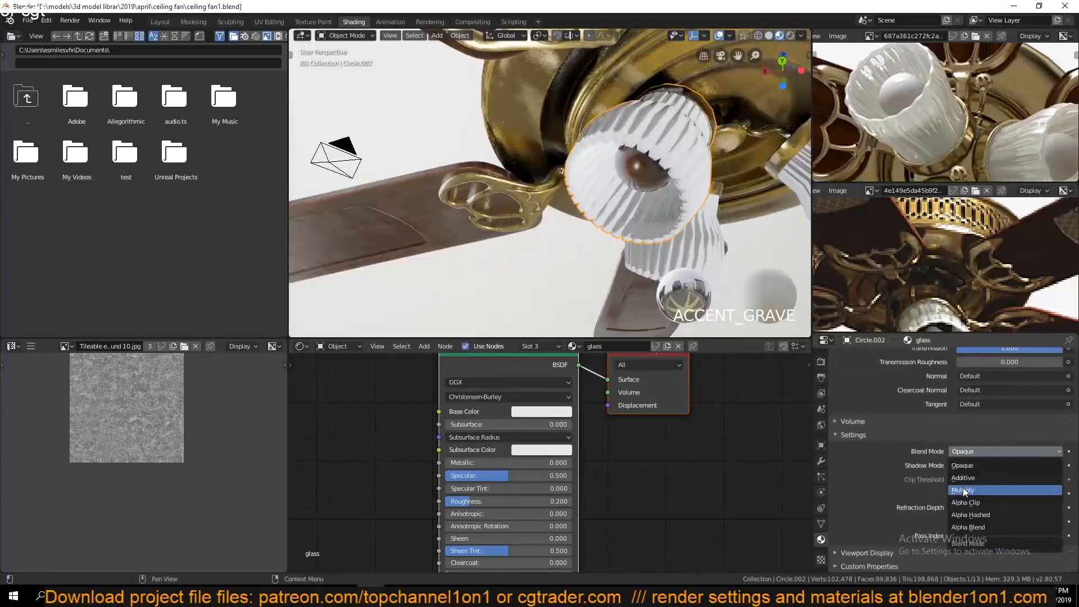
click(976, 516)
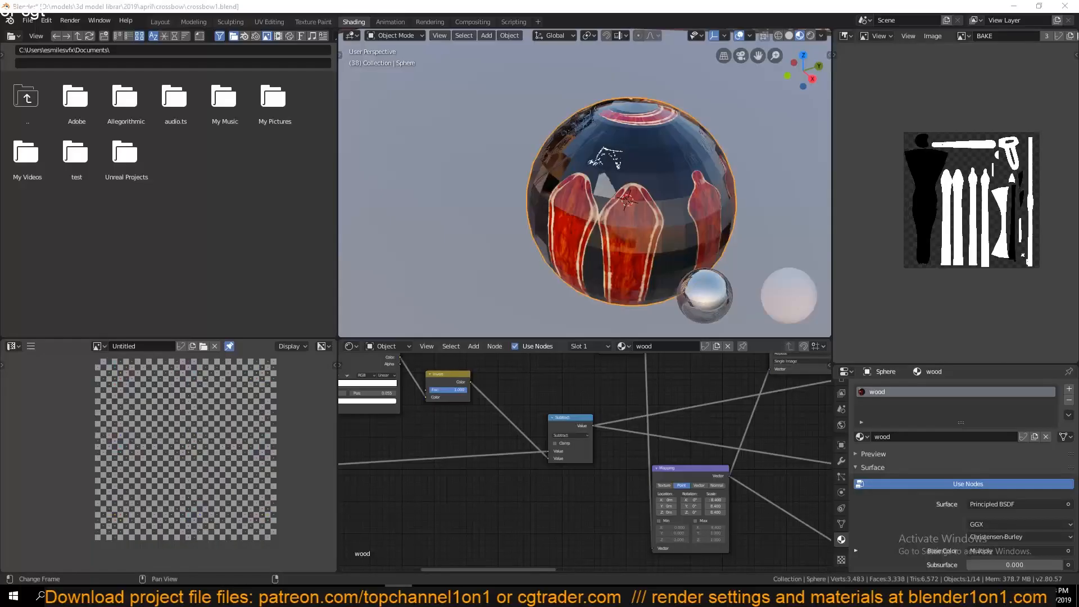
Reopen the recent file ceiling fan1.blend and save it over the existing ceiling fan.blend.
click(29, 20)
mouse_move(74, 56)
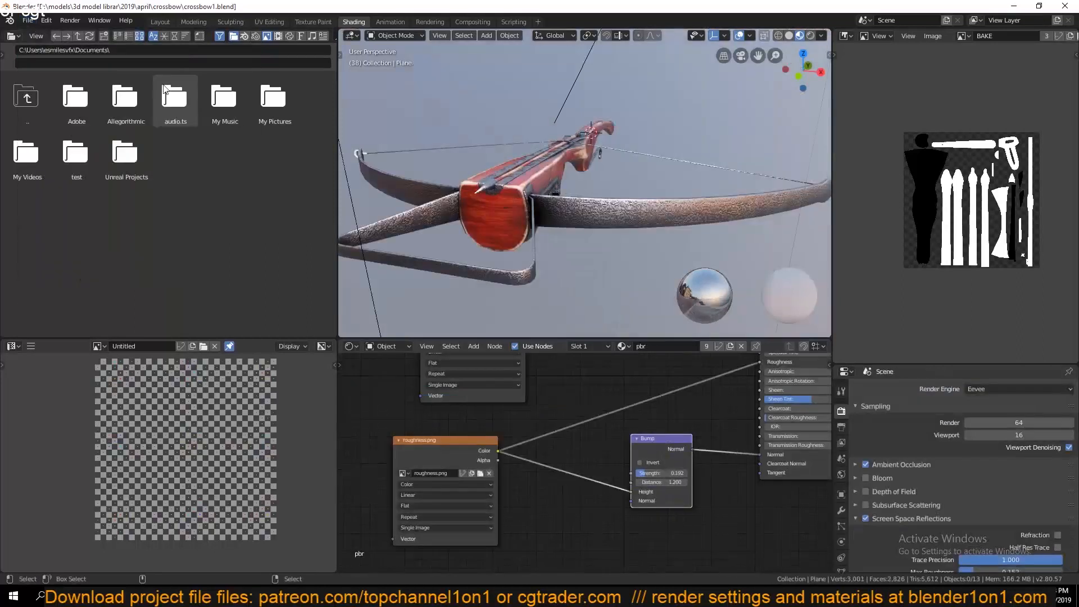
click(28, 21)
click(182, 66)
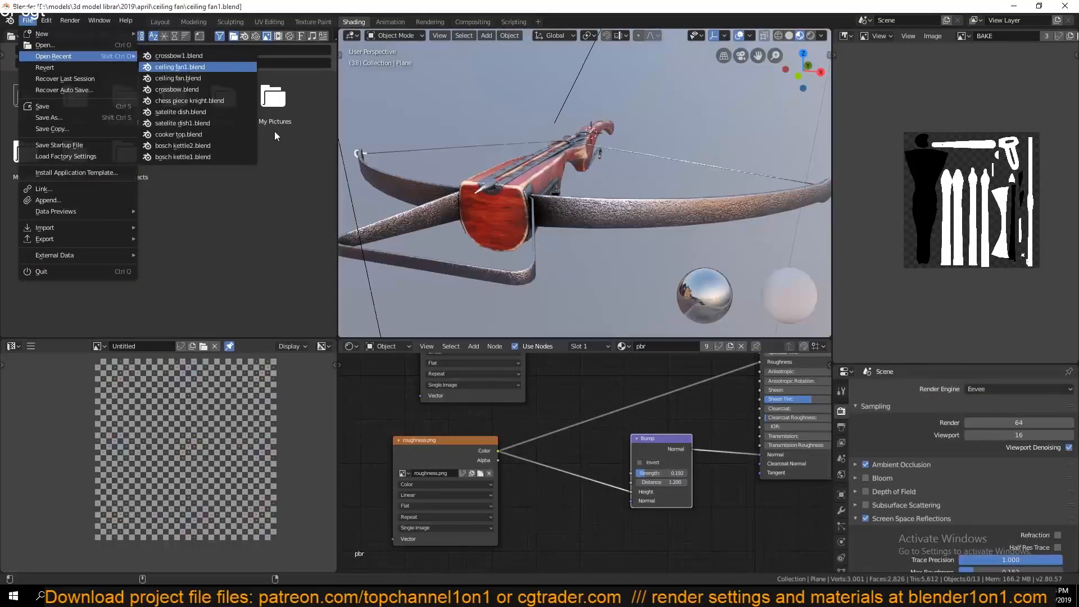
key(ctrl+shift+s)
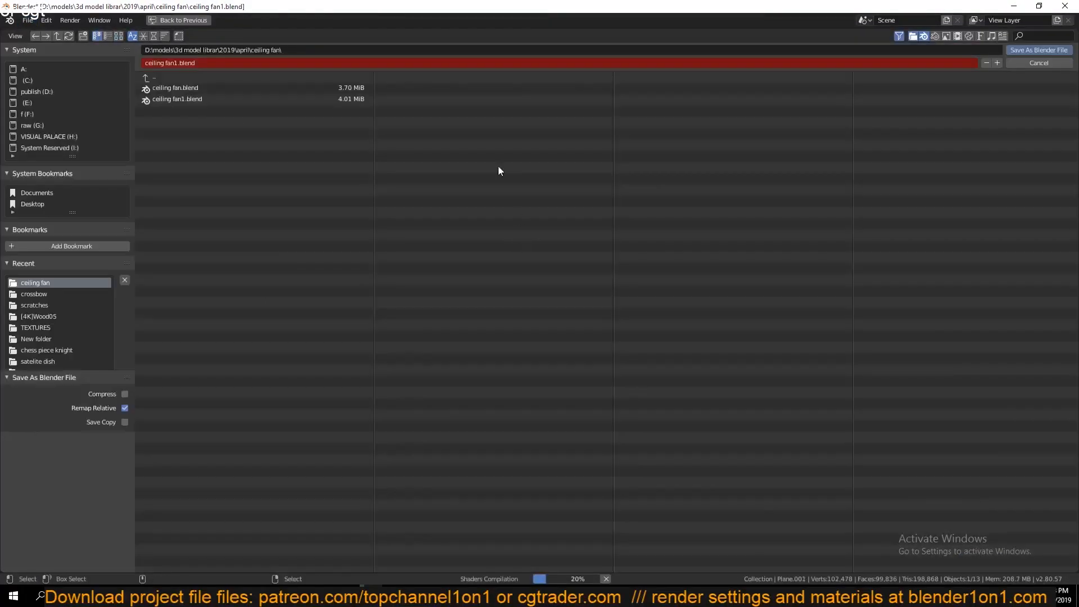
click(274, 90)
key(Return)
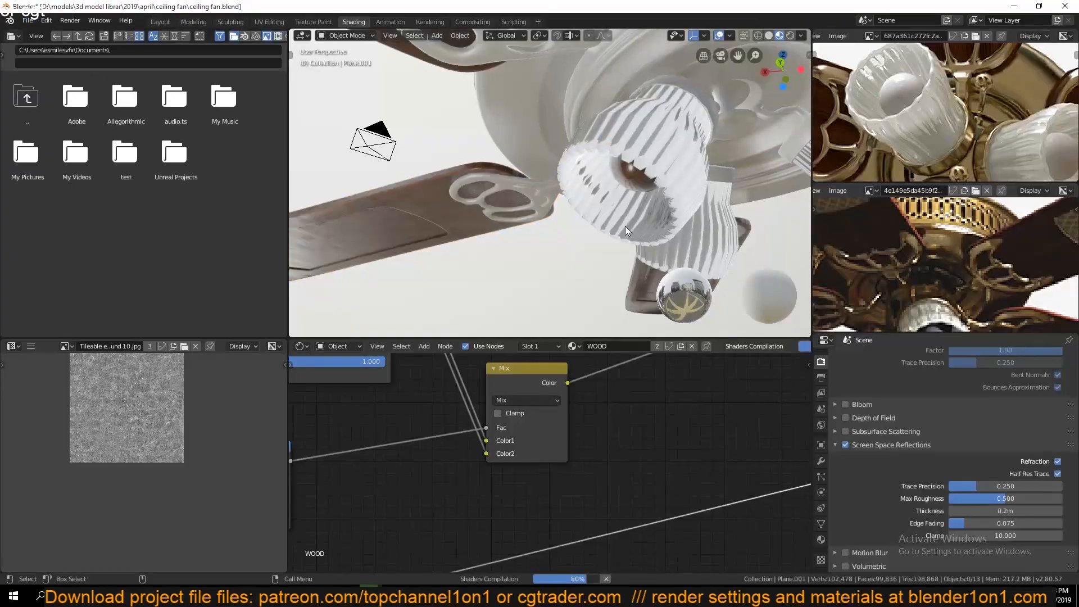
In solid shading, give the lamp shade's glass Alpha Blend blending, Alpha Hashed shadows, Screen Space Refraction and 0.1 m refraction depth; save the file.
click(625, 226)
click(768, 35)
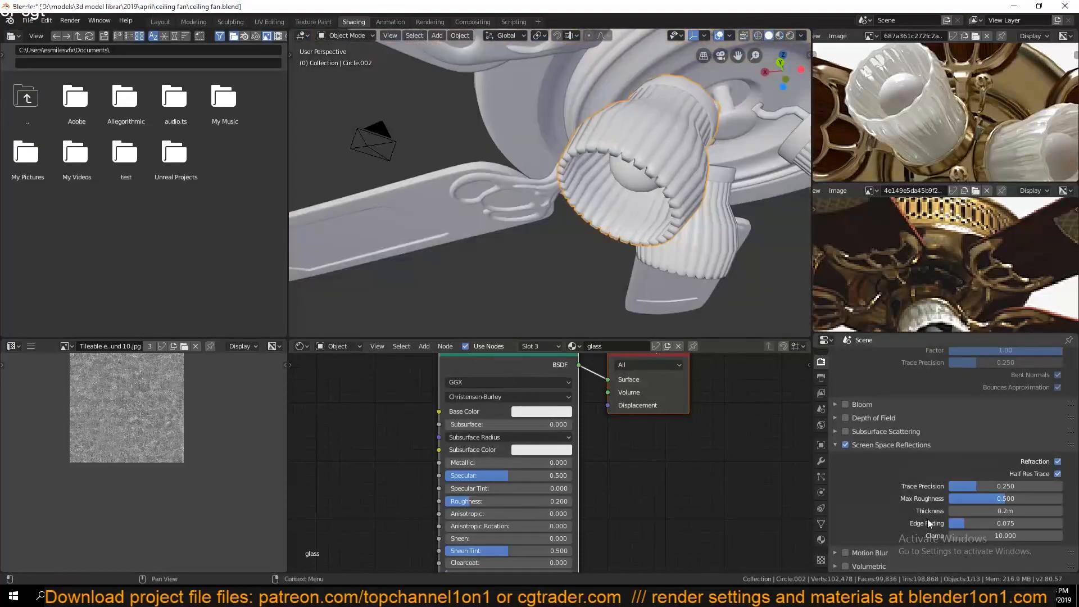
click(821, 540)
scroll(966, 506, down, 10)
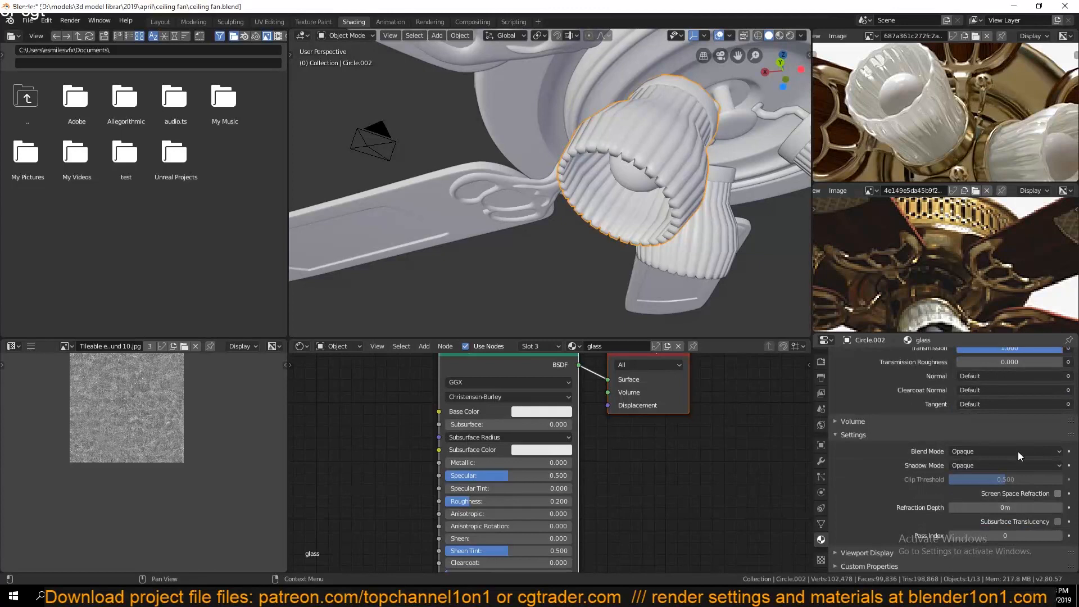
click(1006, 451)
click(978, 527)
click(984, 466)
click(978, 517)
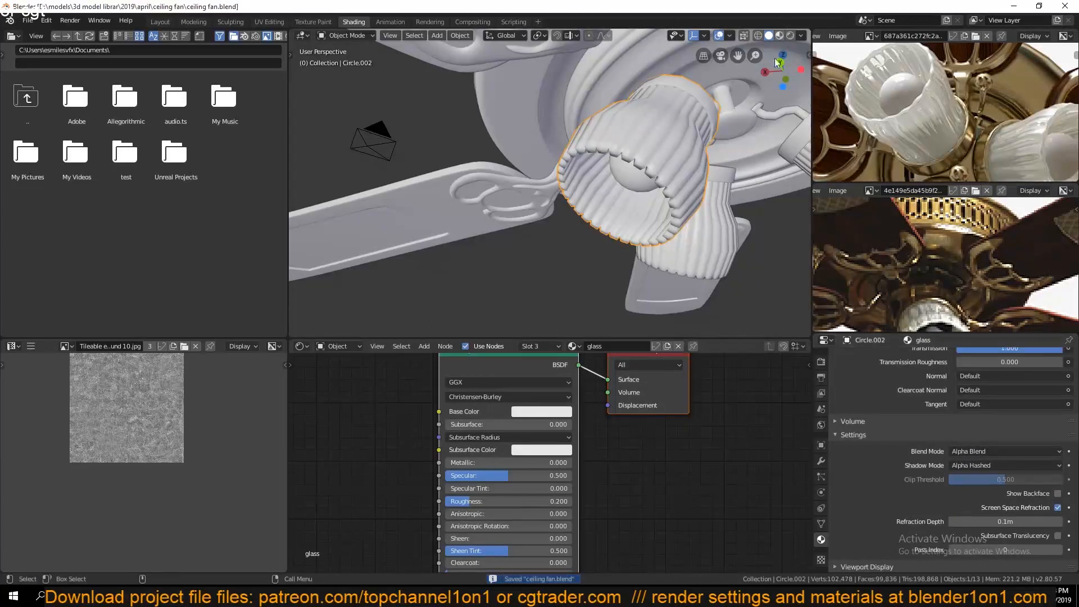
Restore the material preview, set the glass material's transmission roughness to about 0.182 and roughness to about 0.514, and save the file.
key(z)
key(alt+a)
mouse_move(639, 207)
middle_down()
mouse_move(599, 234)
mouse_move(632, 213)
middle_up()
middle_drag(520, 526, 563, 405)
drag(556, 493, 579, 493)
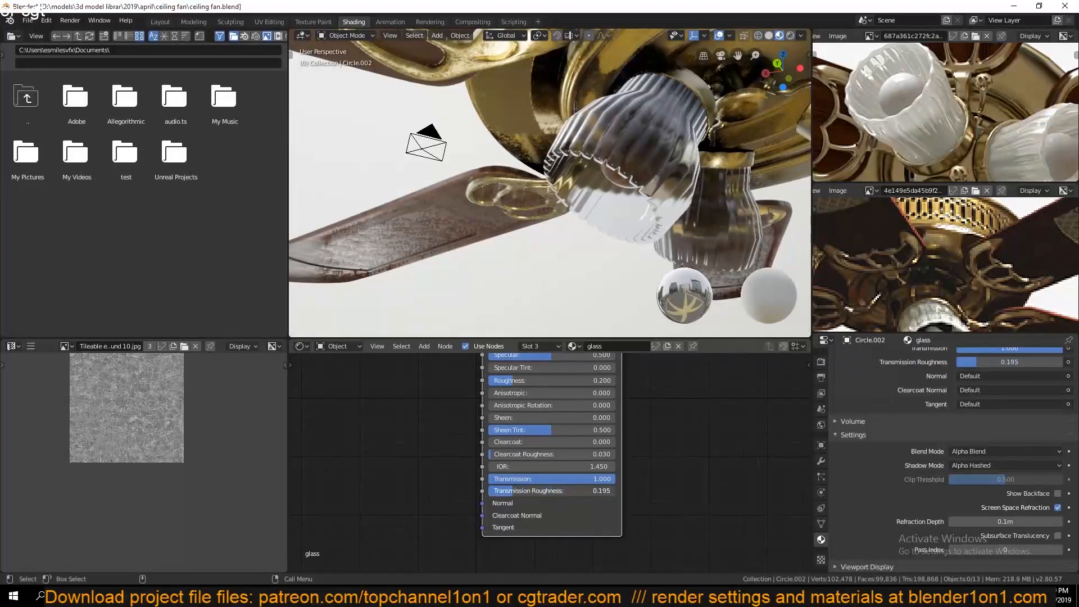
middle_drag(558, 392, 542, 501)
drag(541, 489, 580, 490)
middle_drag(590, 216, 658, 258)
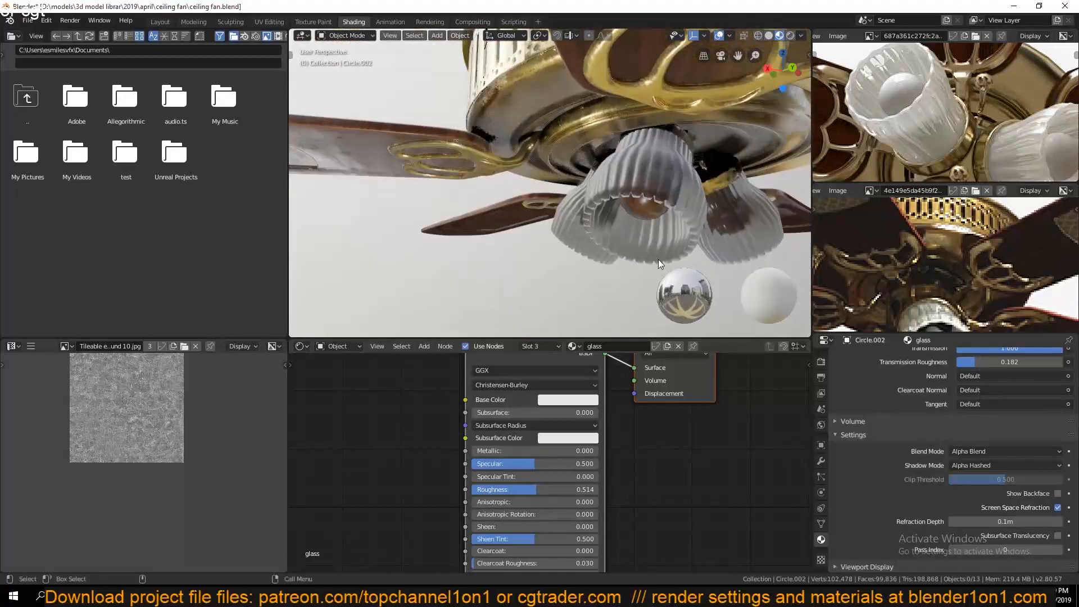
key(ctrl+s)
Adjust the glass material to roughness 0.523, transmission roughness 1.000 and transmission 0.791, and save the file.
drag(562, 490, 575, 489)
middle_drag(601, 285, 540, 270)
drag(516, 489, 538, 490)
middle_drag(591, 552, 612, 423)
drag(516, 471, 581, 460)
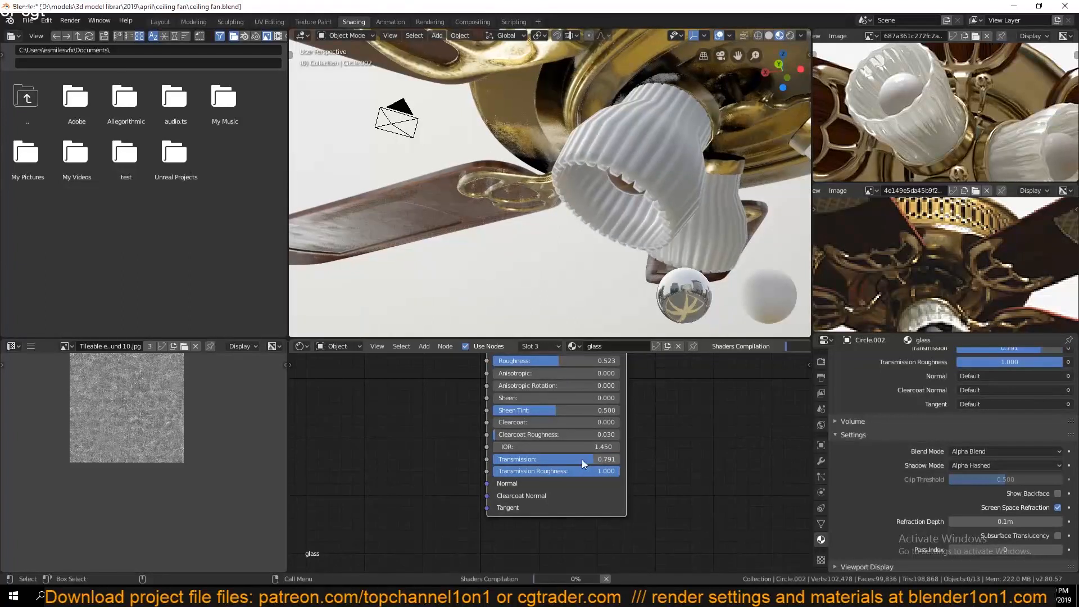
middle_drag(632, 218, 619, 227)
key(ctrl+s)
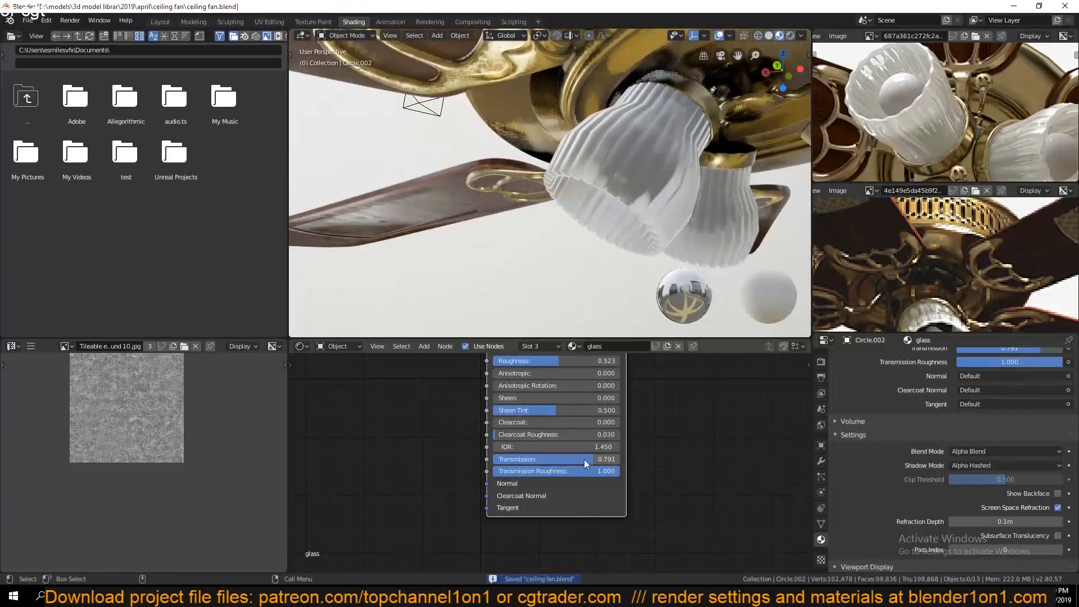
Lower the glass material's roughness to 0.095 and its transmission to 0.500, and save the file.
key(Return)
middle_drag(683, 194, 700, 182)
middle_drag(553, 365, 555, 423)
drag(554, 412, 488, 417)
mouse_move(547, 241)
middle_down()
mouse_move(594, 200)
mouse_move(553, 229)
middle_up()
key(ctrl+s)
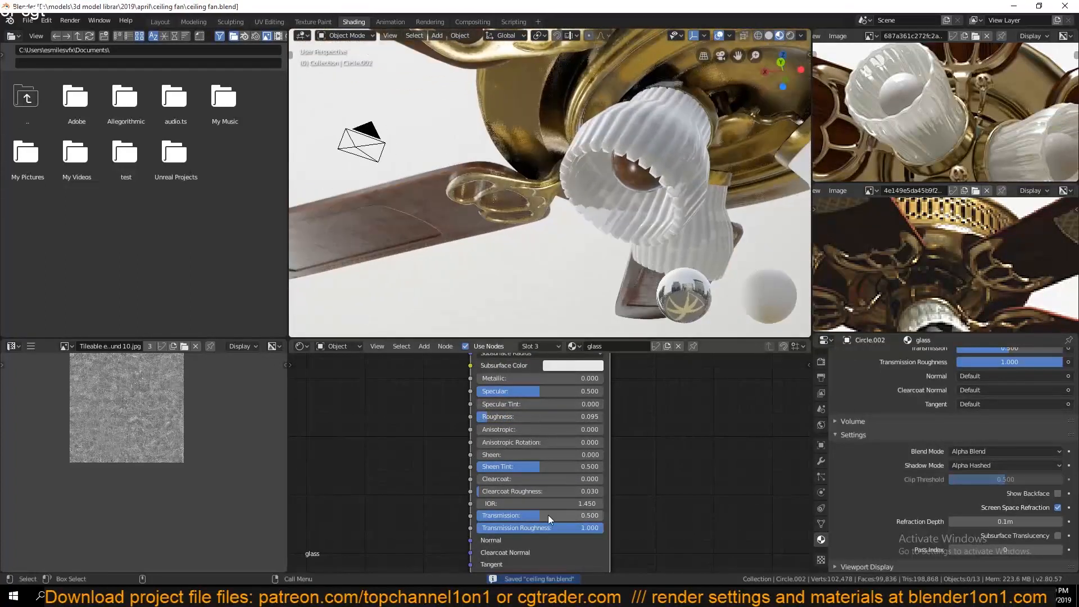
Set the glass material's transmission to 0.750 and save the file.
click(713, 465)
middle_drag(635, 253, 620, 266)
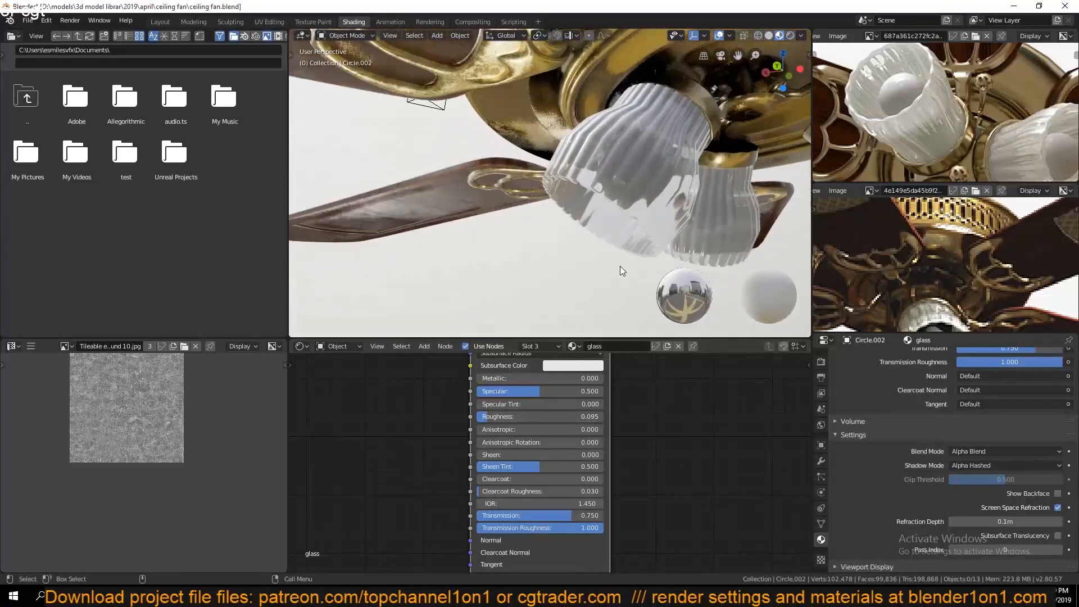
mouse_move(659, 237)
middle_down()
mouse_move(687, 239)
mouse_move(657, 258)
middle_up()
key(alt+a)
key(ctrl+s)
scroll(684, 243, down, 5)
shift+middle_drag(686, 215, 631, 230)
scroll(885, 269, down, 3)
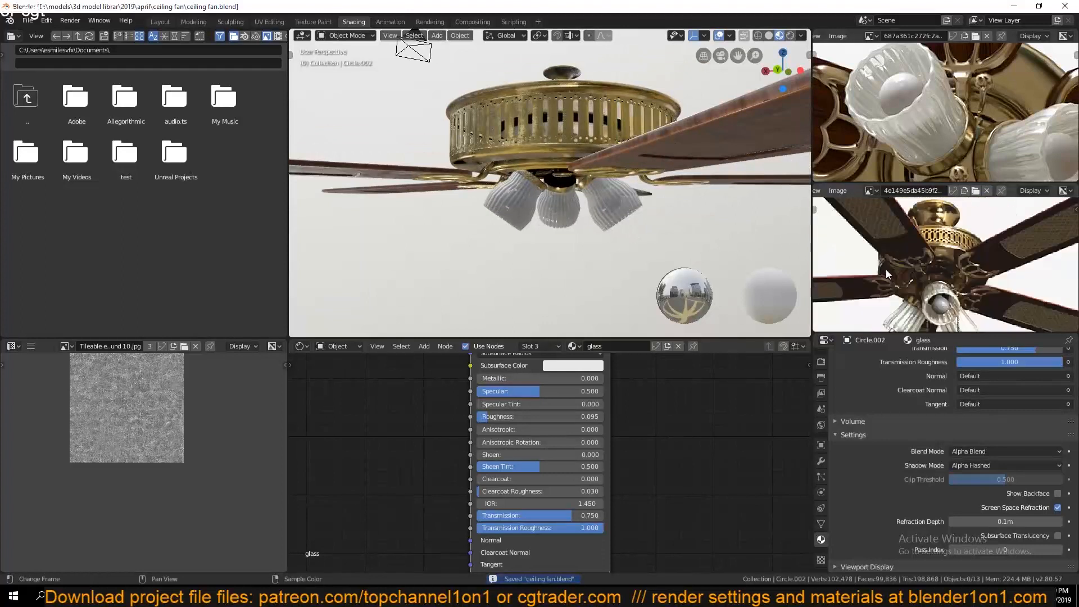
Select the inset panel faces of the fan blade in Edit Mode and add a third material slot with a new material named cloth.
middle_drag(886, 269, 893, 272)
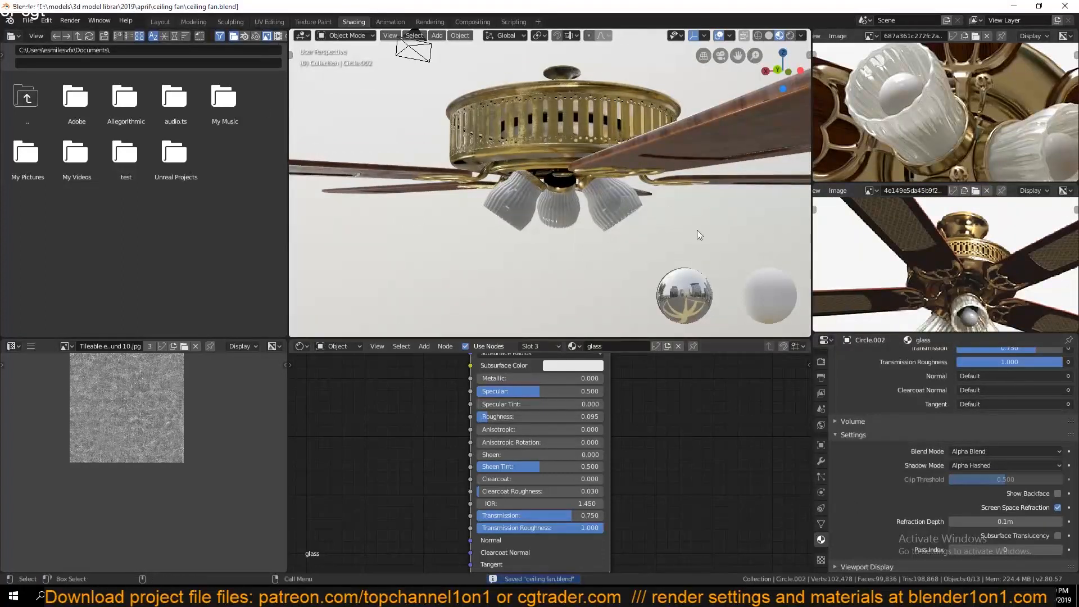
key(Tab)
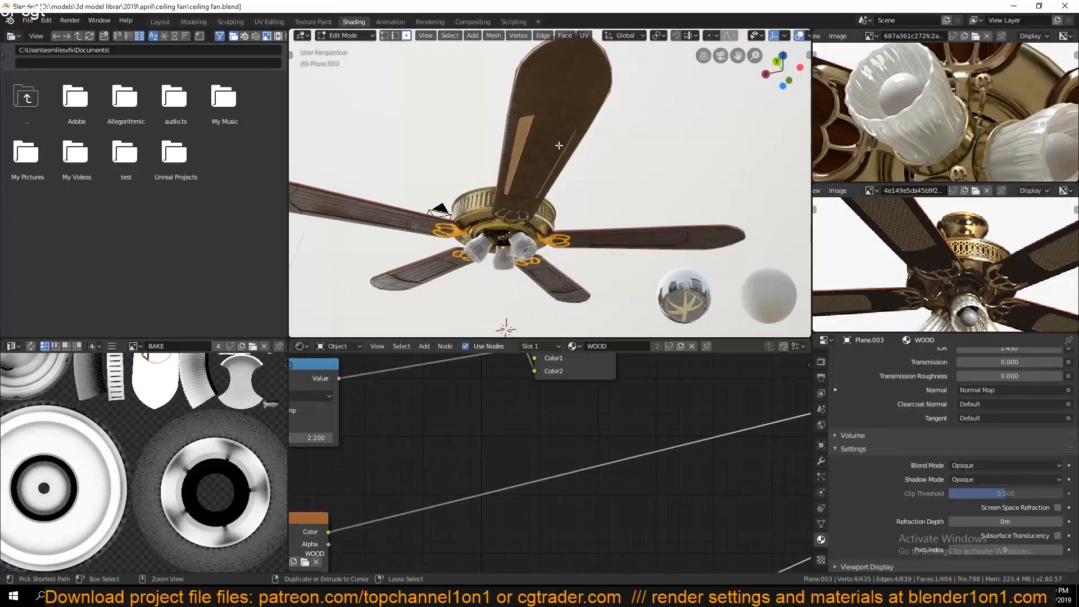
ctrl+click(559, 145)
scroll(865, 461, up, 15)
click(1069, 358)
click(946, 430)
double_click(923, 428)
text(c)
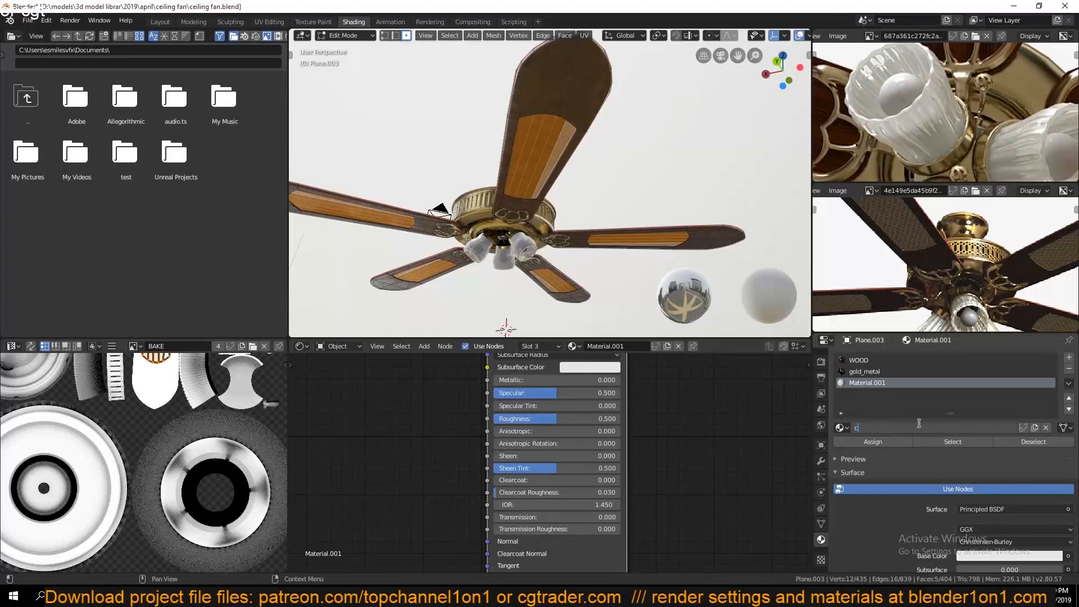
Assign the cloth material to the blade's panel faces, grow the selection to cover the whole inset, assign it again, and save the file.
click(873, 441)
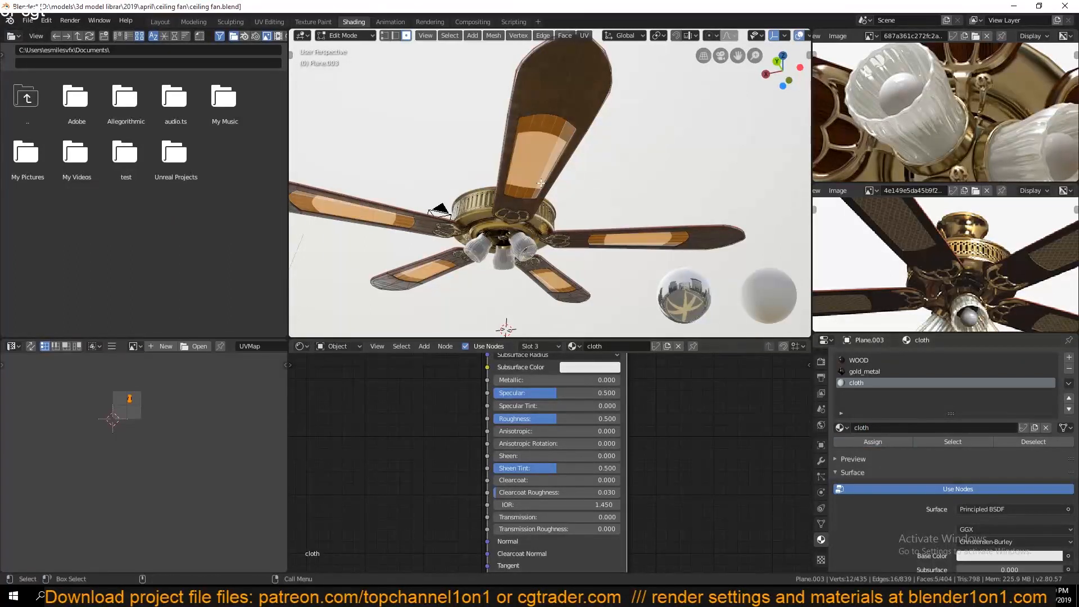
key(Tab)
key(Tab)
scroll(542, 165, up, 5)
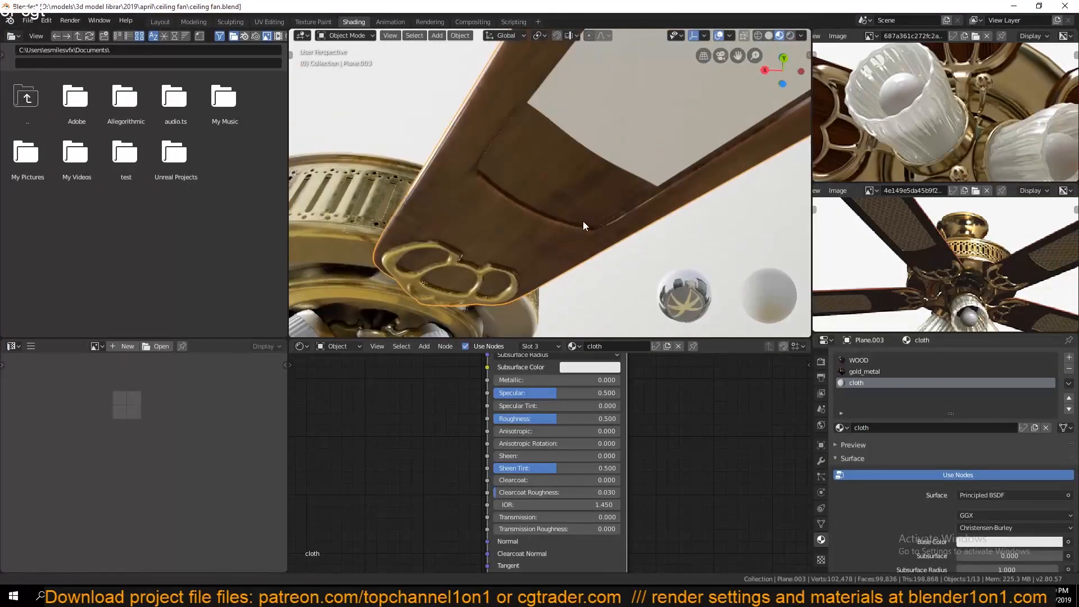
click(873, 442)
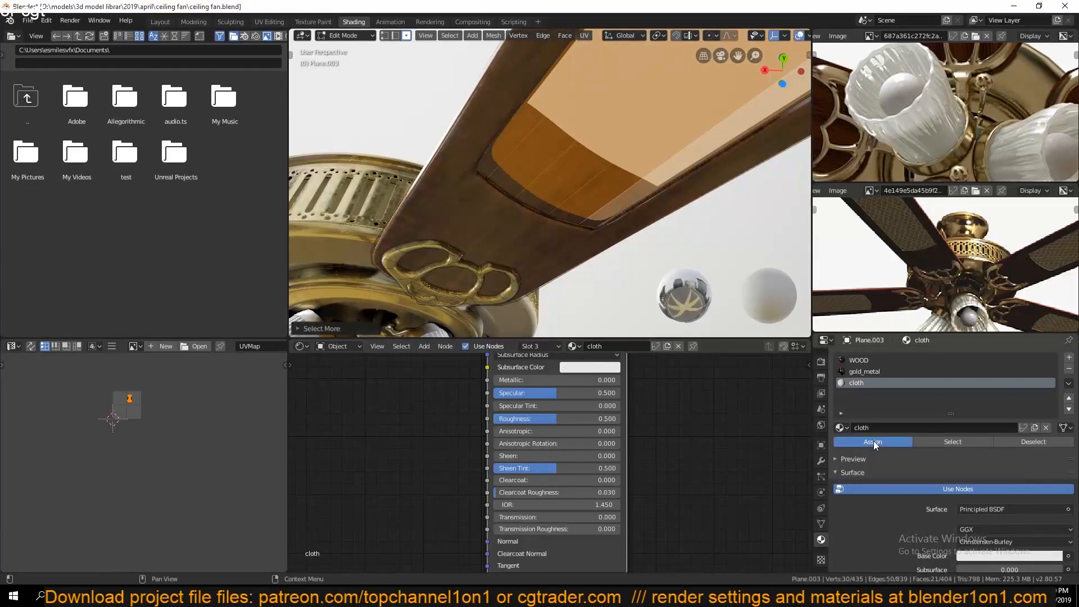
key(Tab)
scroll(472, 168, down, 5)
scroll(506, 214, up, 5)
key(ctrl+s)
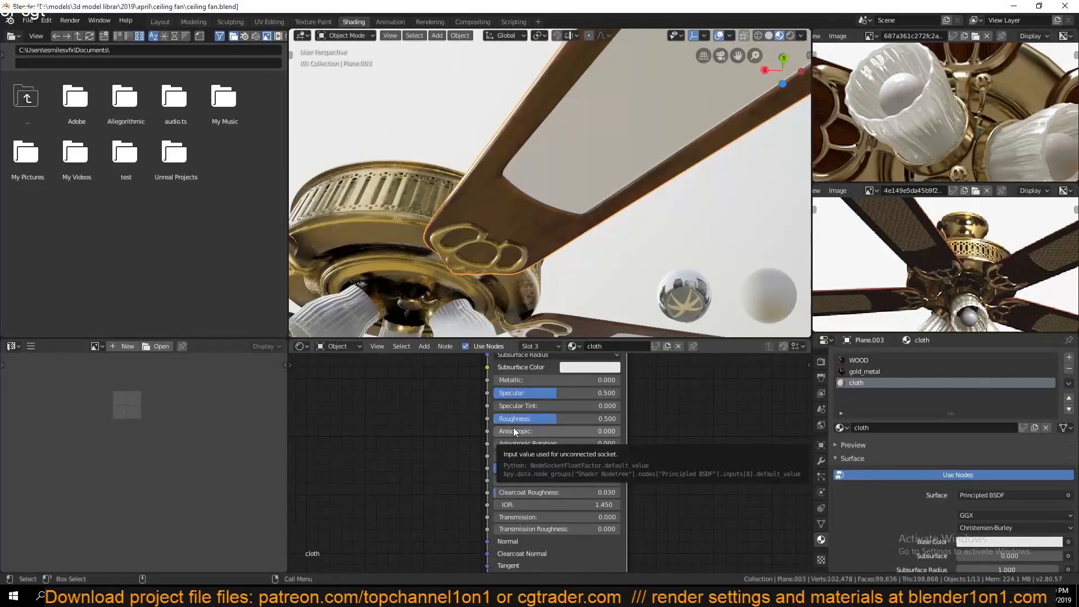
key(ctrl+s)
Add an Image Texture node to the cloth material and start choosing its image file.
scroll(385, 425, down, 5)
middle_drag(387, 410, 441, 470)
scroll(911, 272, up, 3)
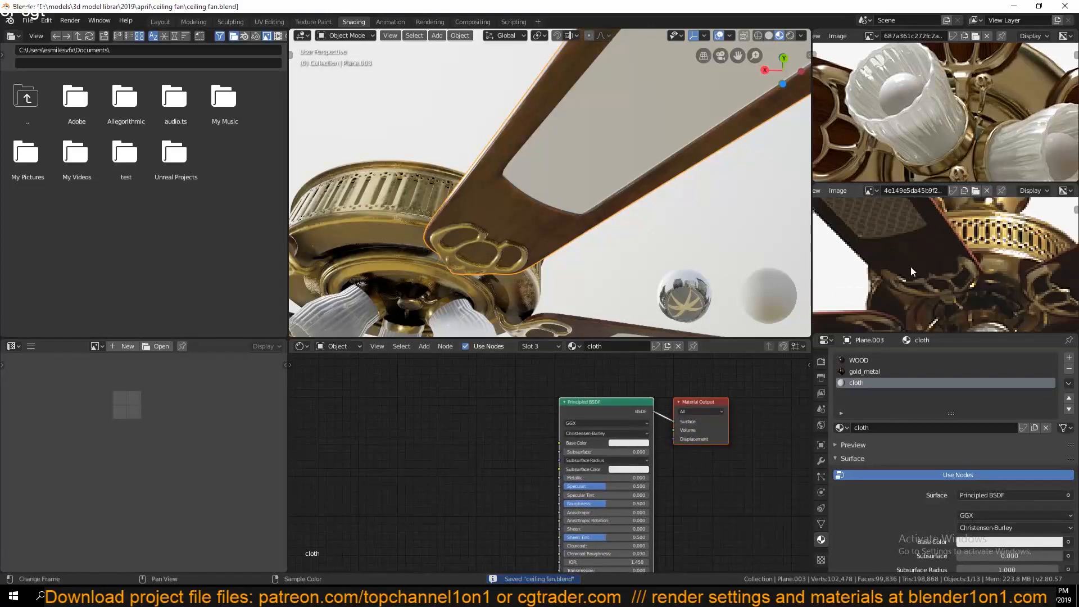
middle_drag(911, 272, 949, 284)
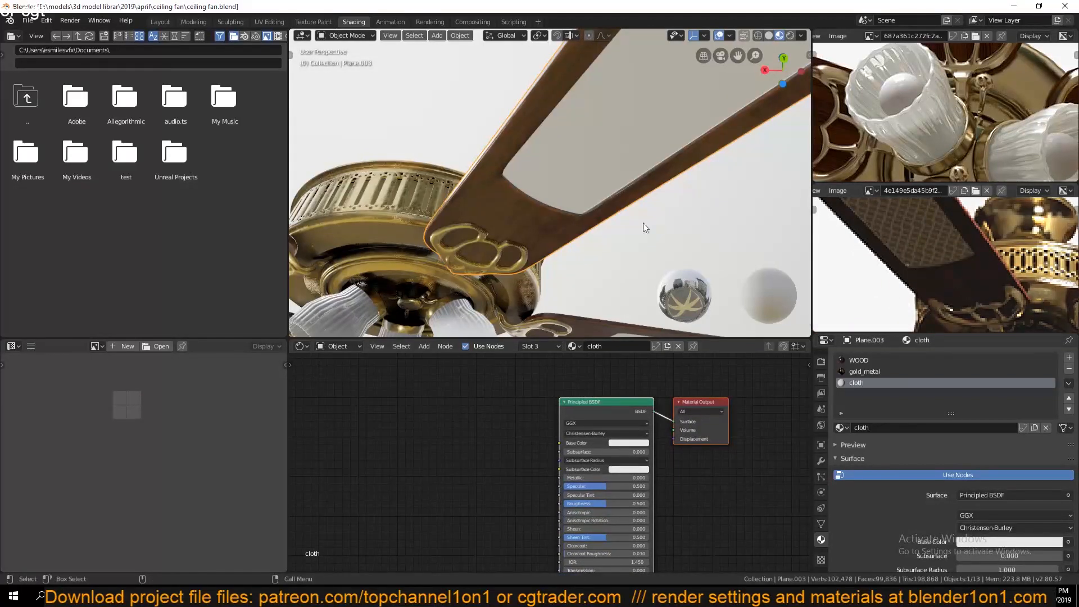
key(shift+a)
mouse_move(351, 450)
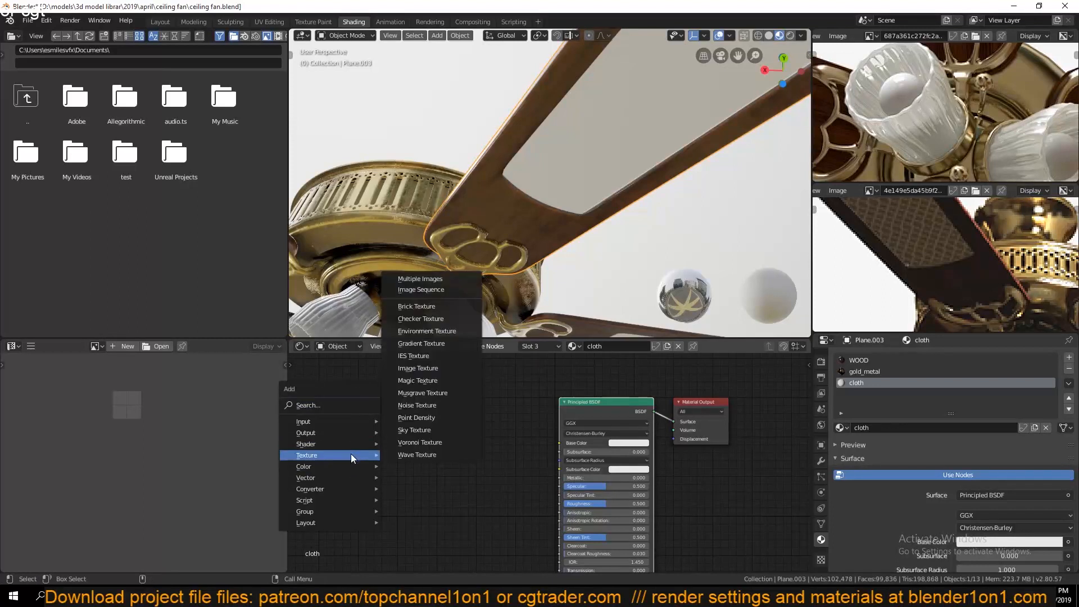
click(427, 306)
click(491, 453)
click(530, 487)
Look through the TEXTURES folder for a cloth image.
click(179, 120)
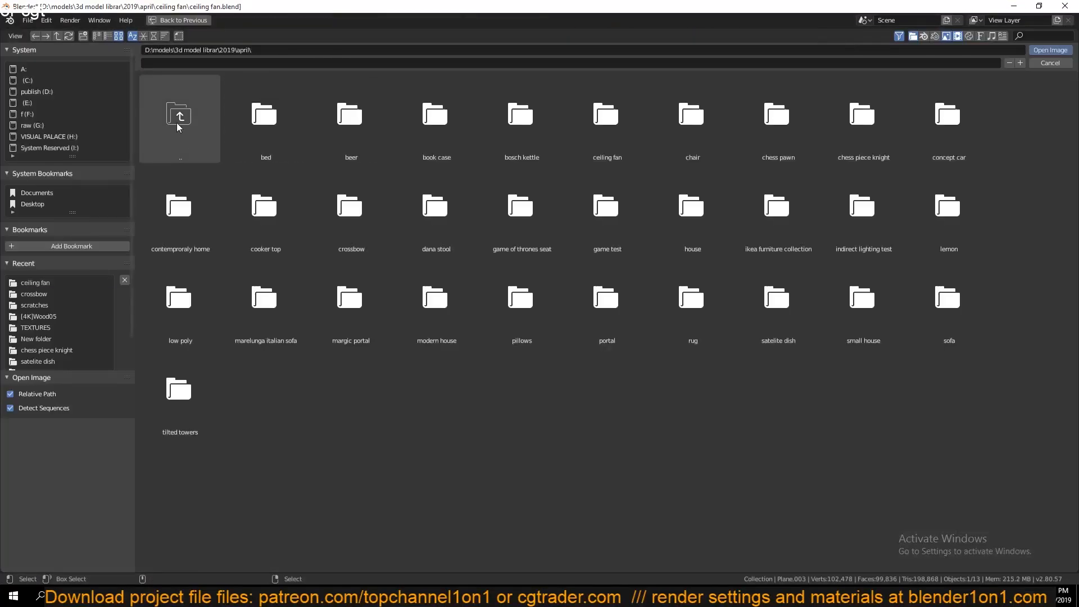
click(39, 328)
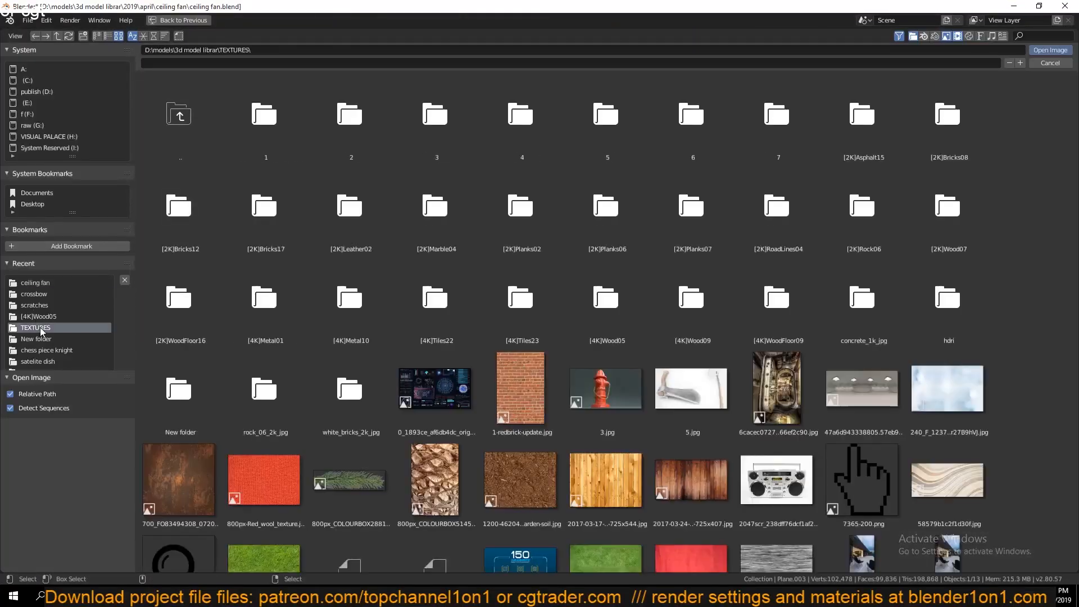
scroll(241, 302, down, 3)
scroll(241, 299, down, 15)
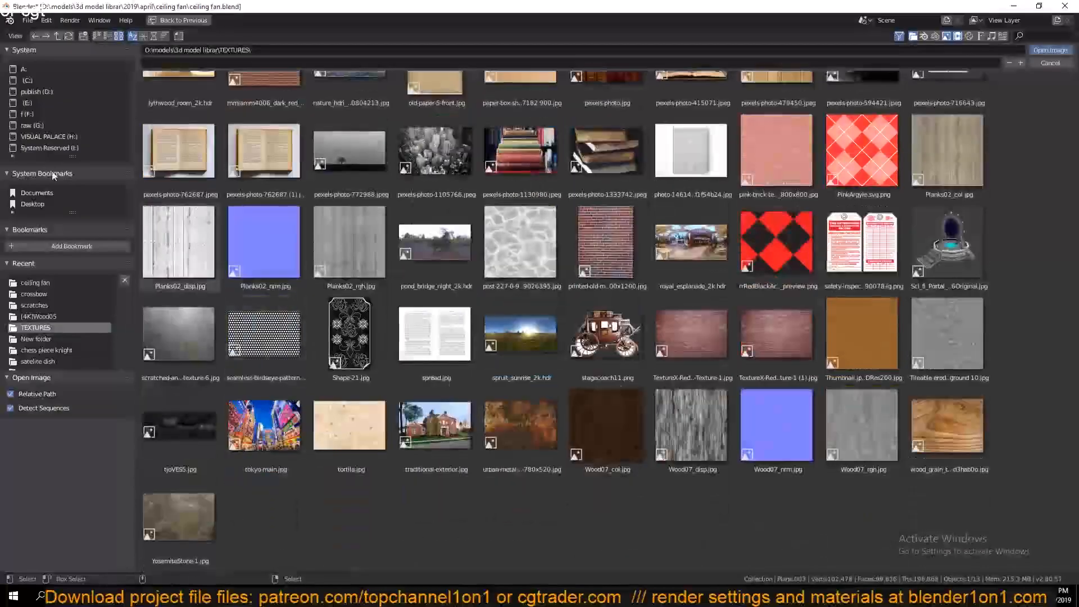
Look through the Downloads folder on the C: drive, sorted by date, for a cloth image and close the file browser without opening one.
click(35, 80)
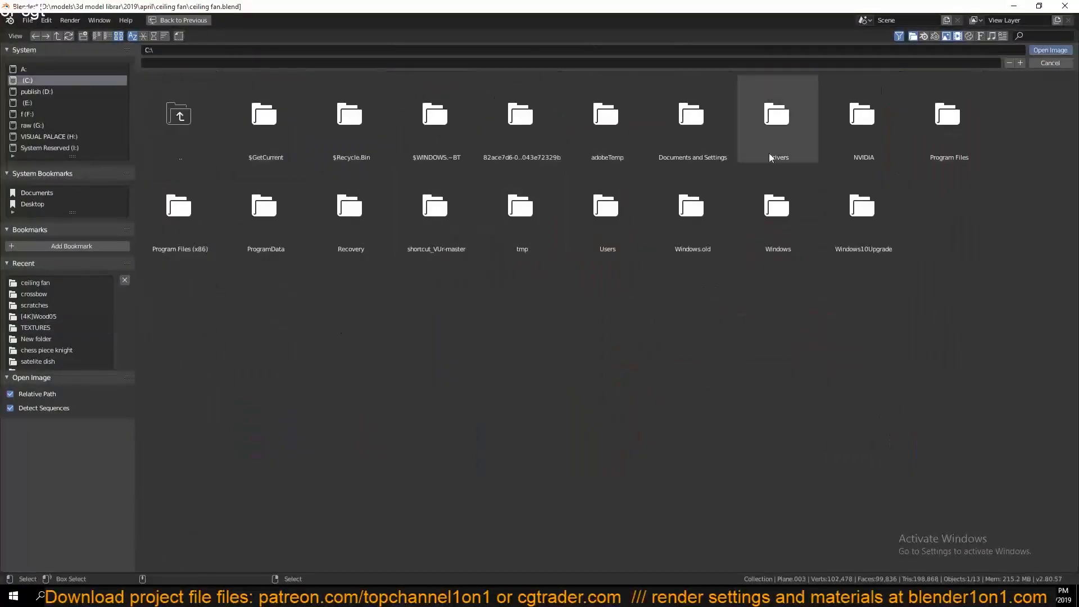
click(613, 240)
click(523, 119)
click(886, 153)
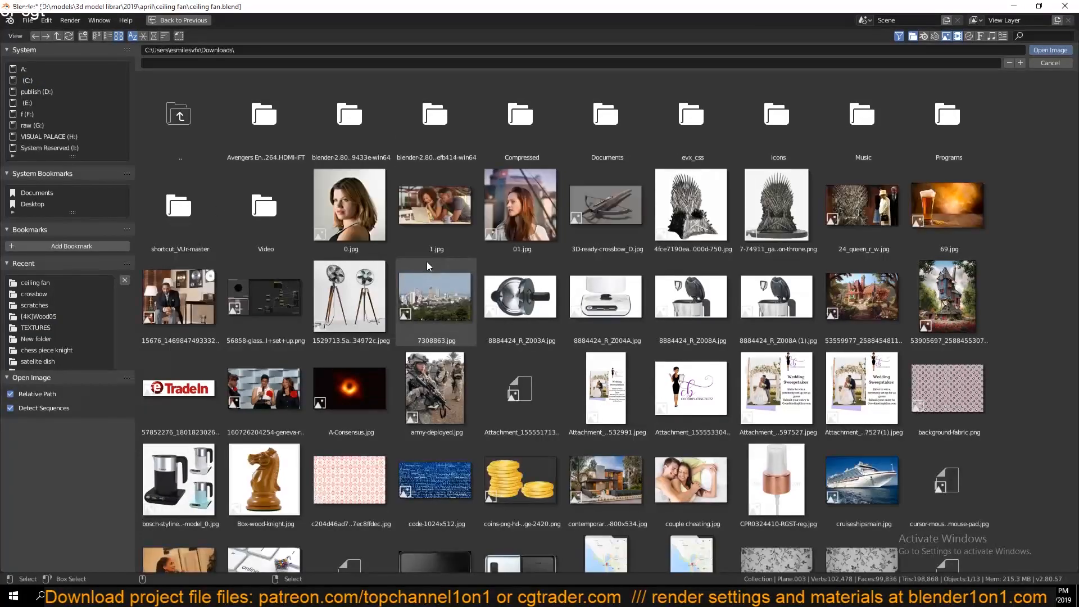
scroll(427, 261, down, 10)
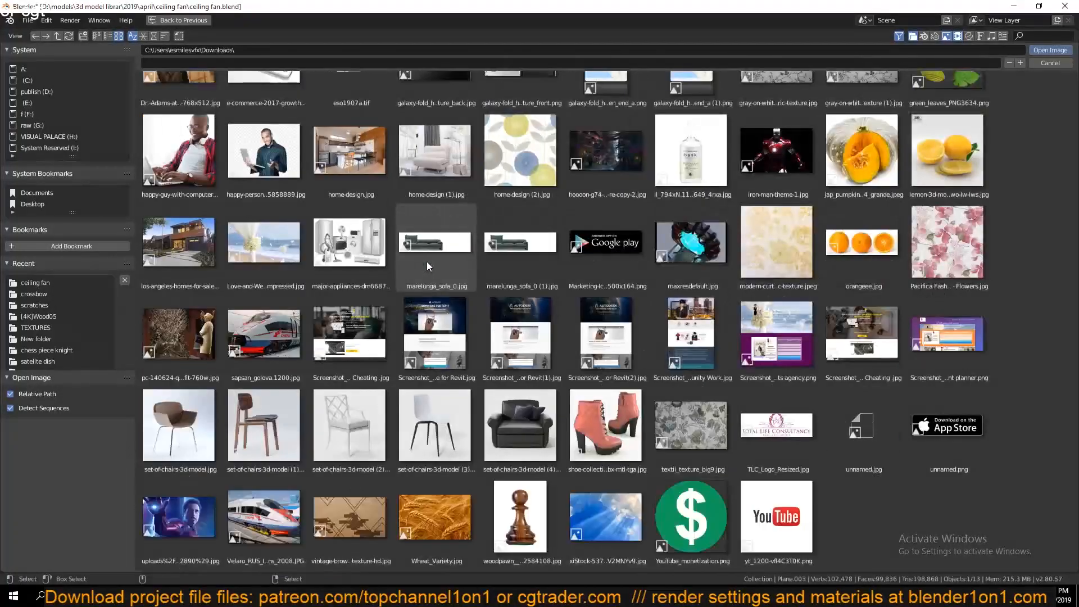
scroll(427, 261, up, 5)
scroll(427, 262, up, 5)
click(154, 36)
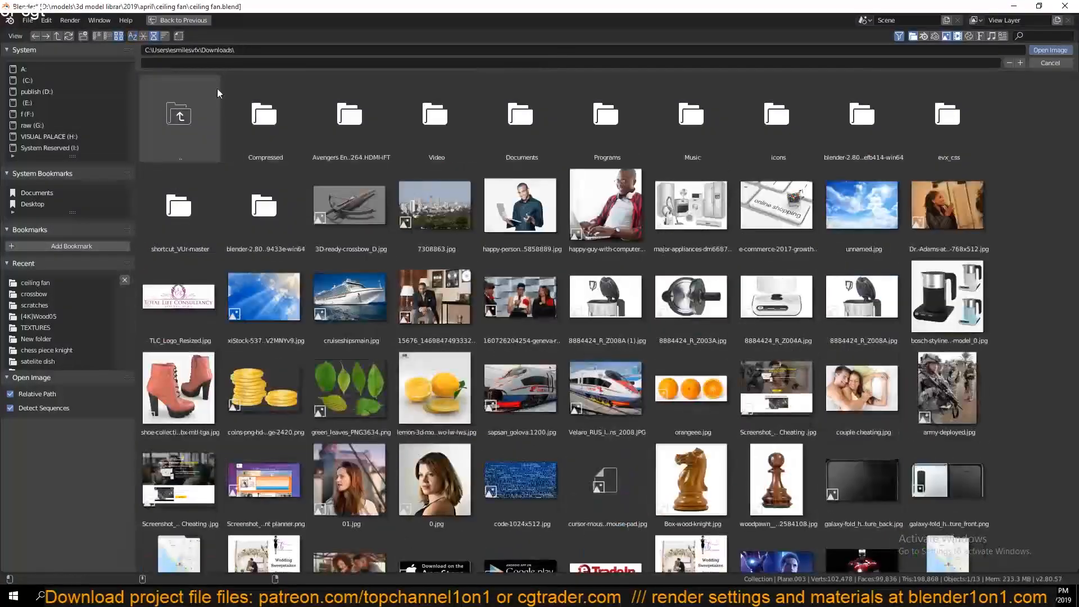
scroll(489, 239, down, 5)
scroll(488, 235, up, 3)
scroll(489, 235, down, 9)
click(1049, 63)
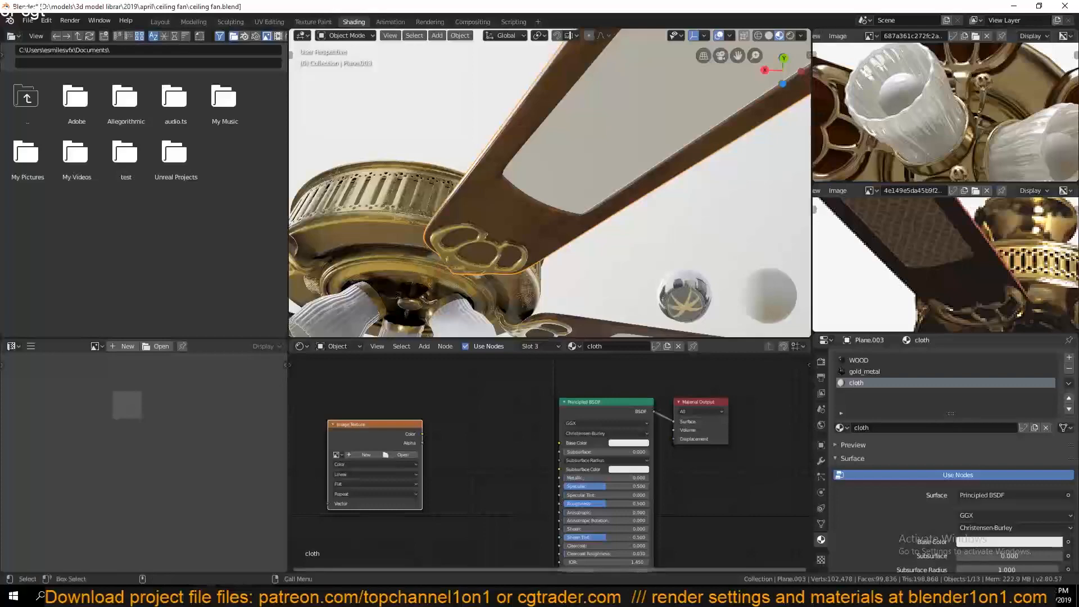
Bring fence-1097655_960_720.png from the new textures folder into the cloth material as an image node, move the empty Image Texture node aside, and save.
click(234, 596)
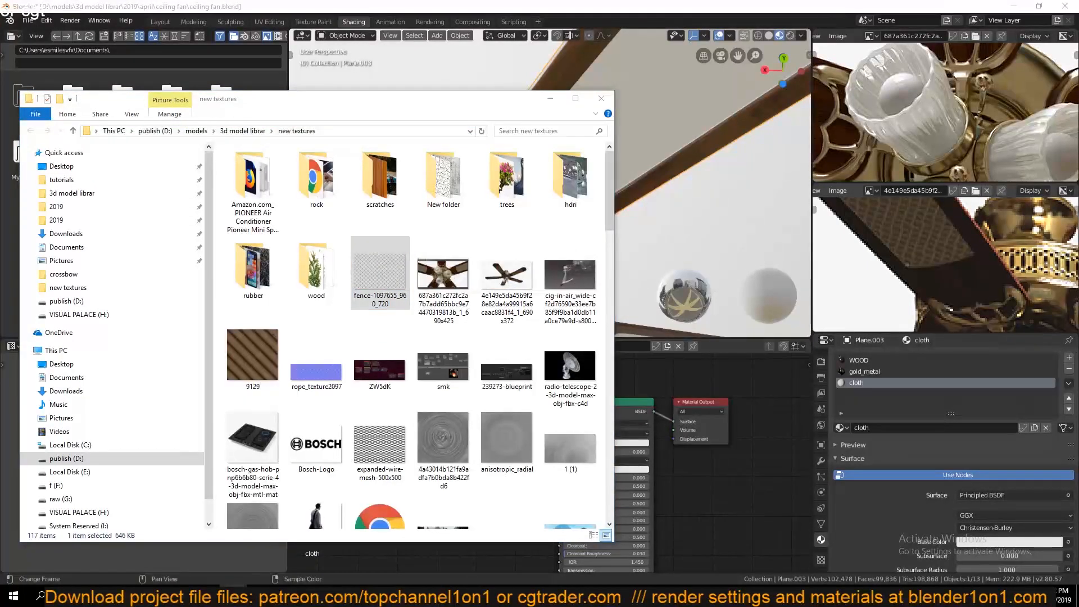
drag(380, 273, 487, 556)
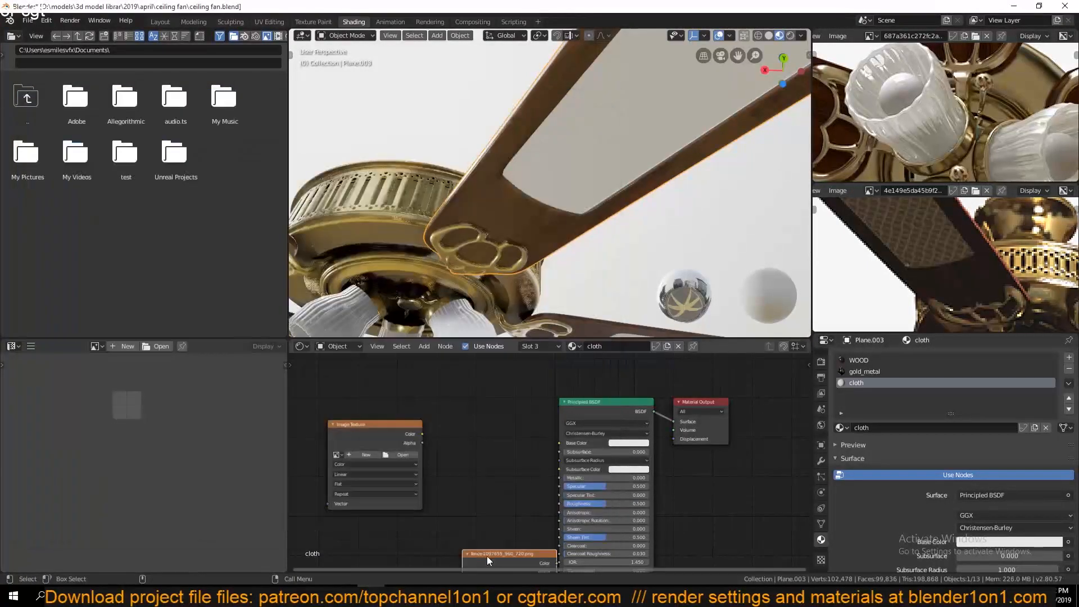
scroll(595, 427, up, 2)
drag(522, 480, 516, 451)
middle_drag(516, 450, 640, 441)
drag(610, 447, 359, 409)
click(471, 422)
drag(471, 423, 497, 511)
key(ctrl+s)
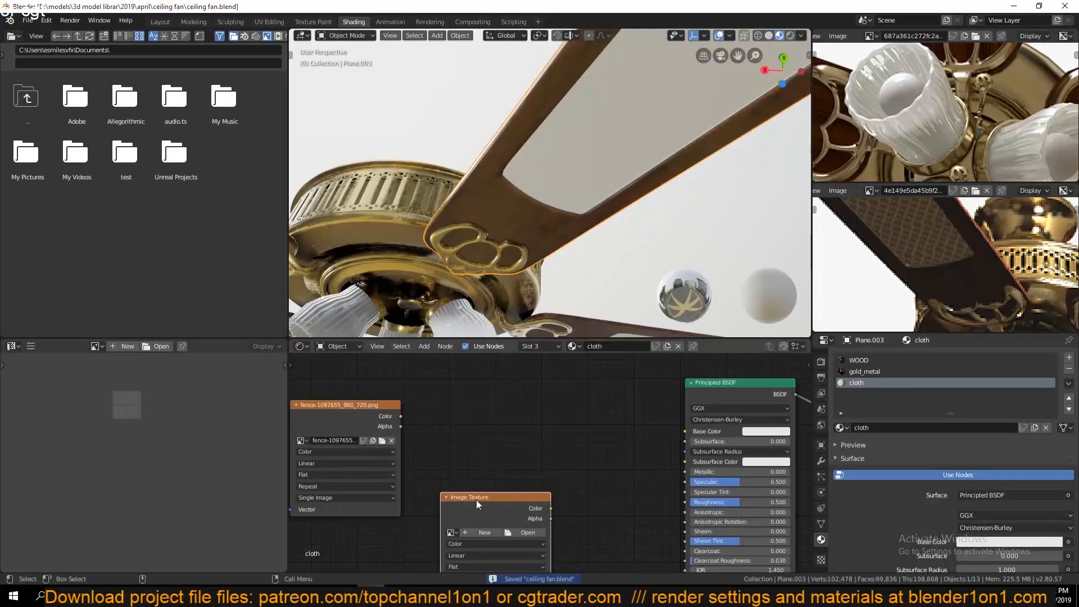
Preview the fence texture on the blade panels, add Texture Coordinate and Mapping nodes with a scale of 9.8 on all axes, and save.
ctrl+shift+click(353, 386)
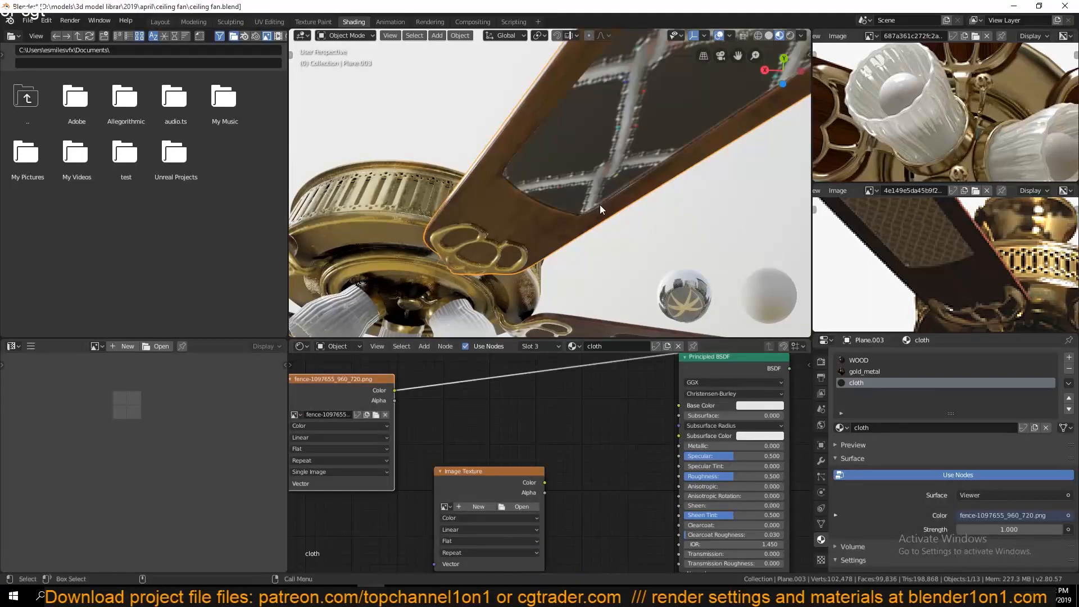
middle_drag(351, 396, 564, 394)
key(ctrl+t)
middle_drag(477, 432, 581, 429)
drag(560, 420, 610, 438)
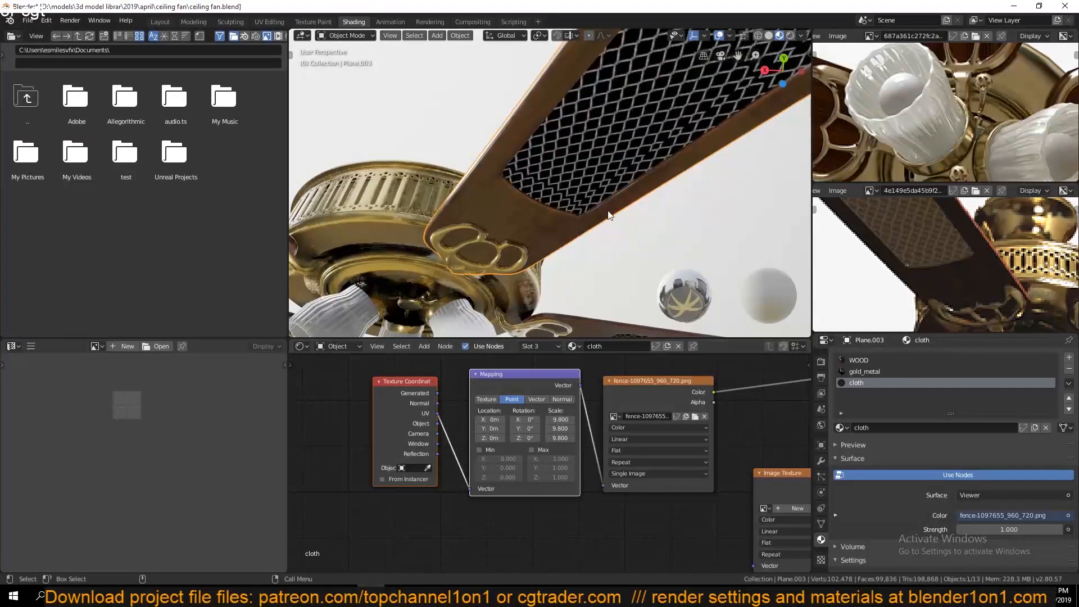
scroll(610, 214, down, 5)
key(ctrl+s)
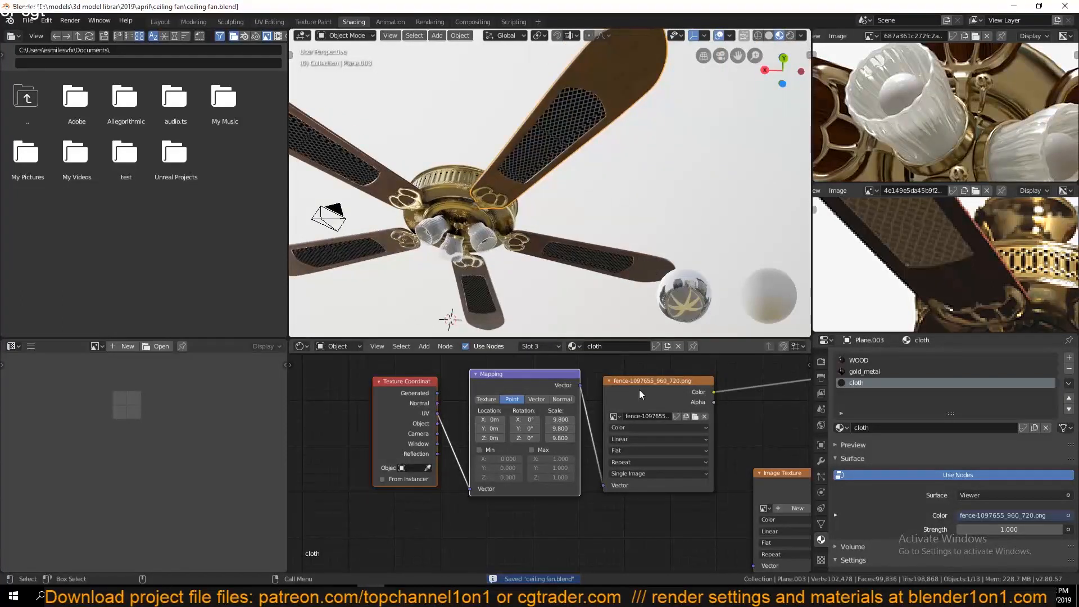
Replace the cloth material in the blade's third slot with the WOOD material and save the file.
click(842, 429)
click(855, 510)
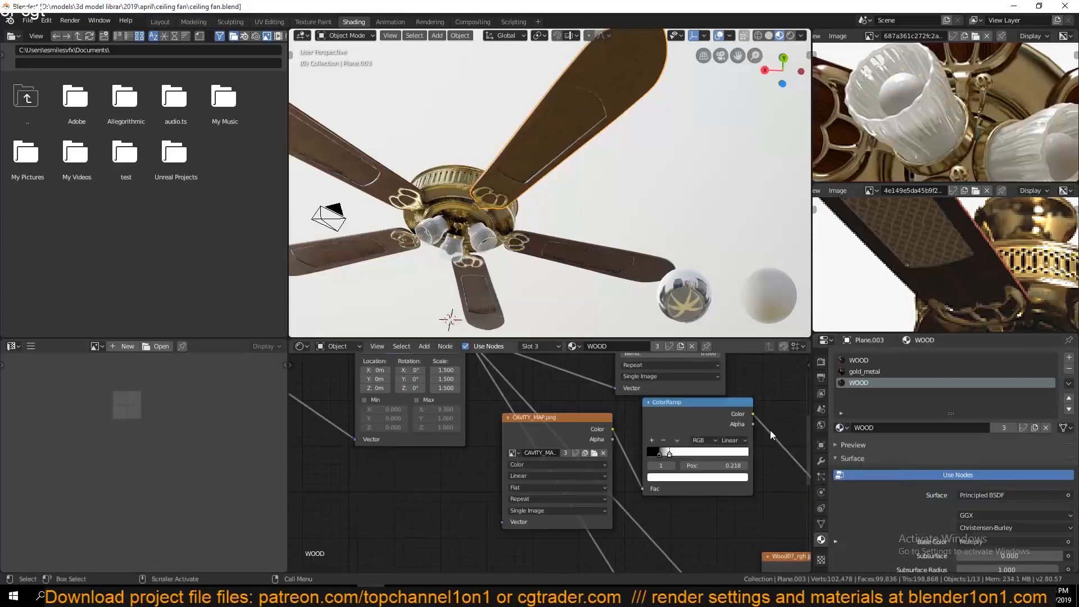
scroll(656, 481, down, 1)
middle_drag(656, 482, 395, 517)
scroll(542, 459, up, 3)
key(ctrl+s)
Spread out the shading nodes at the output end of the WOOD material and save the file.
middle_drag(541, 460, 422, 436)
drag(505, 443, 678, 512)
mouse_move(563, 445)
mouse_down()
mouse_move(639, 414)
mouse_move(613, 381)
mouse_up()
drag(632, 481, 782, 400)
drag(596, 388, 696, 382)
key(ctrl+s)
Add an Image Texture node above the Multiply node and load fence-1097655_960_720.png into it.
middle_drag(552, 405, 548, 487)
key(shift+a)
click(580, 329)
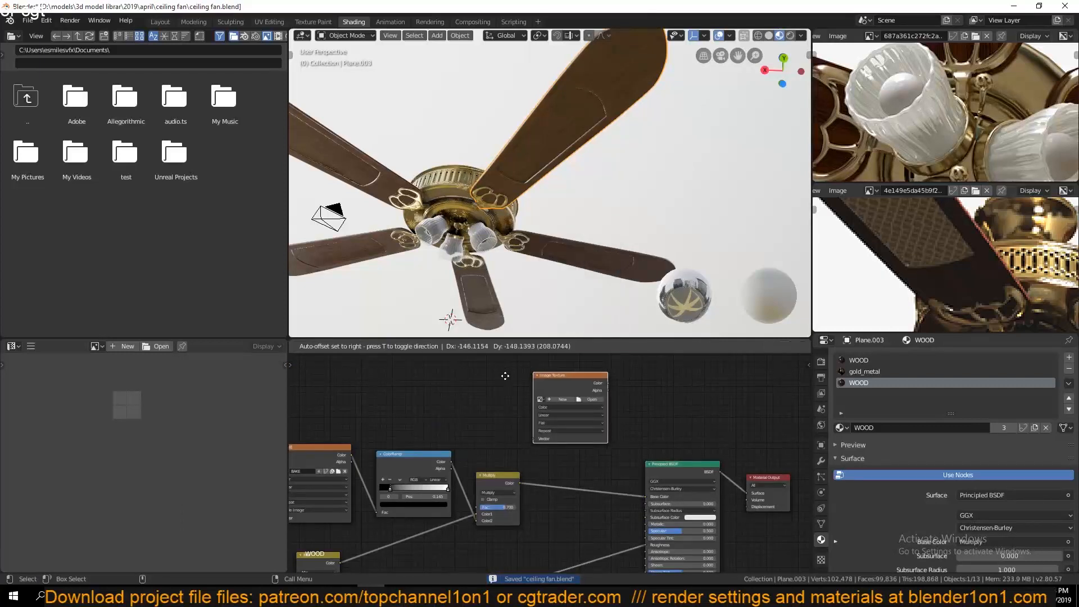
click(579, 410)
scroll(578, 413, up, 4)
click(453, 419)
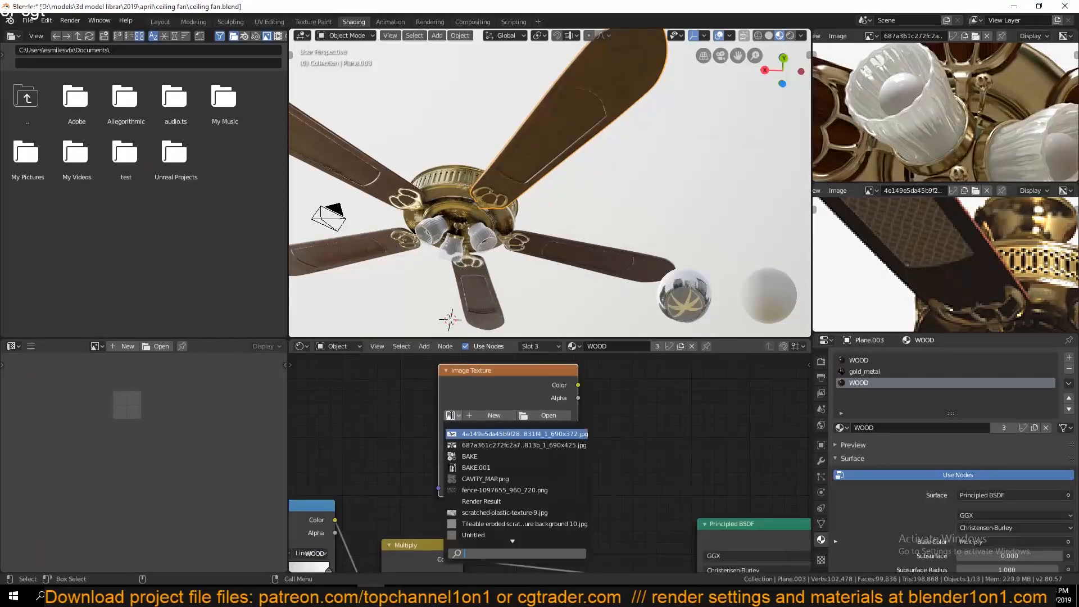
click(506, 416)
middle_drag(597, 440, 571, 437)
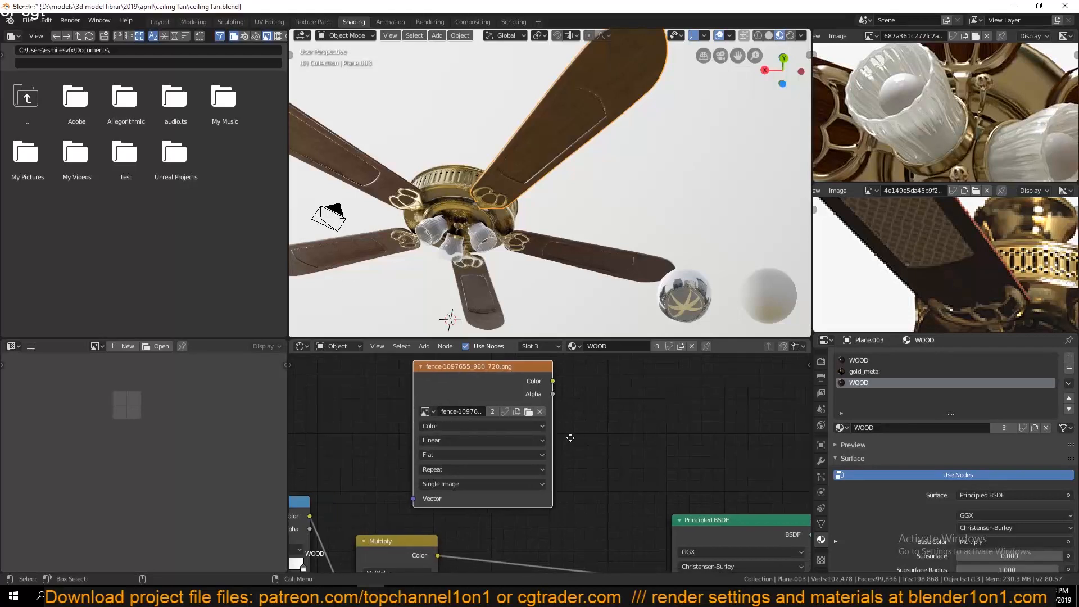
drag(489, 369, 429, 376)
mouse_move(578, 432)
middle_down()
mouse_move(578, 398)
mouse_move(585, 426)
middle_up()
scroll(583, 427, down, 1)
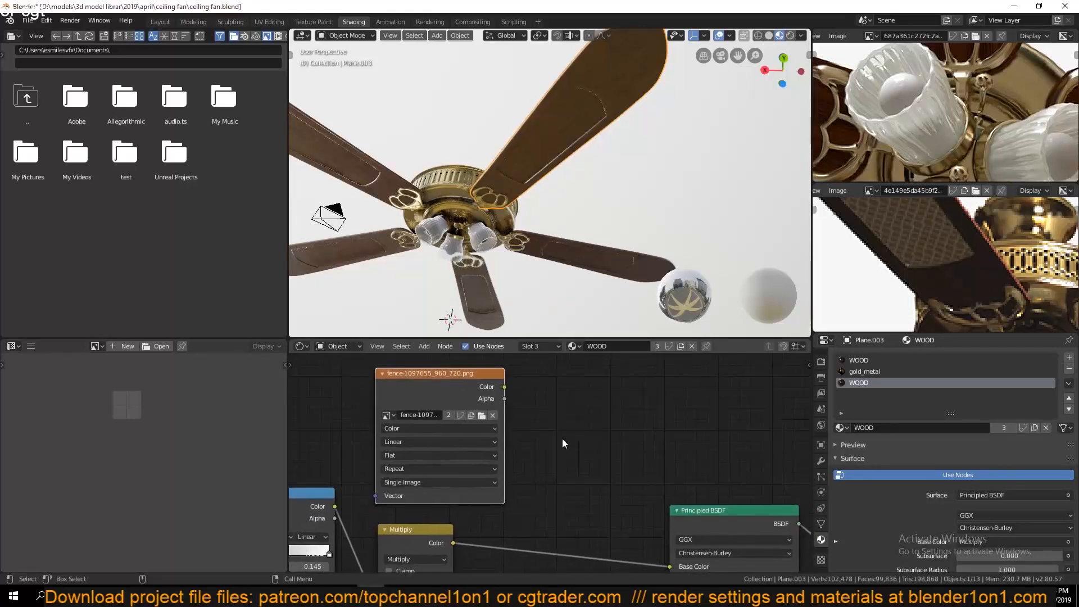
Preview the fence texture, add a MixRGB node, and link the fence alpha to the node's first color input.
ctrl+shift+click(484, 393)
ctrl+shift+click(484, 392)
key(shift+a)
mouse_move(562, 440)
click(652, 505)
click(591, 378)
middle_drag(581, 423, 653, 400)
scroll(582, 447, down, 3)
middle_drag(546, 458, 619, 493)
drag(587, 412, 448, 382)
drag(717, 413, 662, 417)
middle_drag(662, 443, 534, 407)
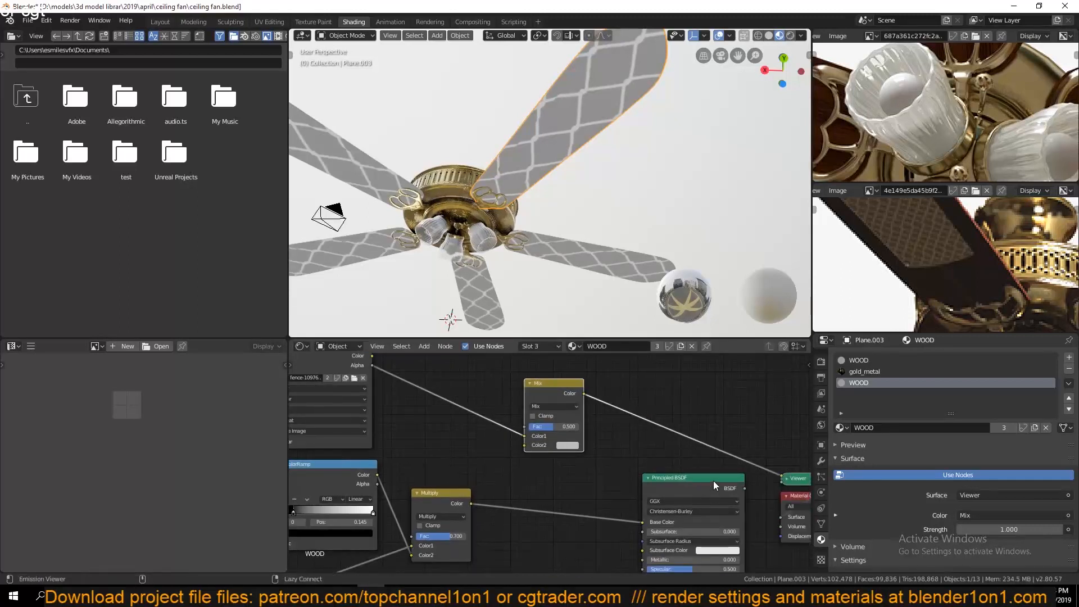
Restore the Principled BSDF output, make the third slot's WOOD material a single-user copy, and preview its Mix node.
ctrl+shift+click(713, 481)
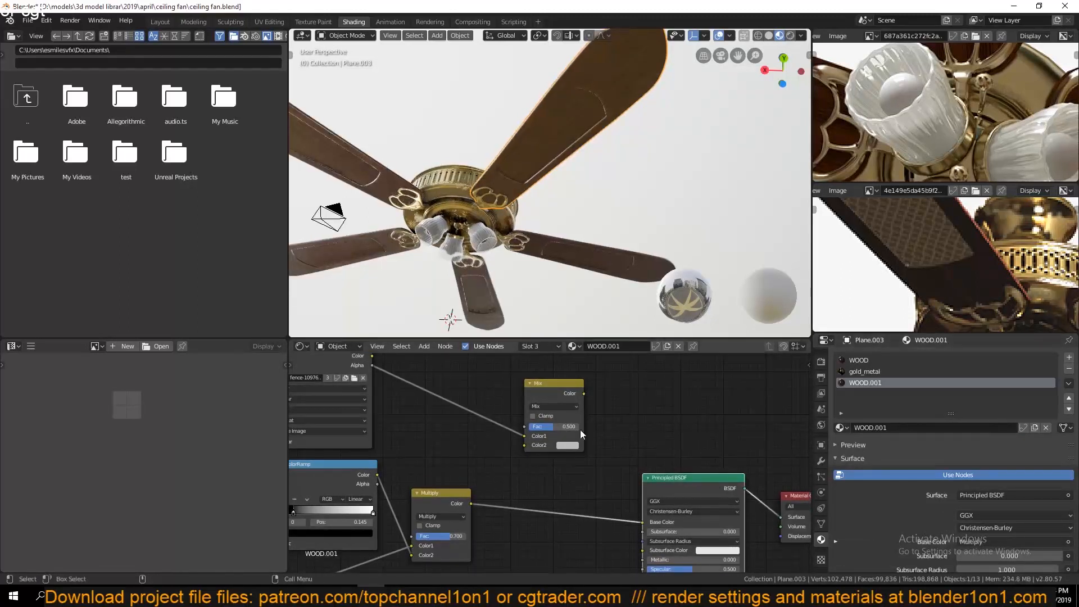
ctrl+shift+click(569, 394)
middle_drag(502, 404, 746, 459)
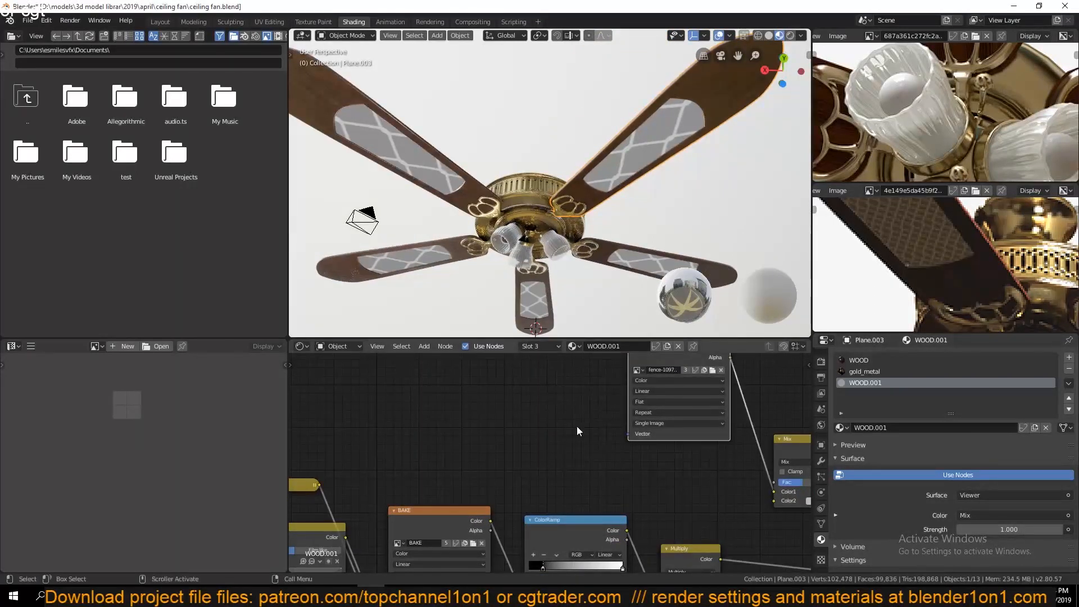
middle_drag(578, 431, 538, 487)
Preview the fence texture in WOOD.001, add Texture Coordinate and Mapping nodes to it, and set the scale to 9.5 on all axes.
ctrl+shift+click(646, 403)
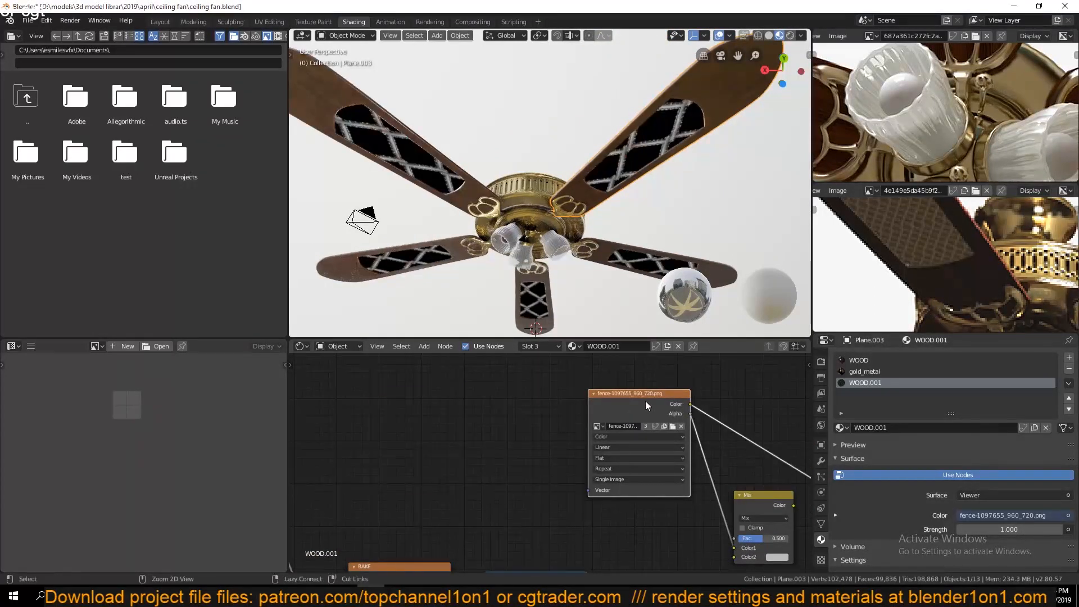
key(ctrl+t)
middle_drag(692, 433, 617, 413)
scroll(495, 441, up, 4)
drag(450, 400, 497, 423)
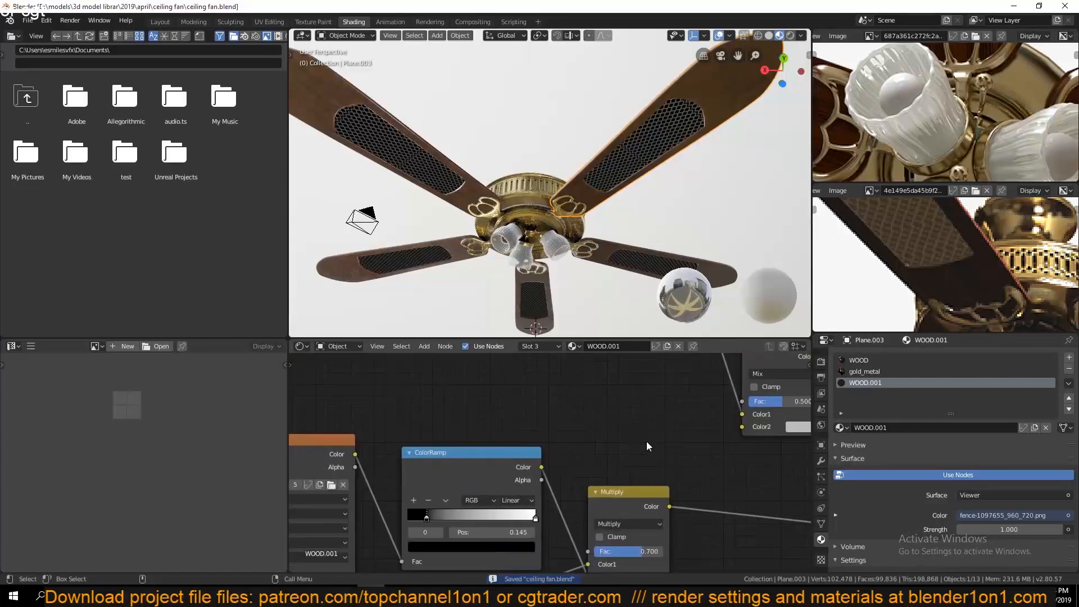
Link the wood color to the Mix node's second color input and rearrange the neighbouring nodes.
scroll(650, 443, down, 3)
middle_drag(659, 448, 677, 393)
drag(663, 429, 761, 436)
drag(421, 554, 669, 400)
middle_drag(711, 434, 628, 489)
drag(652, 486, 695, 455)
drag(586, 392, 691, 363)
middle_drag(694, 383, 692, 481)
drag(580, 376, 570, 421)
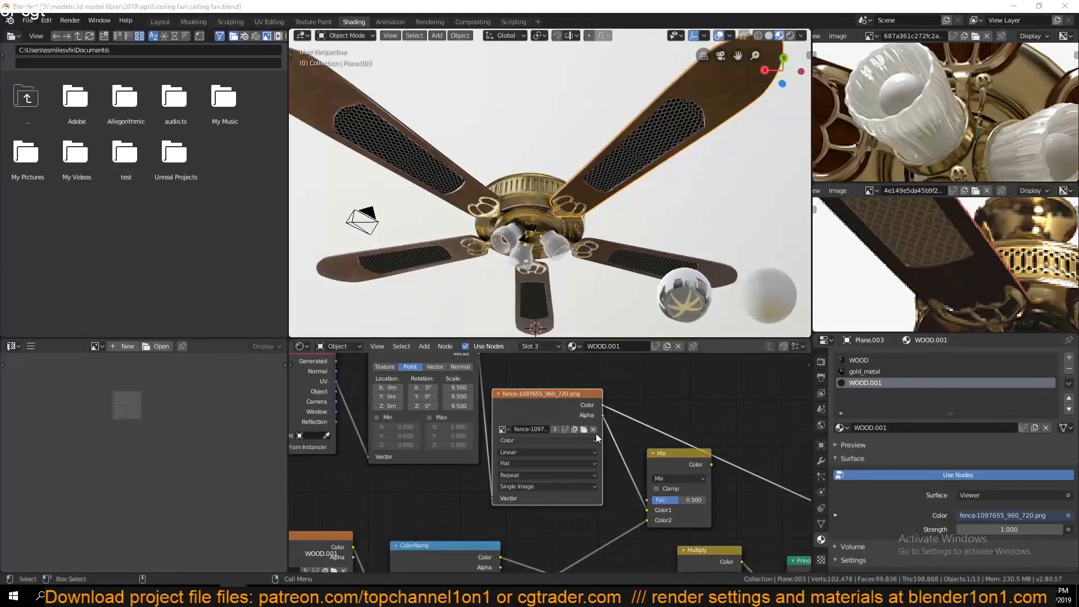
Preview the Mix node, rewire the fence alpha to its factor and the wood color to Color1, and save the file.
ctrl+shift+click(693, 463)
scroll(628, 169, up, 6)
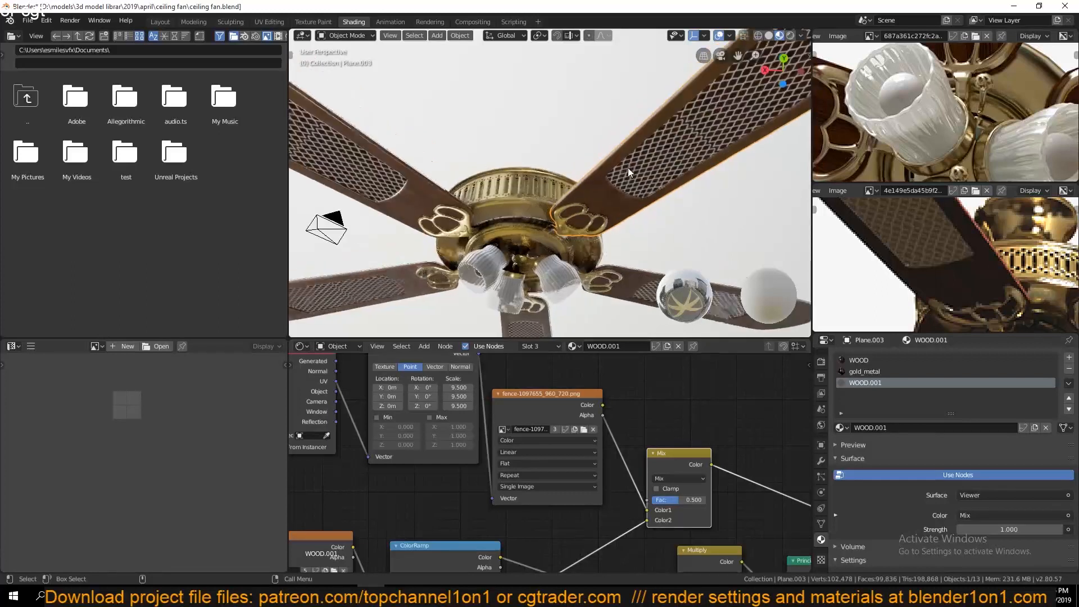
drag(645, 499, 646, 512)
scroll(676, 295, up, 2)
key(ctrl+s)
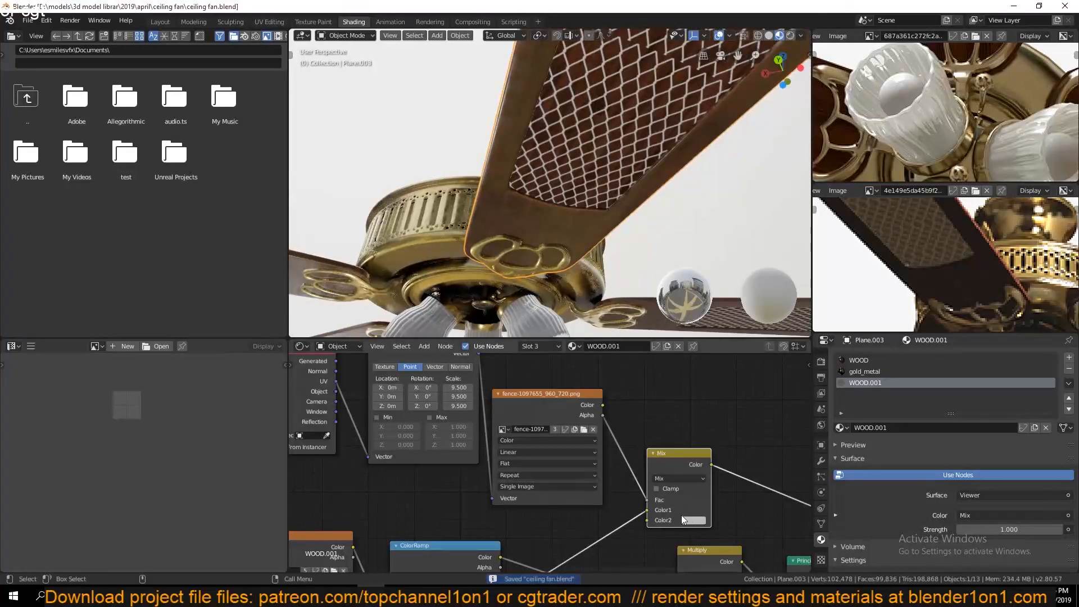
Set the Mix node's Color2 to a bright gold with hue 0.120 and saturation 0.702, and save the file.
click(693, 520)
click(703, 439)
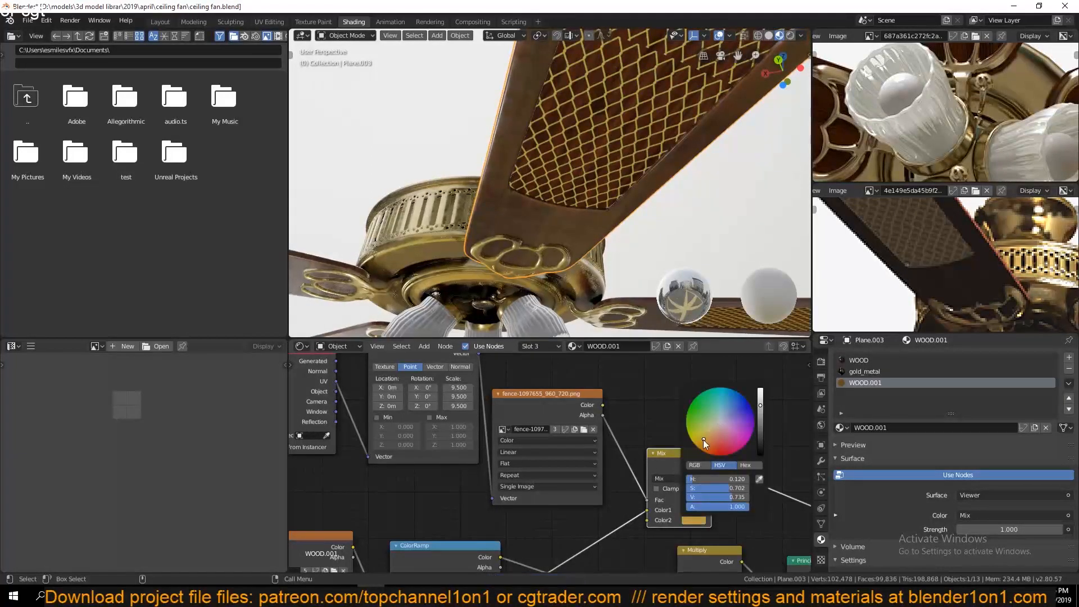
drag(761, 395, 760, 389)
key(ctrl+s)
Route the Mix node's color through the Multiply node's Color1 input, restore the Principled BSDF output, and save the file.
scroll(781, 484, down, 5)
middle_drag(792, 488, 582, 409)
drag(615, 488, 692, 405)
middle_drag(692, 405, 692, 444)
scroll(537, 424, up, 3)
middle_drag(531, 449, 574, 417)
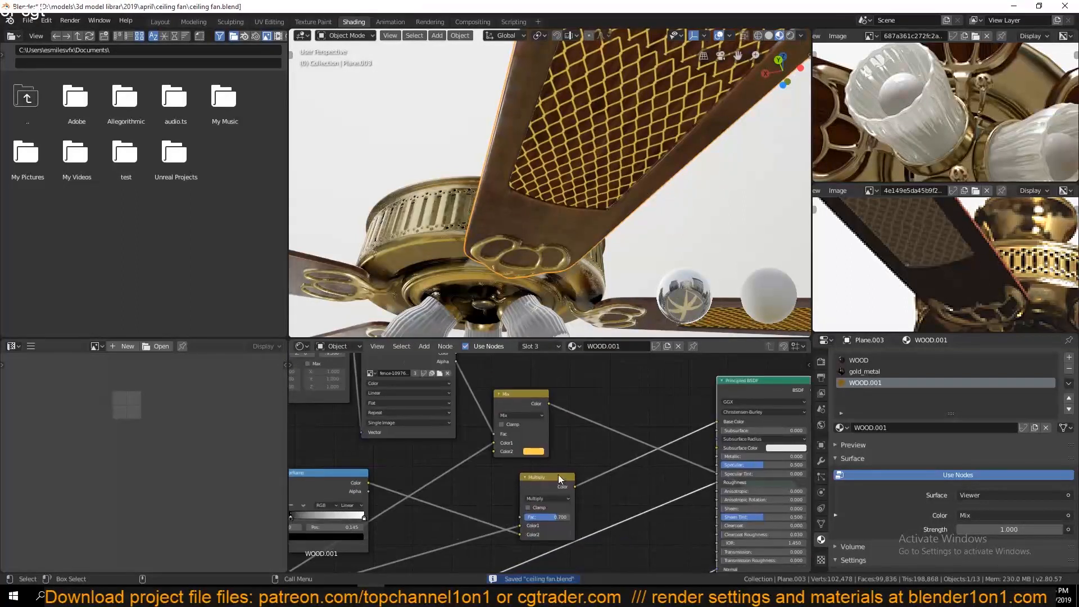
drag(558, 476, 625, 444)
drag(550, 406, 555, 415)
drag(583, 502, 574, 483)
drag(552, 403, 587, 494)
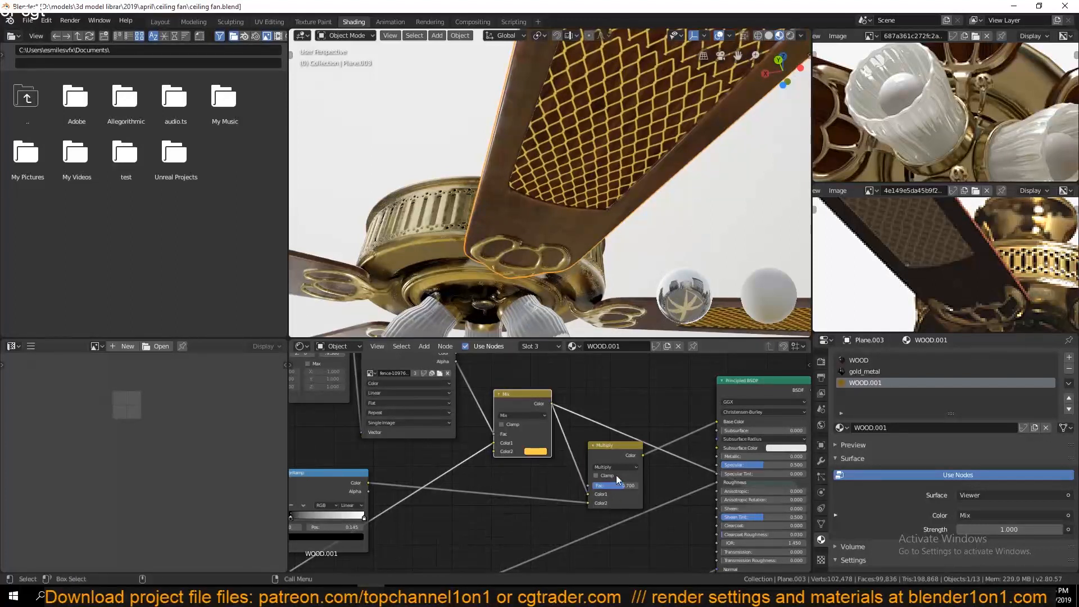
ctrl+shift+click(750, 384)
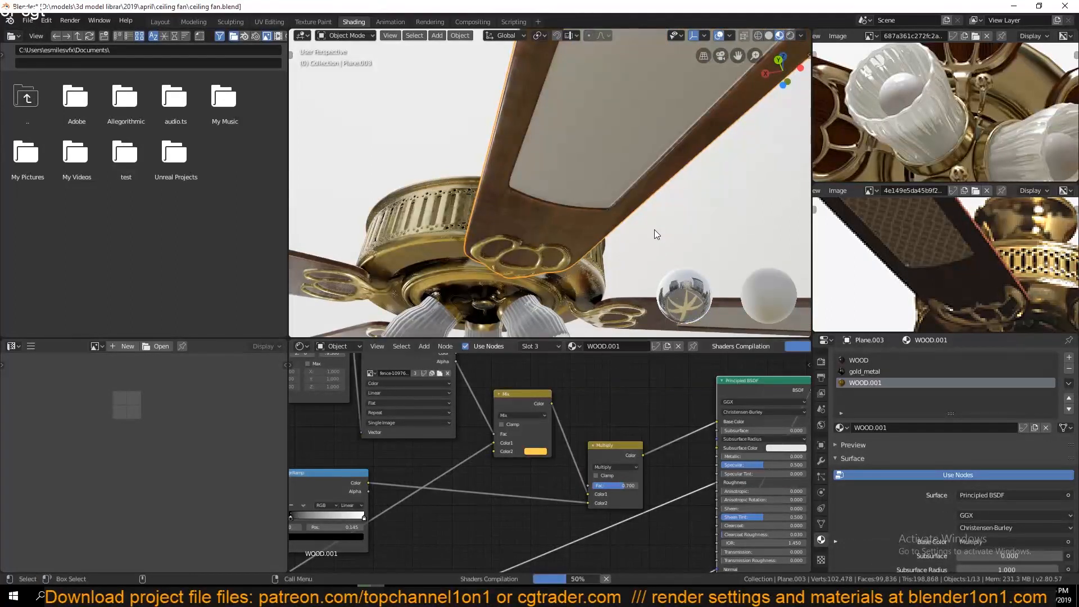
key(ctrl+s)
Link the fence texture's alpha to the Principled BSDF's Metallic input, check the panel up close, and save the file.
scroll(518, 464, down, 2)
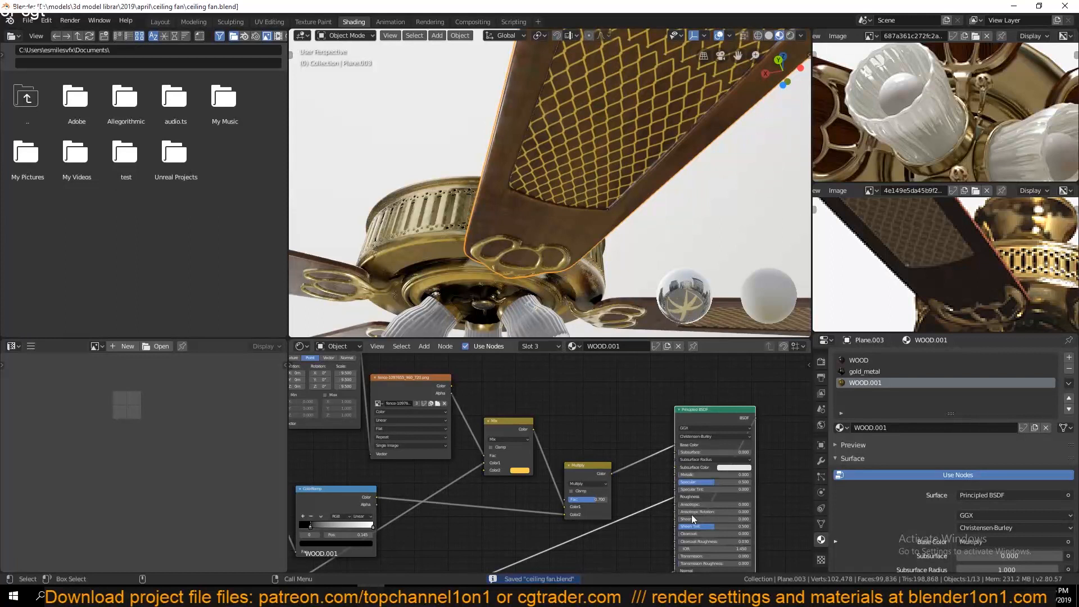
scroll(693, 518, up, 1)
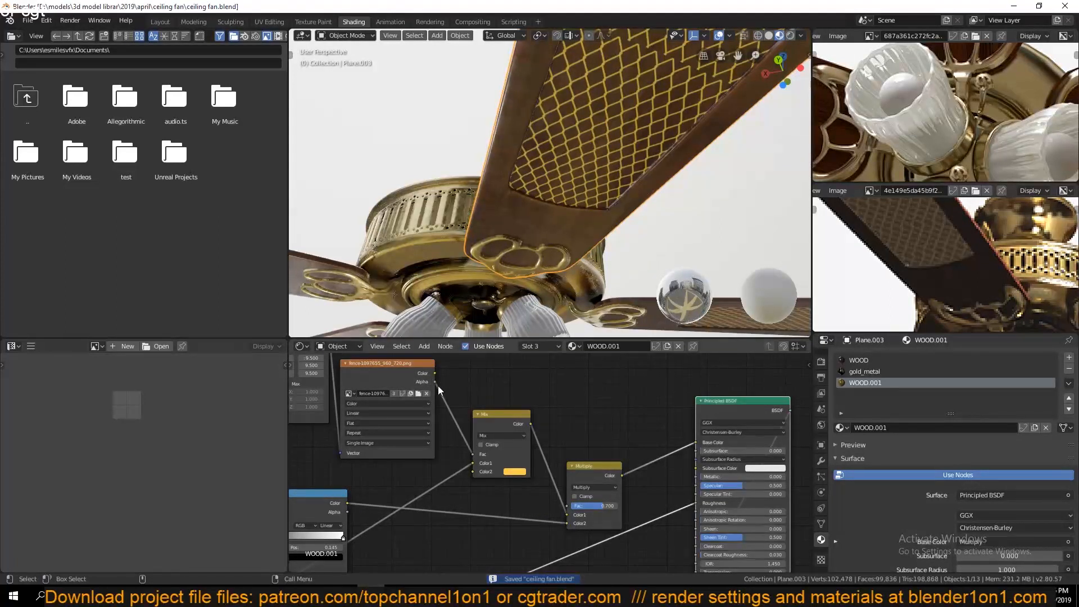
drag(681, 481, 697, 477)
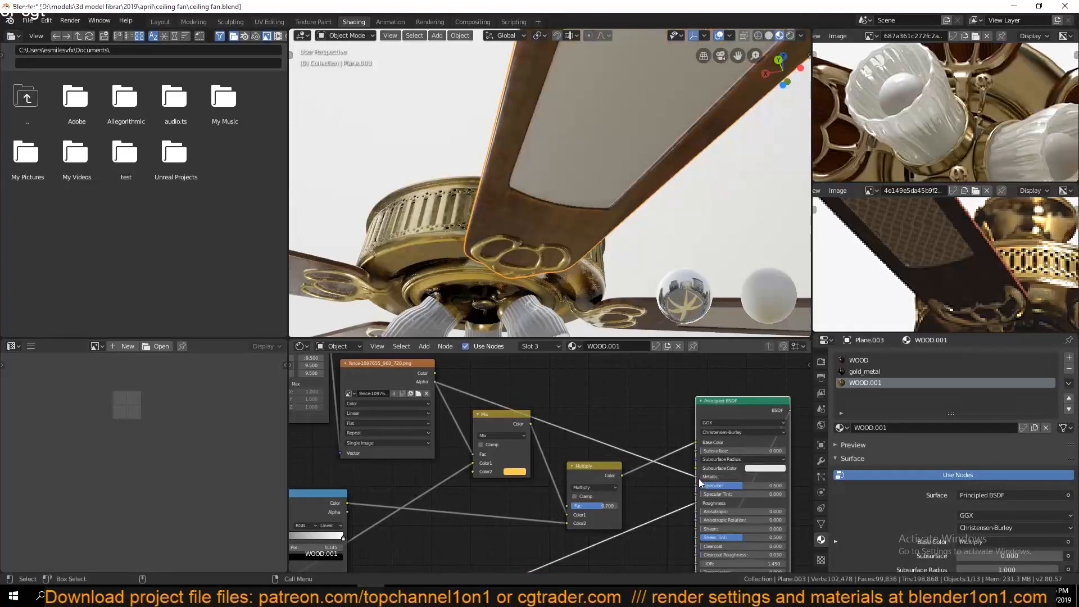
mouse_move(540, 245)
middle_down()
mouse_move(535, 272)
mouse_move(529, 262)
middle_up()
key(ctrl+s)
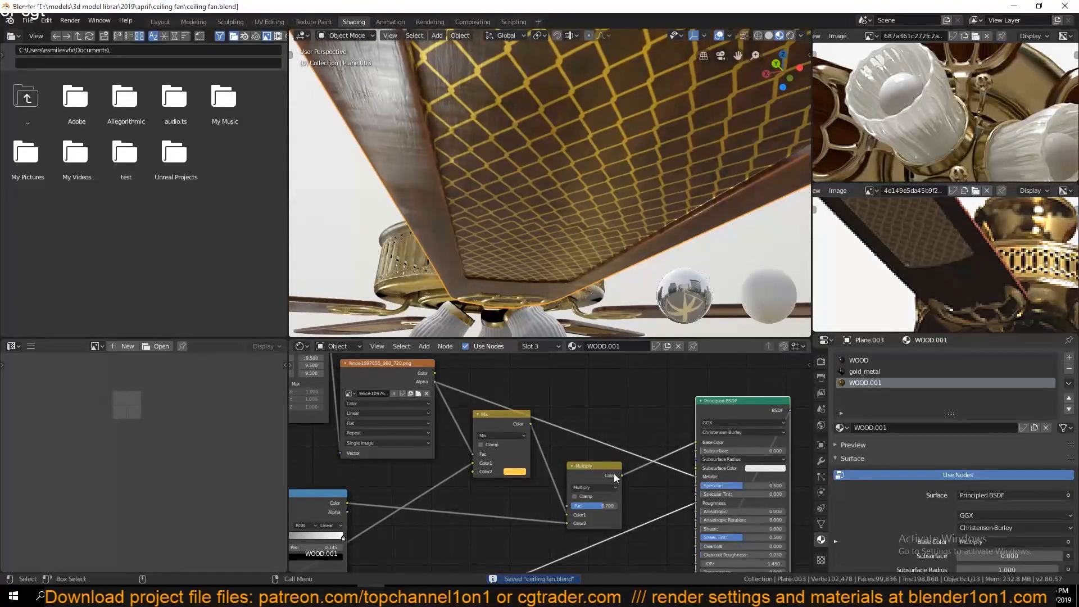
Move the Material Output and Principled BSDF nodes farther from the Multiply node to make room in the node tree.
scroll(615, 478, down, 2)
middle_drag(615, 478, 475, 429)
drag(547, 372, 479, 398)
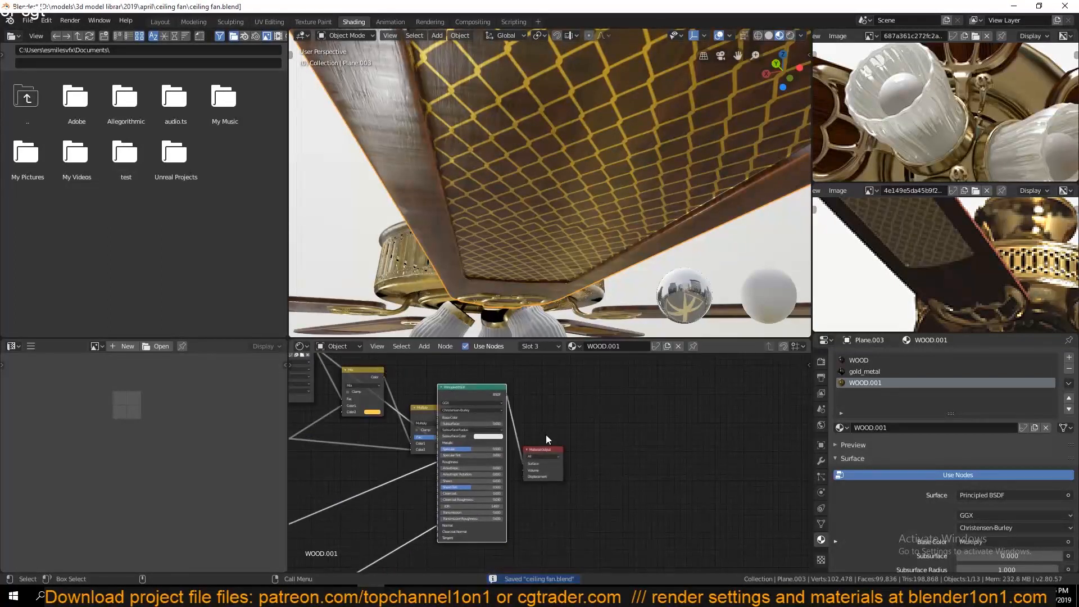
drag(544, 448, 671, 430)
drag(476, 395, 601, 387)
Insert a Bump node on the link between the Normal Map node and the Principled BSDF's Normal input, and save the file.
scroll(388, 472, down, 6)
middle_drag(388, 472, 529, 456)
scroll(528, 454, up, 3)
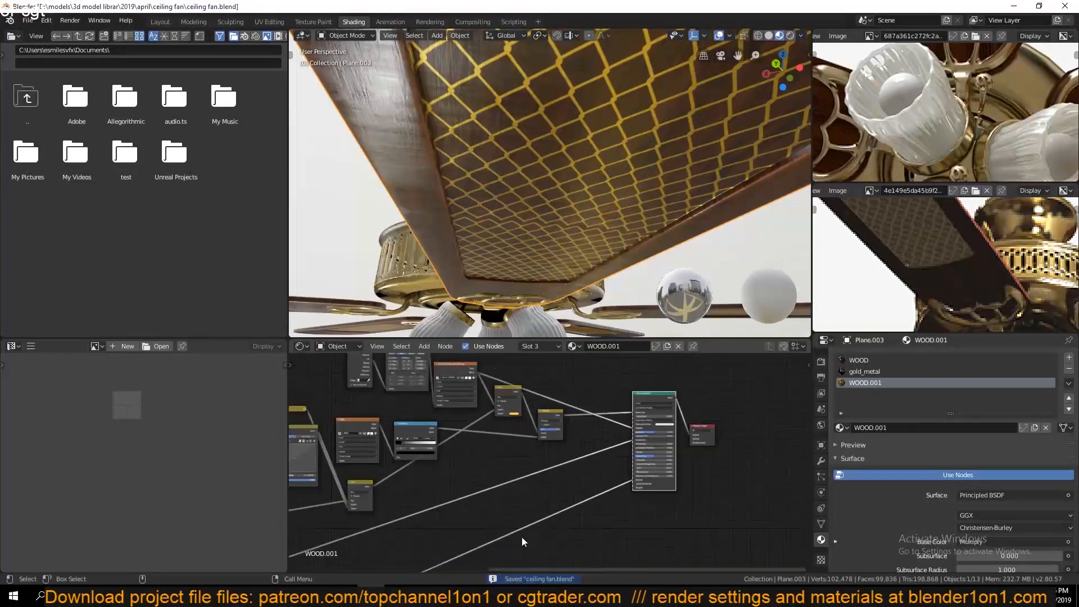
middle_drag(521, 536, 416, 511)
key(shift+a)
mouse_move(515, 493)
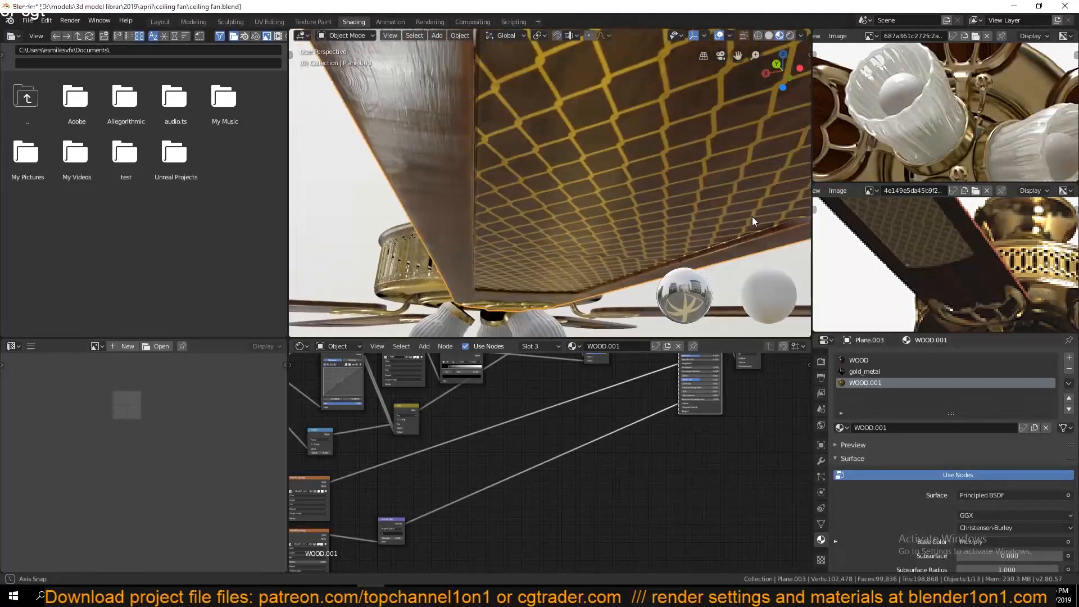
scroll(752, 217, up, 2)
key(ctrl+s)
key(shift+a)
mouse_move(548, 460)
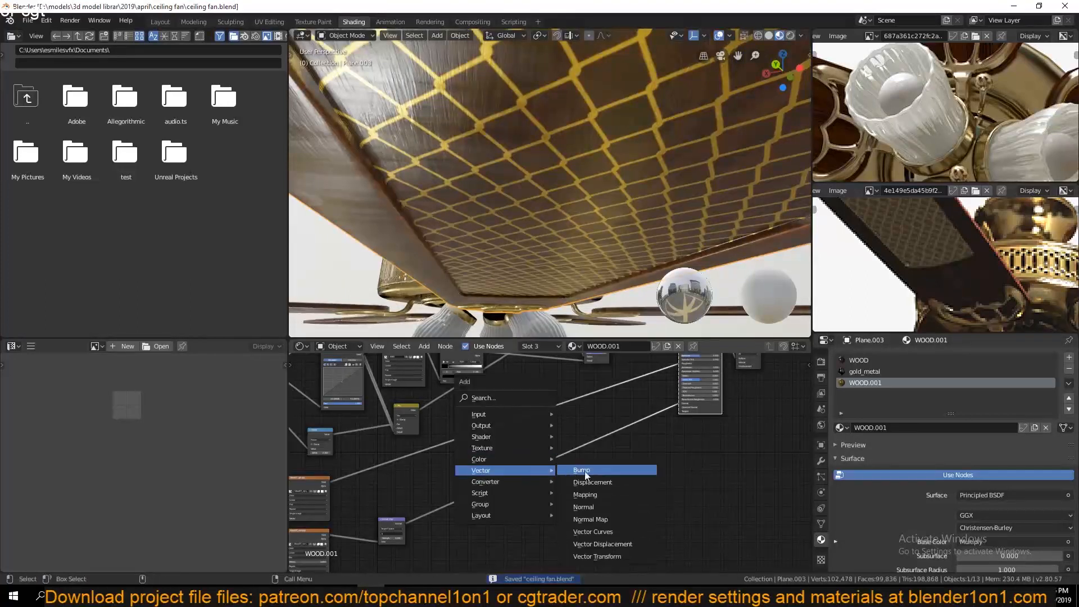
click(585, 472)
click(544, 471)
drag(544, 471, 635, 424)
scroll(629, 436, up, 5)
middle_drag(630, 436, 629, 493)
key(ctrl+s)
Adjust the strength of the Normal Map node that feeds the Bump node.
middle_drag(434, 565, 570, 438)
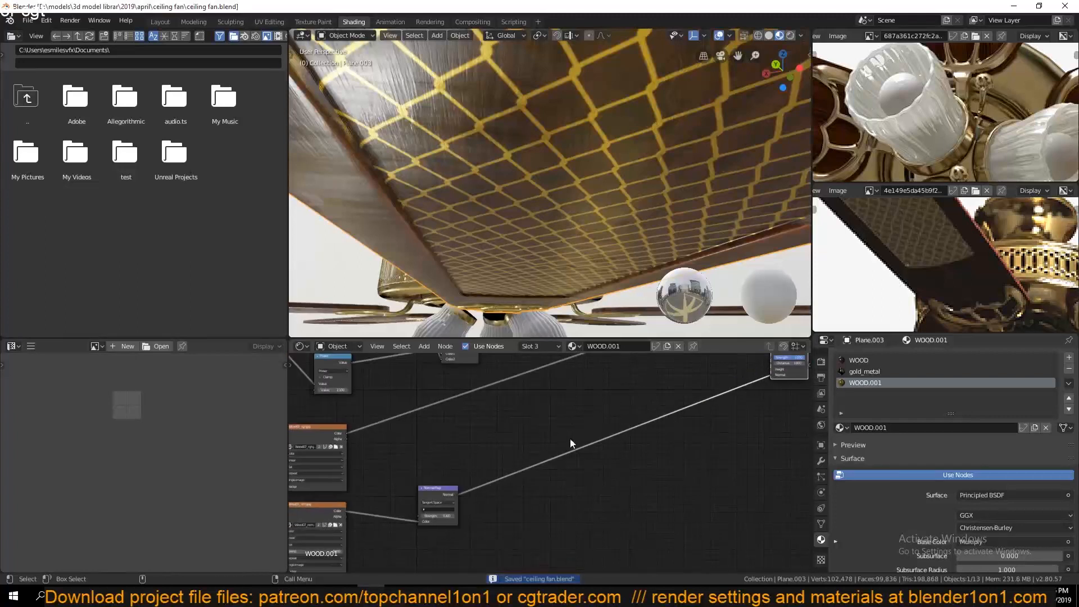
scroll(570, 443, up, 2)
click(380, 548)
text(1.1)
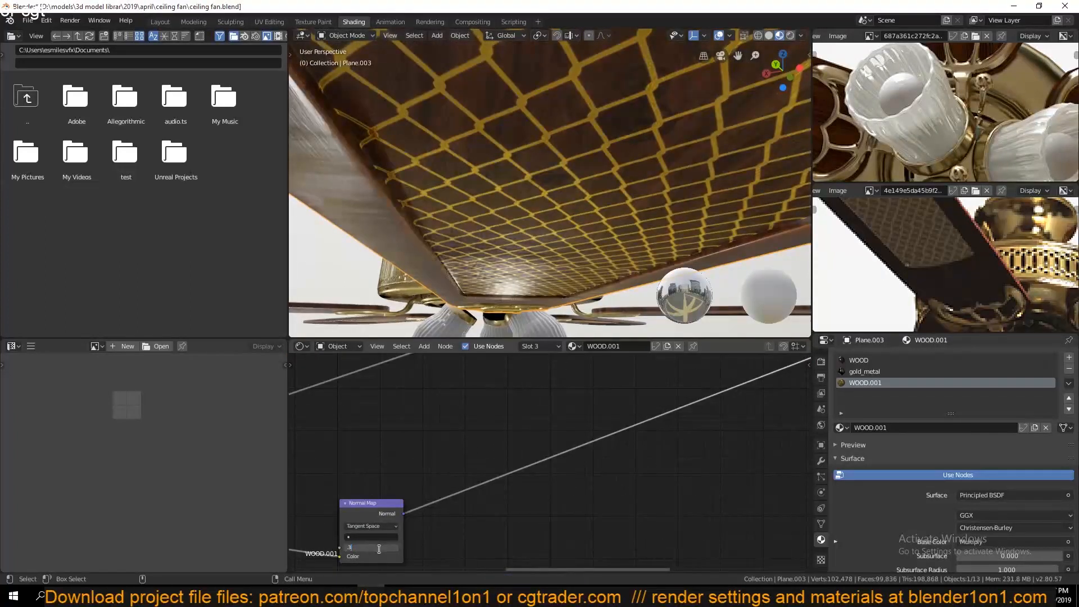
key(Return)
key(Return)
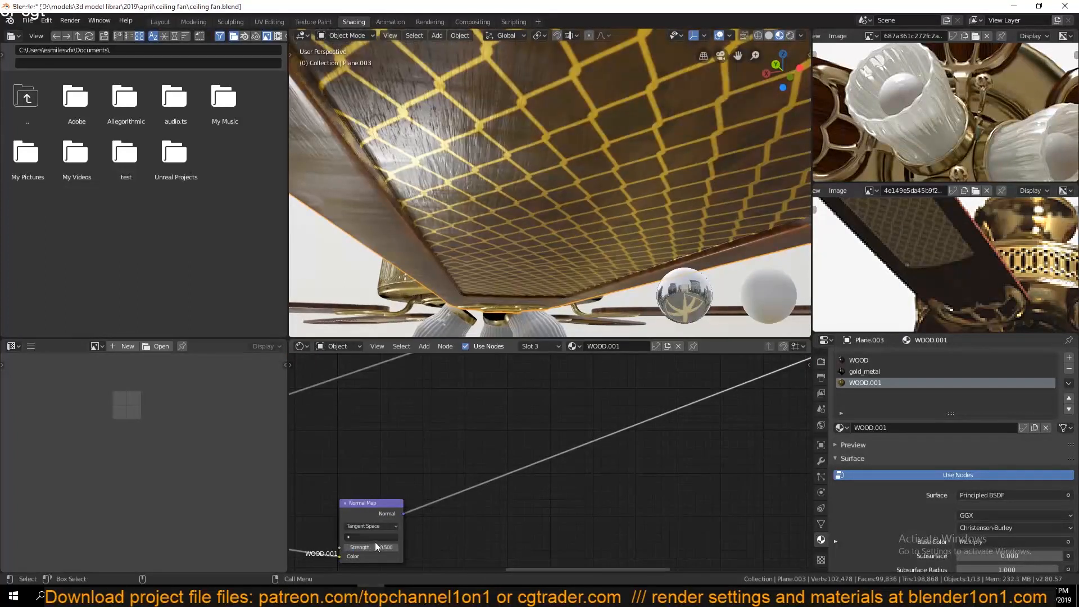
key(Return)
Link the fence texture's alpha output to the Bump node's Height input and save the file.
middle_drag(656, 434, 332, 502)
scroll(570, 426, up, 2)
scroll(562, 430, down, 2)
scroll(462, 417, down, 3)
middle_drag(427, 408, 509, 491)
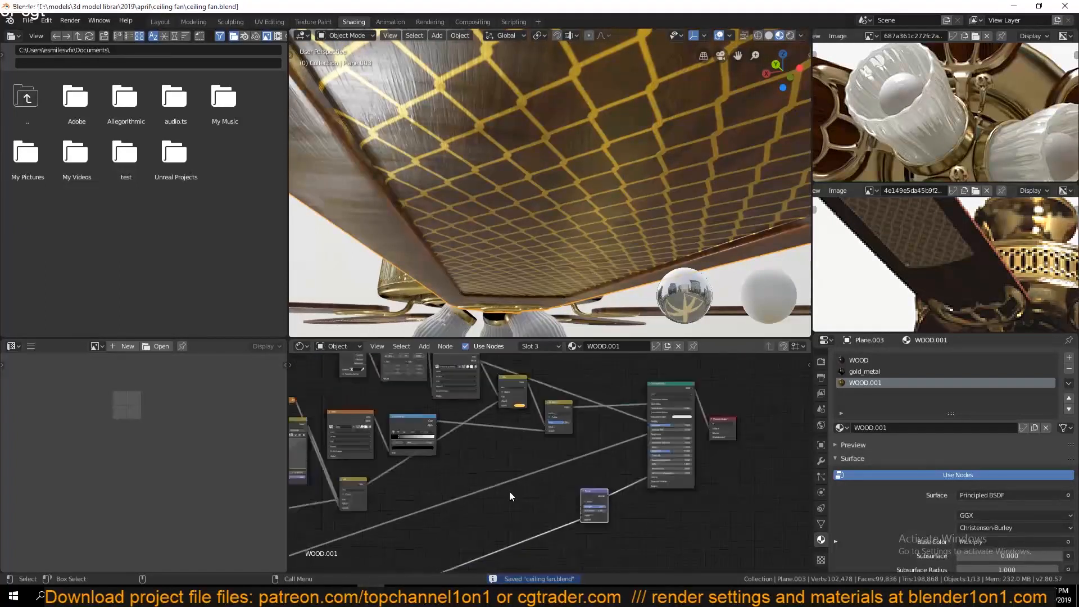
scroll(509, 491, down, 1)
drag(486, 371, 578, 508)
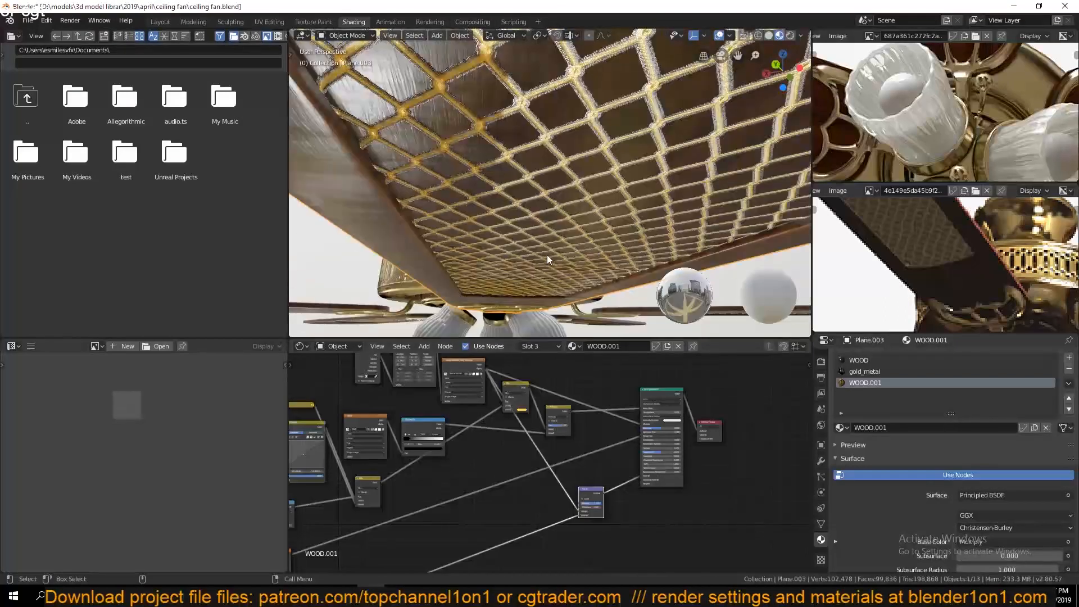
scroll(577, 427, up, 3)
key(ctrl+s)
Add a MixRGB node beside the Bump node, reroute the fence alpha from Height into its Color1 input, and preview its output.
middle_drag(605, 471, 596, 436)
key(shift+a)
mouse_move(590, 437)
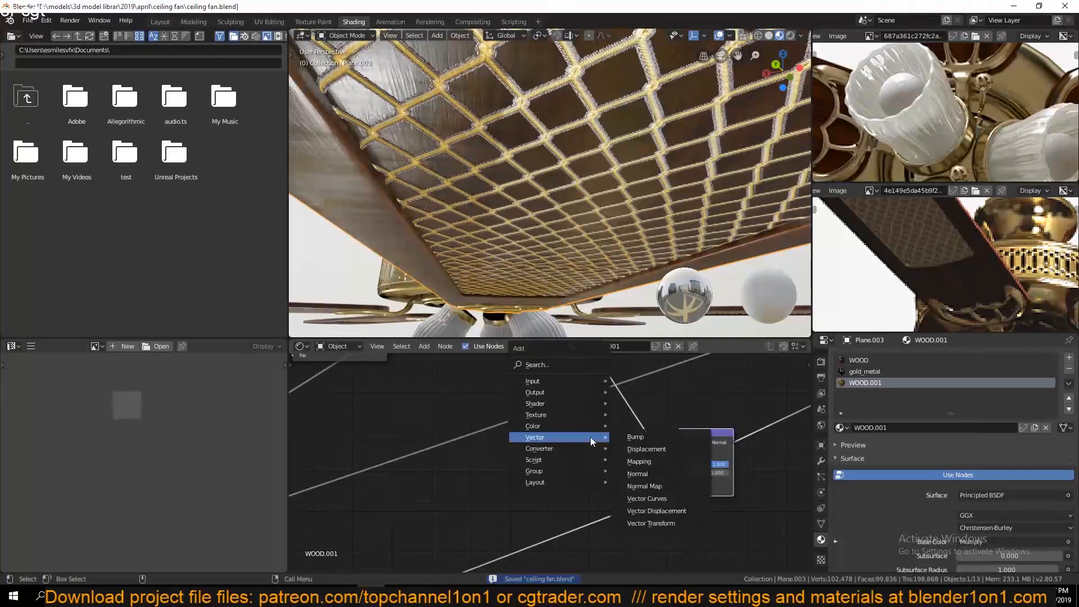
click(639, 489)
click(516, 447)
middle_drag(516, 446, 603, 446)
drag(766, 482, 589, 490)
drag(612, 449, 669, 444)
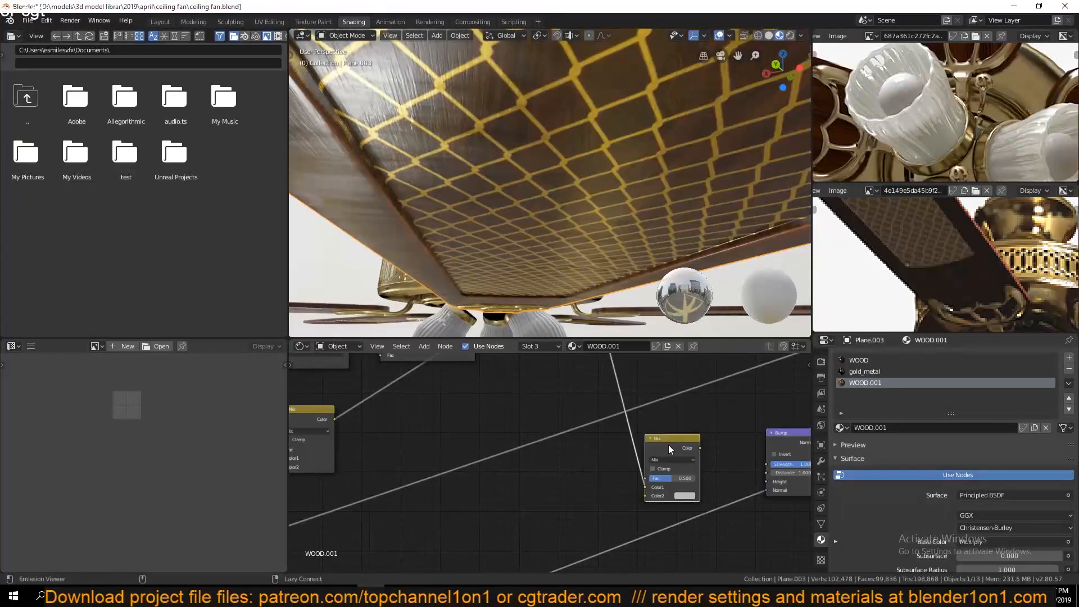
ctrl+shift+click(669, 444)
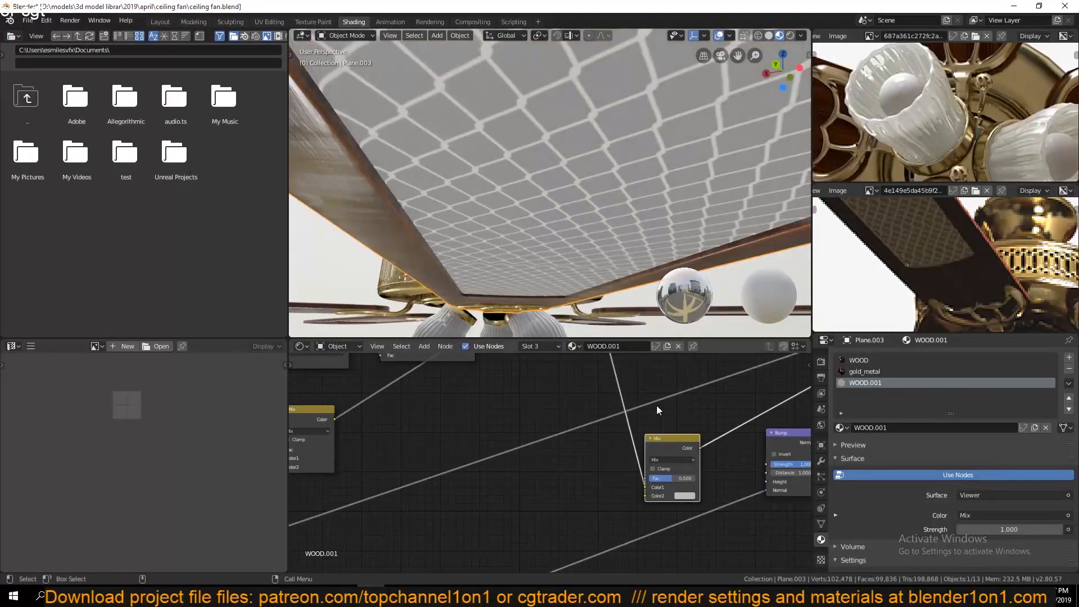
Set the new Mix node's factor to 1, move the alpha link to its Color2 input, and change its blend type to Screen.
click(671, 459)
click(684, 478)
text(1)
key(Return)
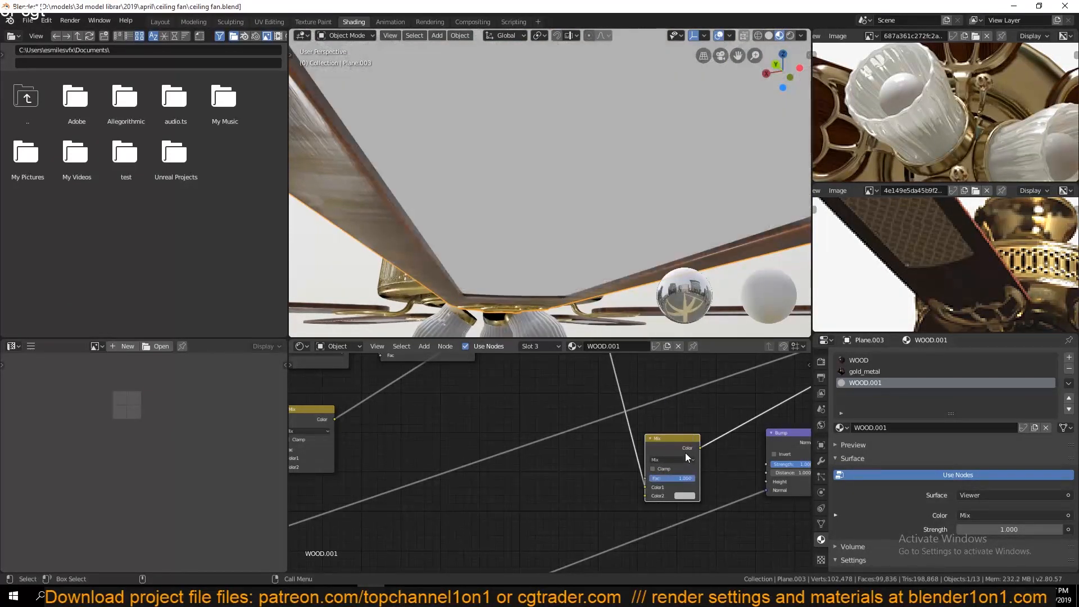
click(676, 461)
drag(641, 487, 646, 496)
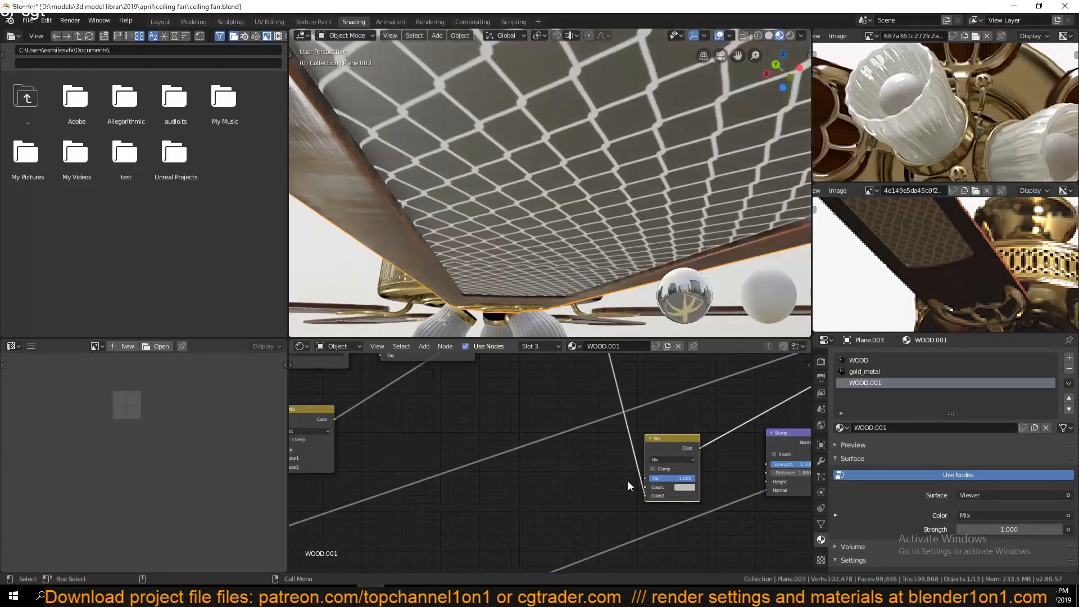
click(688, 460)
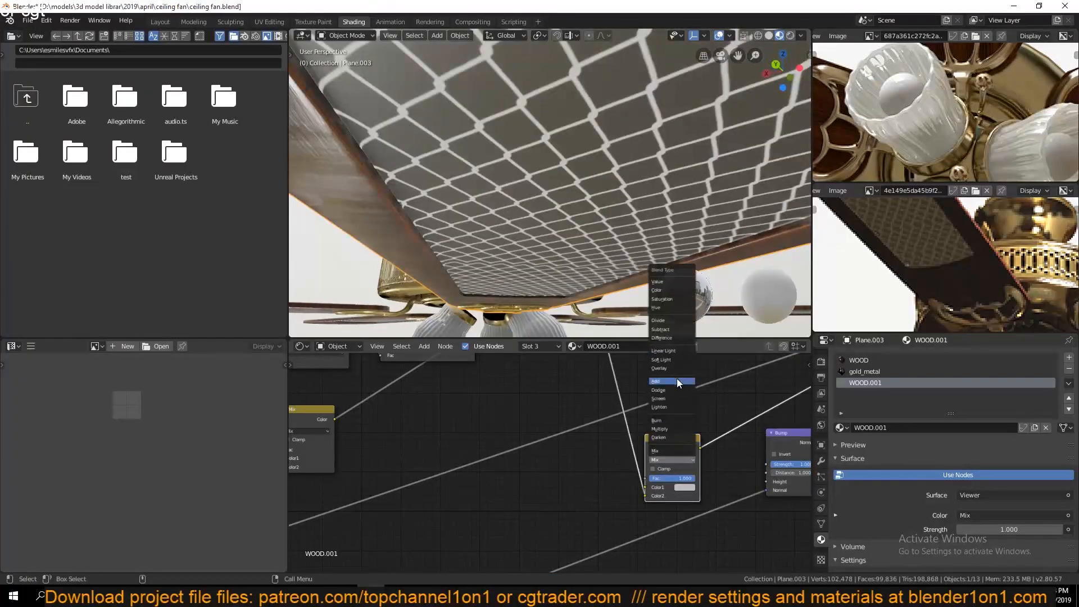
click(668, 398)
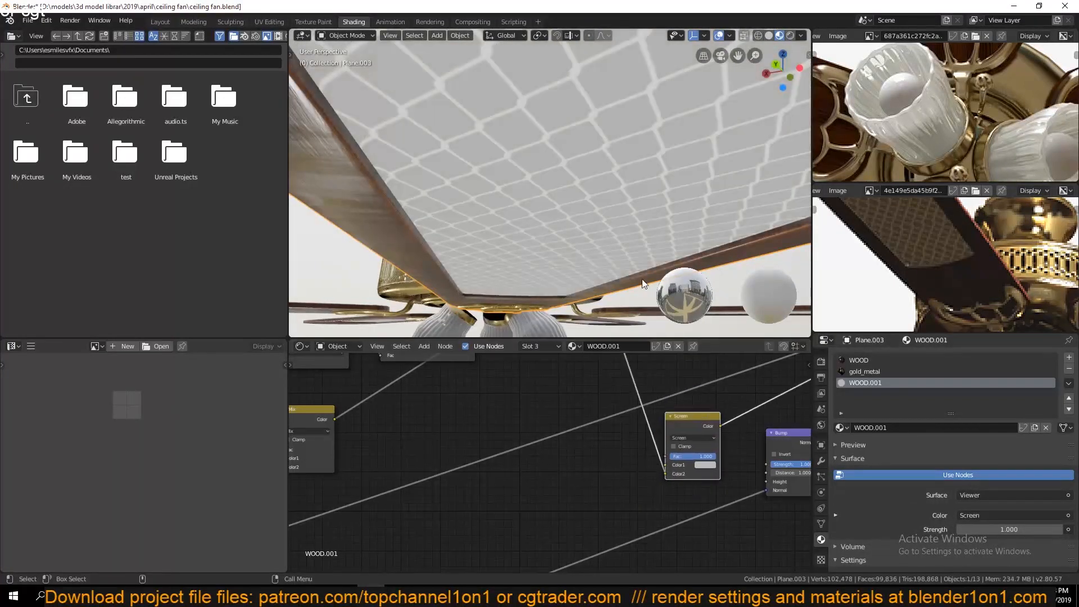
Link the Screen node's color to the Bump node's Height input and restore the Principled BSDF output to the material.
click(703, 464)
mouse_move(762, 355)
mouse_down()
mouse_move(764, 389)
mouse_move(763, 355)
mouse_up()
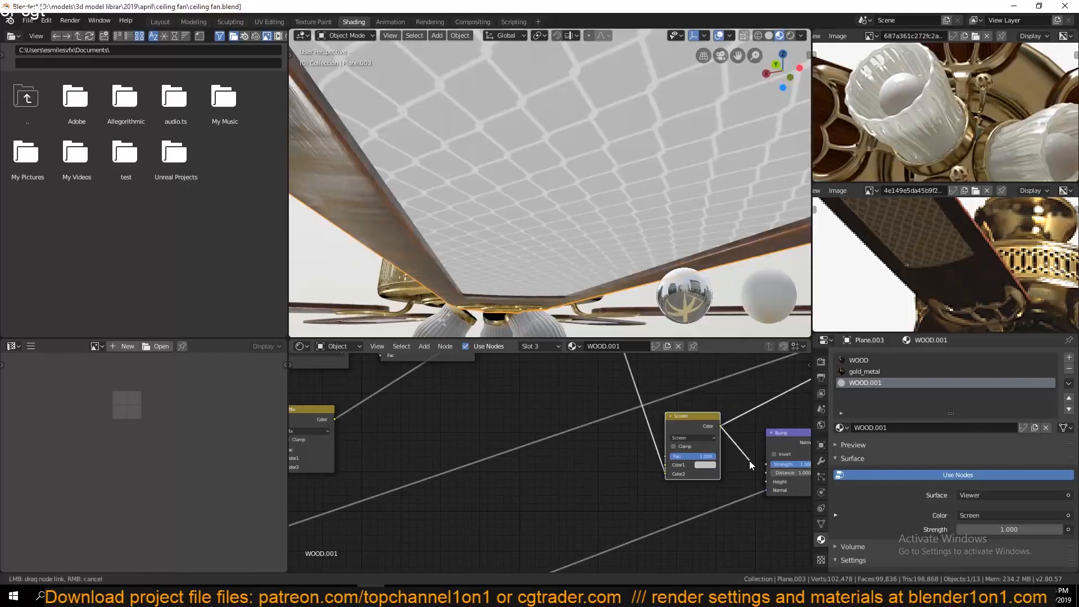
middle_drag(733, 425, 508, 545)
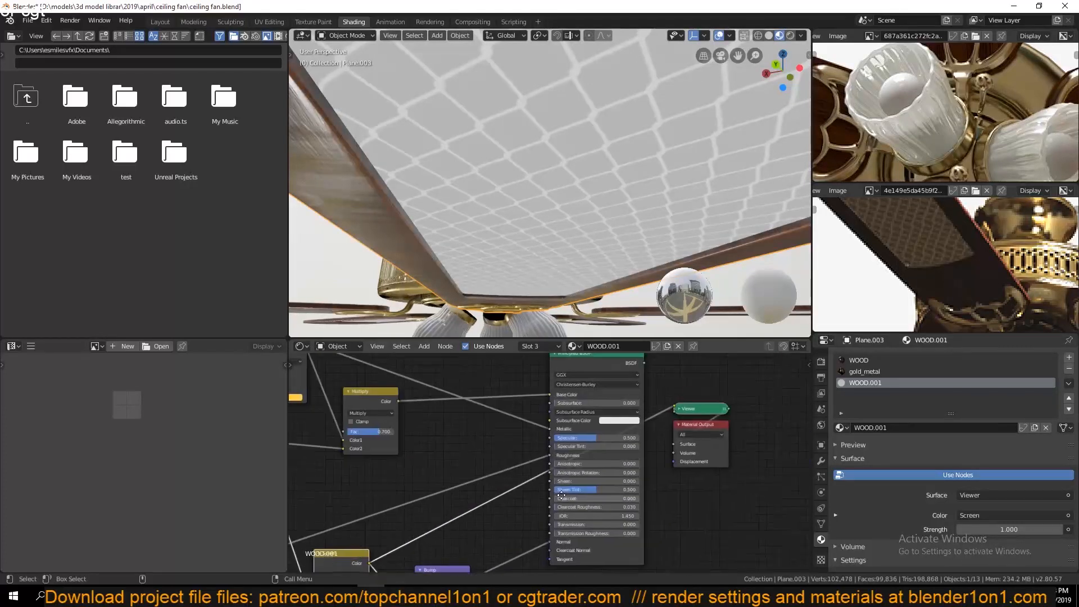
ctrl+shift+click(620, 366)
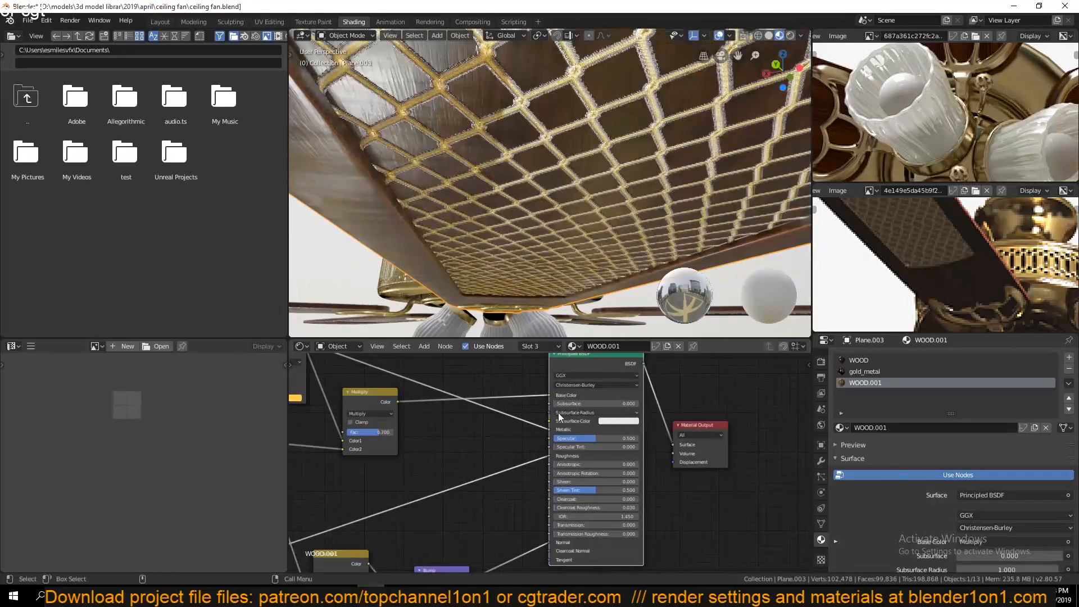
Lighten the Screen node's Color1 to near white, check the blades across the fan, and save the file.
scroll(436, 480, down, 2)
middle_drag(436, 479, 579, 359)
scroll(540, 481, up, 6)
middle_drag(540, 481, 544, 531)
key(ctrl+s)
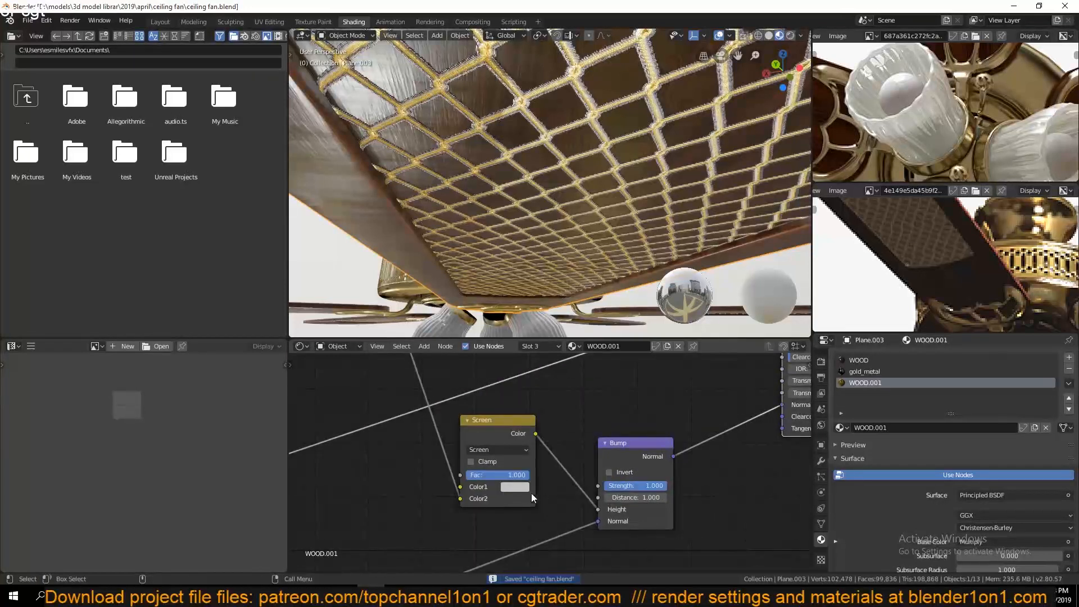
click(515, 485)
mouse_move(593, 350)
mouse_down()
mouse_move(593, 403)
mouse_move(597, 341)
mouse_up()
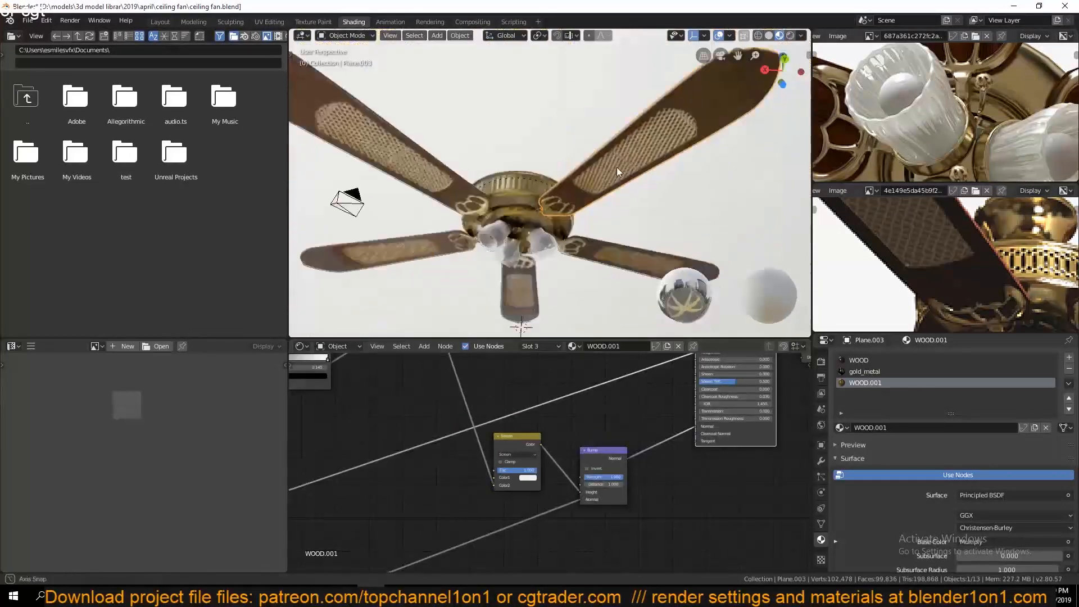
middle_drag(616, 171, 558, 219)
scroll(556, 184, up, 7)
scroll(486, 376, down, 6)
key(ctrl+s)
Switch to File Explorer, browse the new textures folder for a lattice image, and view the ceiling fan reference photo.
middle_drag(486, 375, 532, 481)
scroll(477, 419, up, 3)
click(234, 596)
click(234, 548)
scroll(512, 318, down, 4)
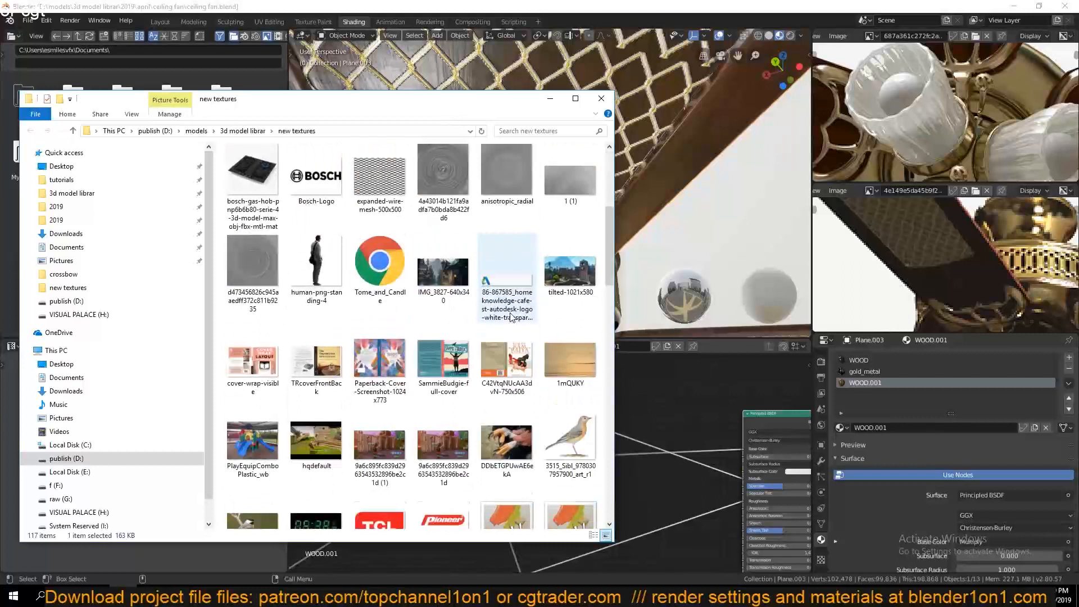
scroll(510, 318, up, 4)
right_click(393, 234)
click(366, 249)
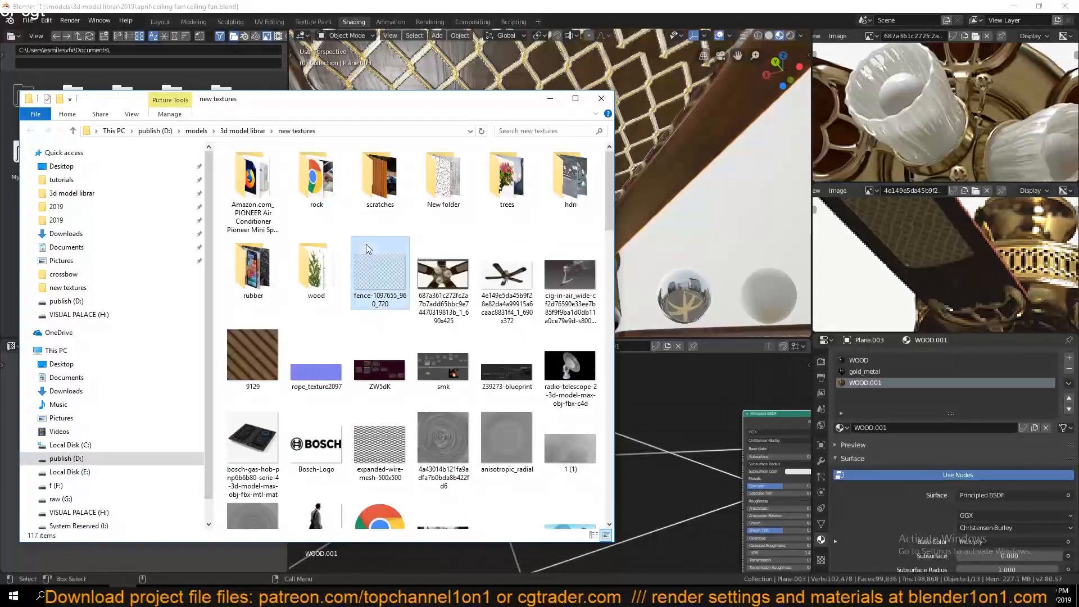
scroll(380, 272, down, 15)
scroll(380, 272, up, 15)
drag(380, 272, 832, 304)
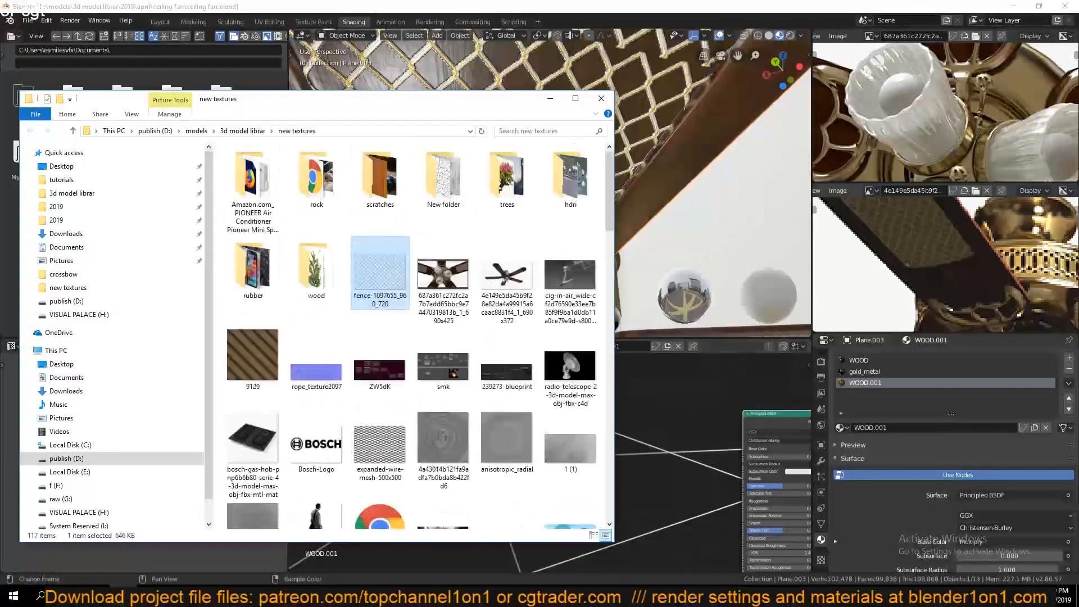
double_click(506, 275)
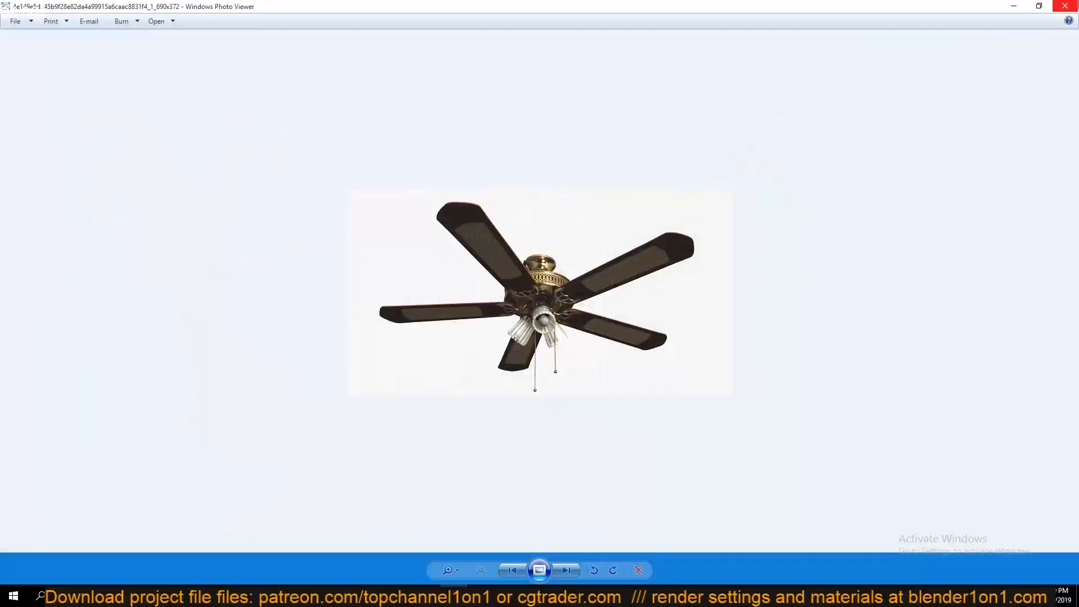
click(1064, 6)
Bring expanded-wire-mesh-500x500 from the new textures folder into Blender's node tree as an image texture.
click(396, 430)
drag(396, 430, 654, 364)
click(550, 99)
scroll(617, 430, down, 4)
scroll(652, 376, up, 3)
middle_drag(647, 381, 672, 424)
scroll(618, 427, up, 2)
Replace the fence texture node's image with expanded-wire-mesh-500x500.png and save the file.
click(396, 429)
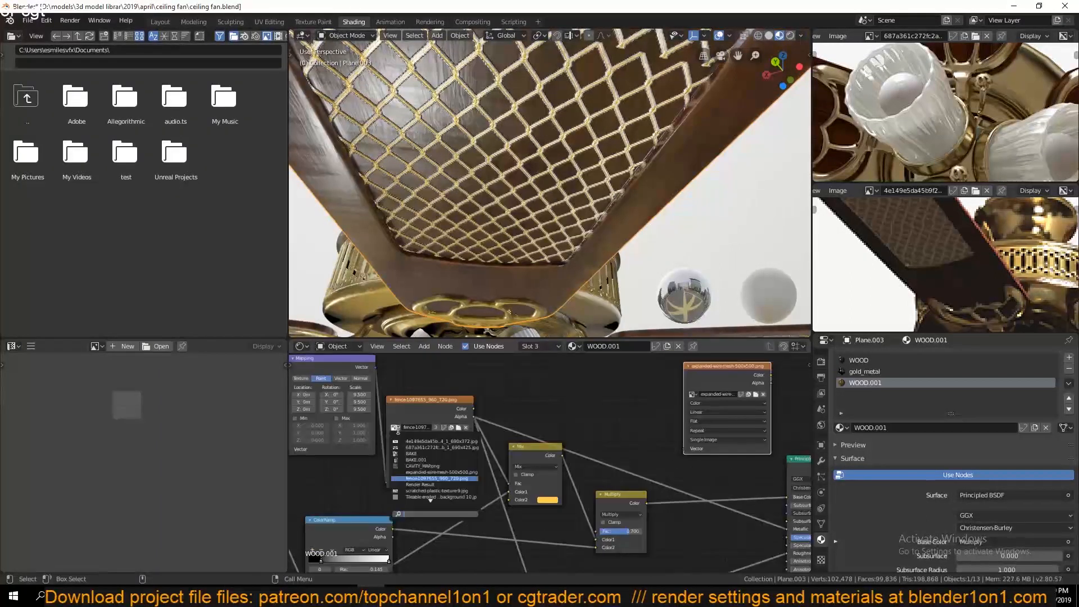
click(417, 472)
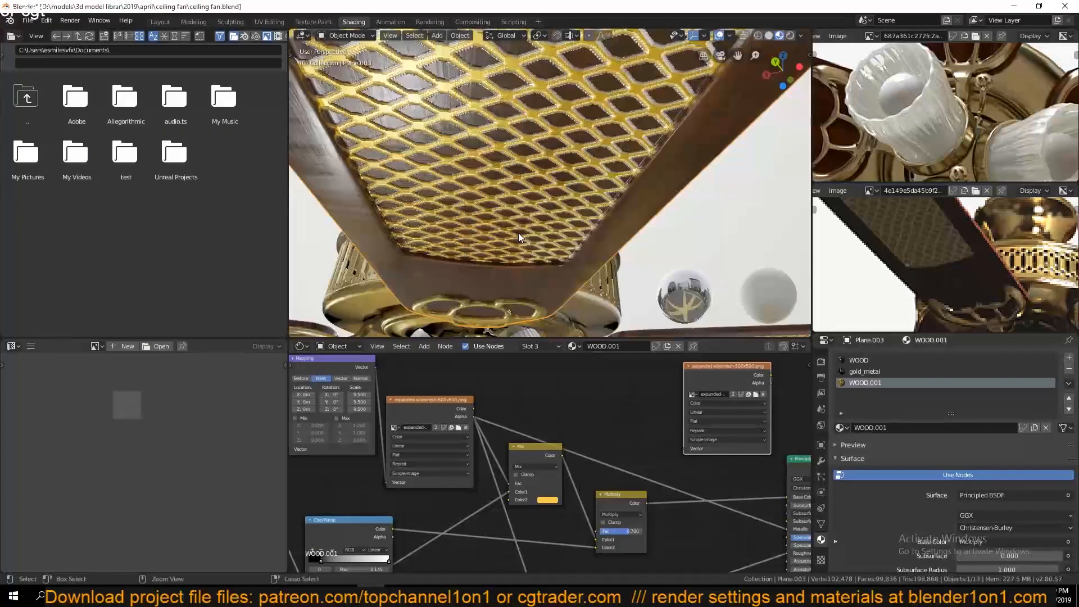
key(ctrl+s)
drag(463, 406, 476, 398)
Set the Bump node's strength to 0.3 after trying 0.5, check the whole fan, and save the file.
scroll(490, 221, down, 2)
middle_drag(613, 534, 498, 361)
scroll(572, 515, up, 4)
middle_drag(572, 515, 632, 466)
text(0.5)
key(Return)
scroll(608, 259, down, 2)
text(0.3)
key(Return)
scroll(579, 205, up, 2)
scroll(582, 217, down, 6)
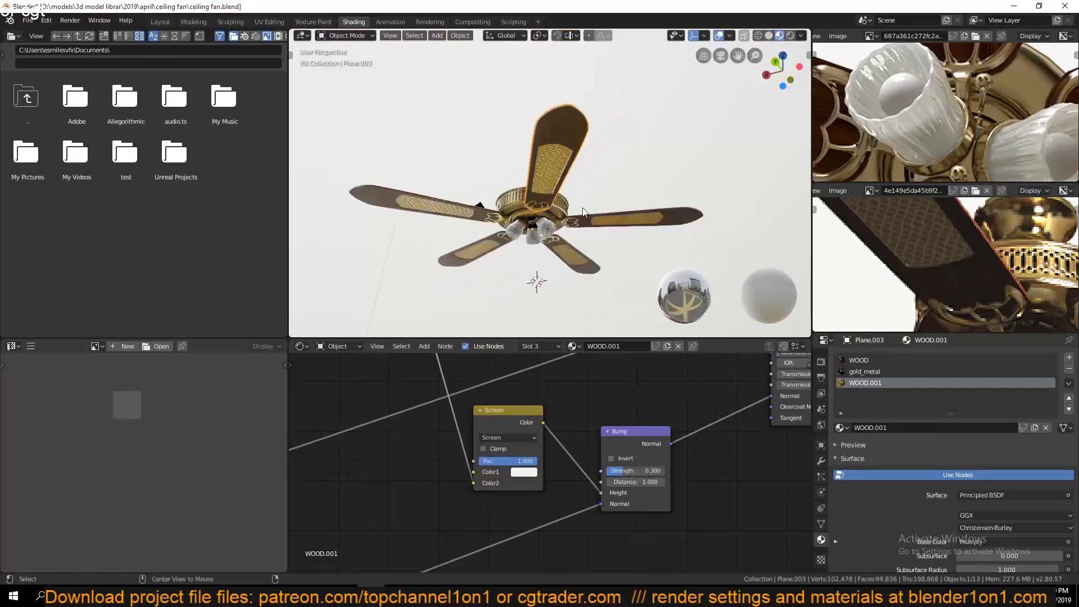
scroll(652, 197, up, 3)
key(ctrl+s)
Try Bump strengths of 0.1 and 0.15 on the gold lattice, restore 0.3, and save the file.
scroll(643, 224, up, 6)
scroll(551, 462, up, 2)
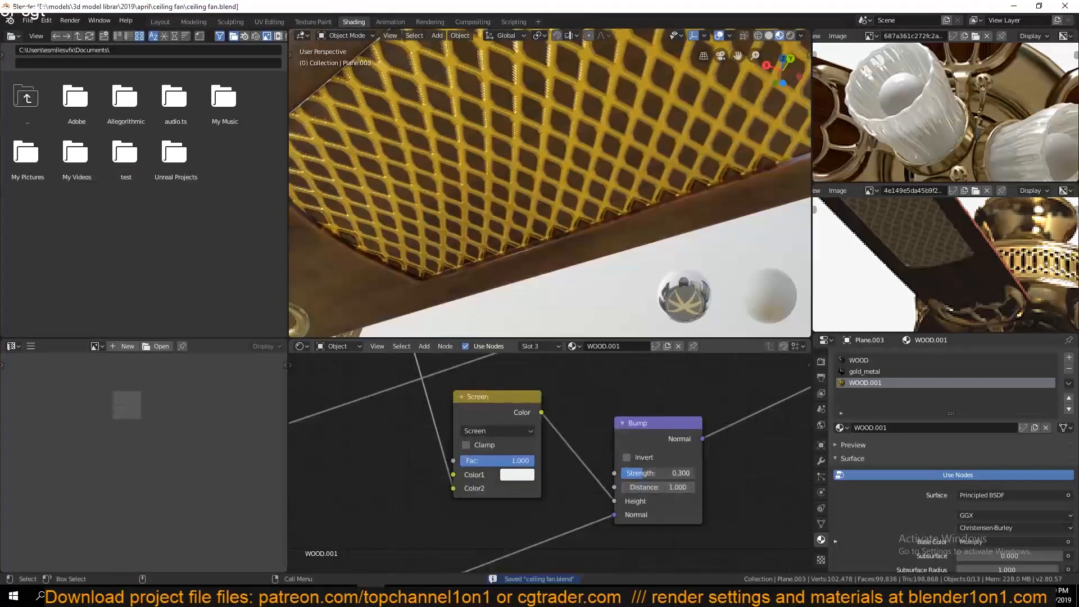
text(.1)
key(Return)
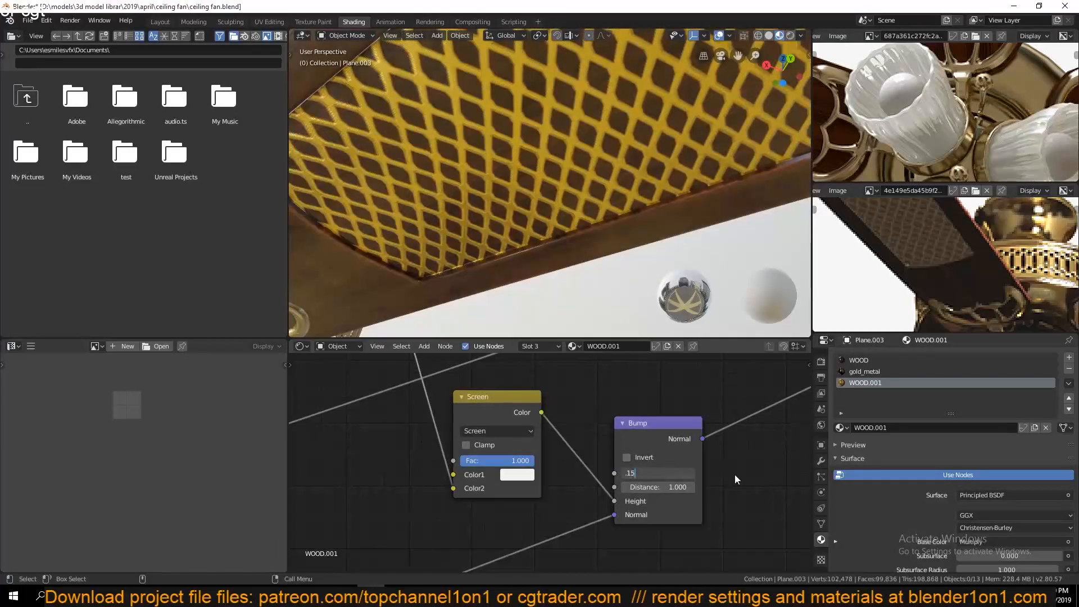
key(Return)
scroll(529, 193, down, 5)
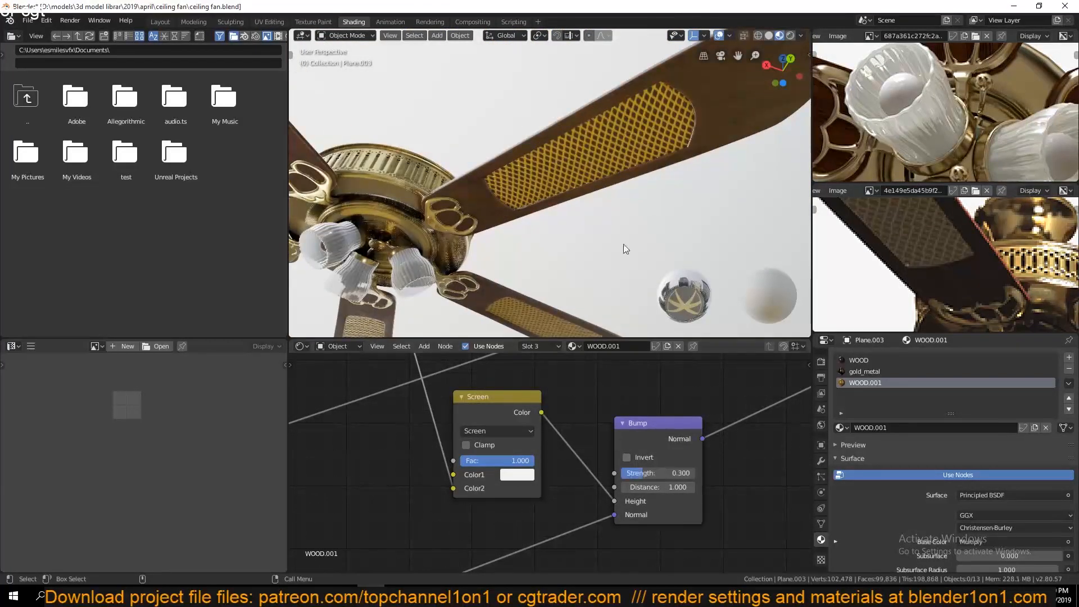
scroll(623, 244, up, 2)
key(ctrl+s)
Change the Mix node's Color2 to a paler, less saturated gold and save the file.
scroll(534, 420, down, 3)
middle_drag(534, 420, 657, 390)
scroll(667, 440, up, 2)
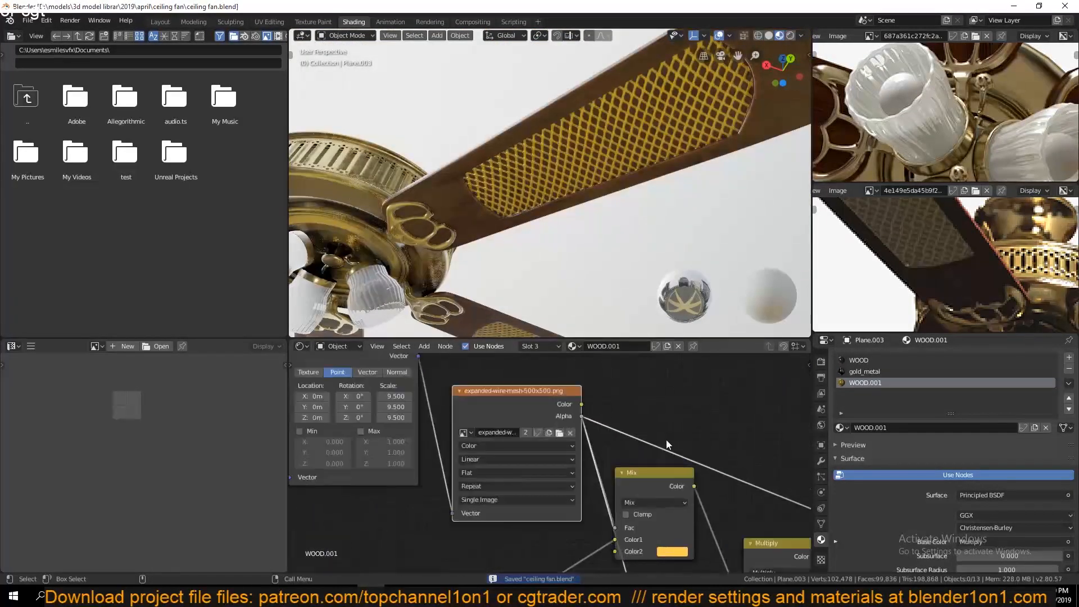
middle_drag(666, 444, 629, 379)
click(639, 492)
click(661, 382)
scroll(578, 295, down, 5)
key(ctrl+s)
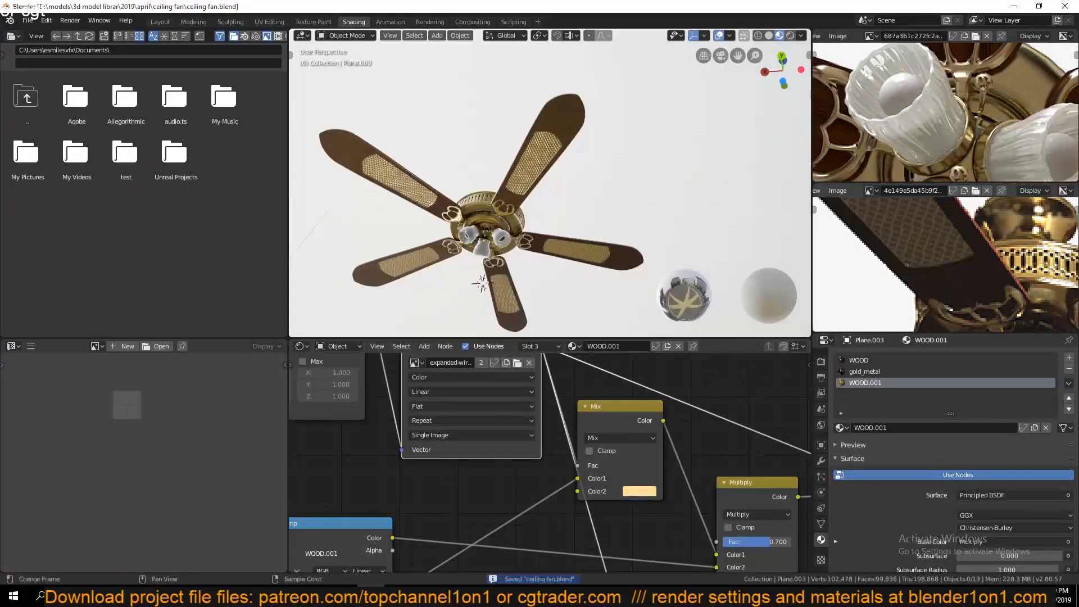
Add a fourth material slot to the lamp shade object and load the existing glass material into it.
scroll(575, 179, up, 8)
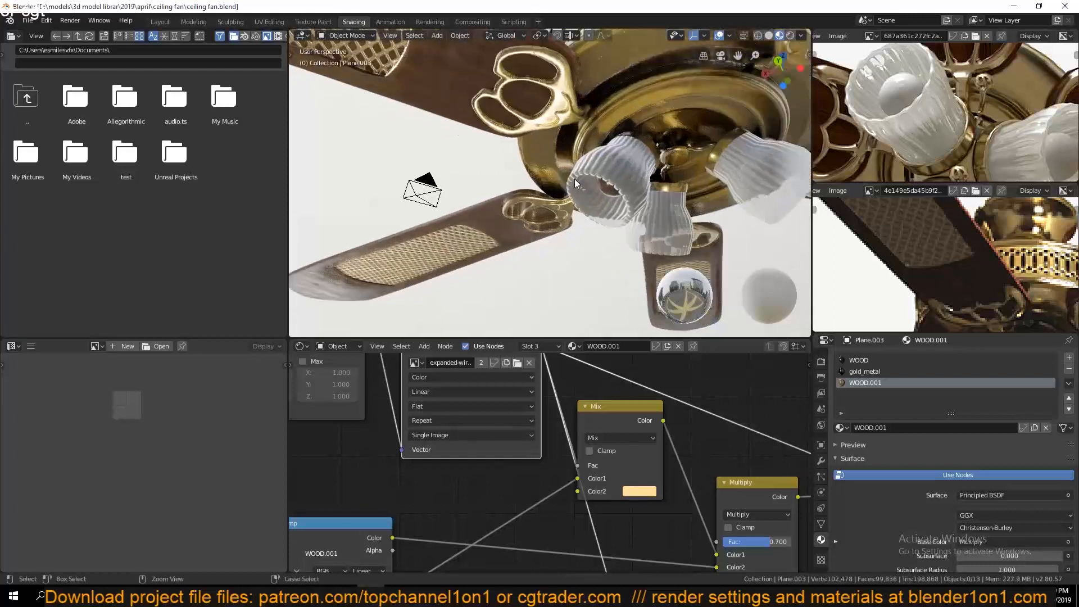
click(629, 198)
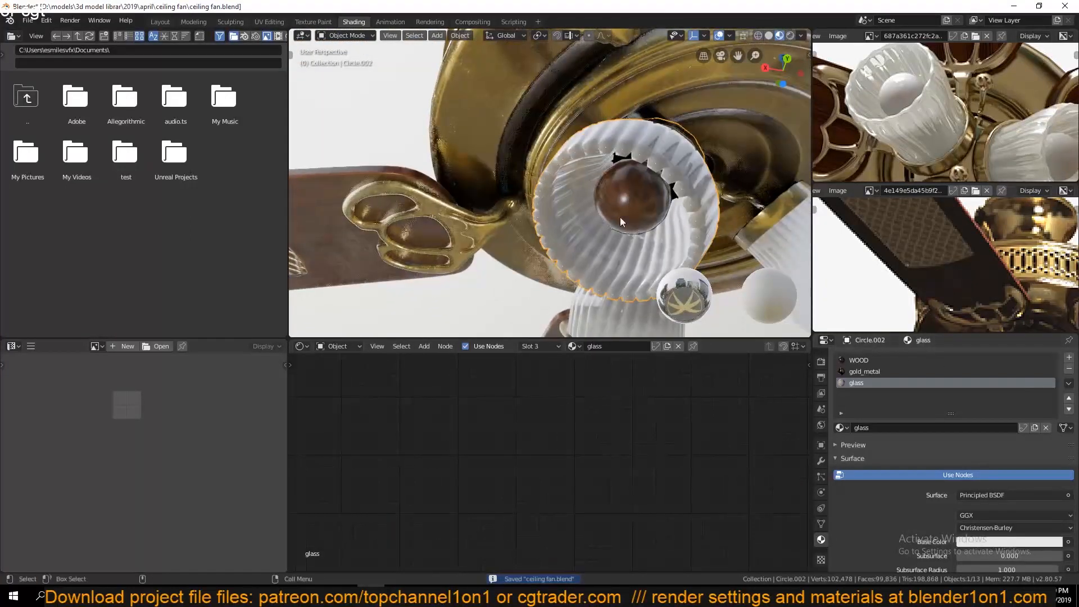
click(1069, 359)
click(842, 428)
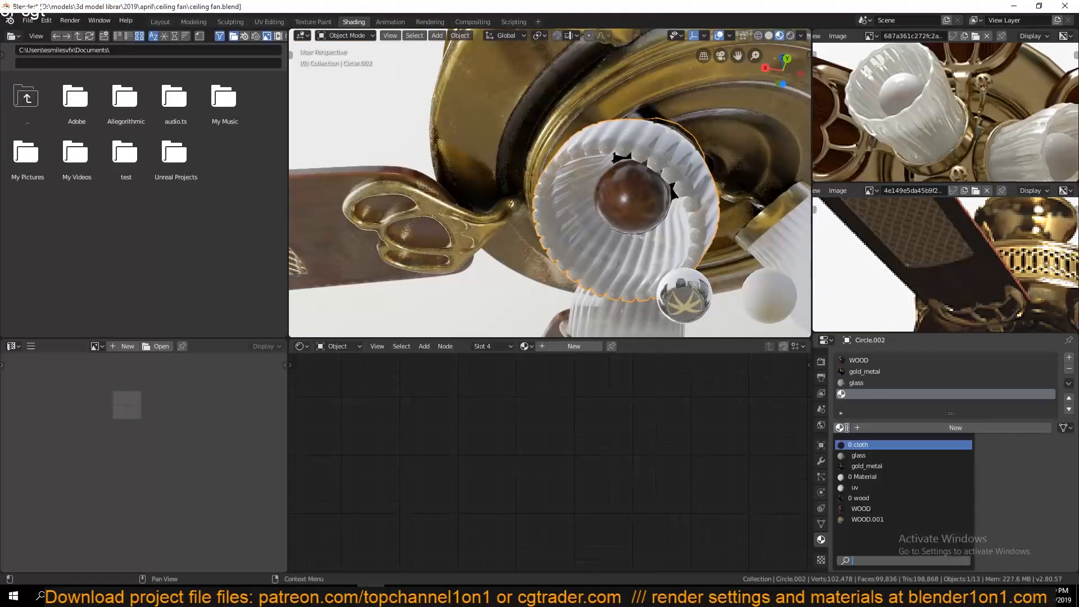
click(865, 450)
Assign the new slot's glass material to the bulb mesh inside the shade and save the file.
key(Tab)
click(642, 201)
key(ctrl+l)
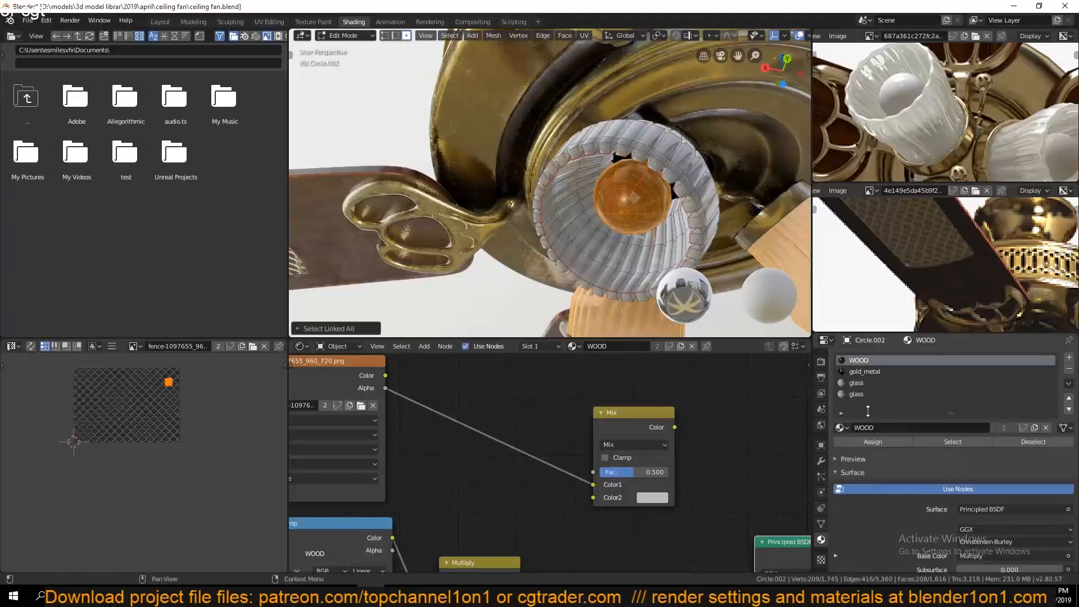
click(865, 395)
click(866, 441)
key(Tab)
middle_drag(639, 225, 588, 188)
click(556, 219)
key(ctrl+s)
Enable Screen Space Refraction and Show Backface in the glass material's settings and save the file.
scroll(555, 218, down, 7)
scroll(858, 466, down, 12)
click(1059, 494)
click(1058, 479)
click(588, 188)
key(ctrl+s)
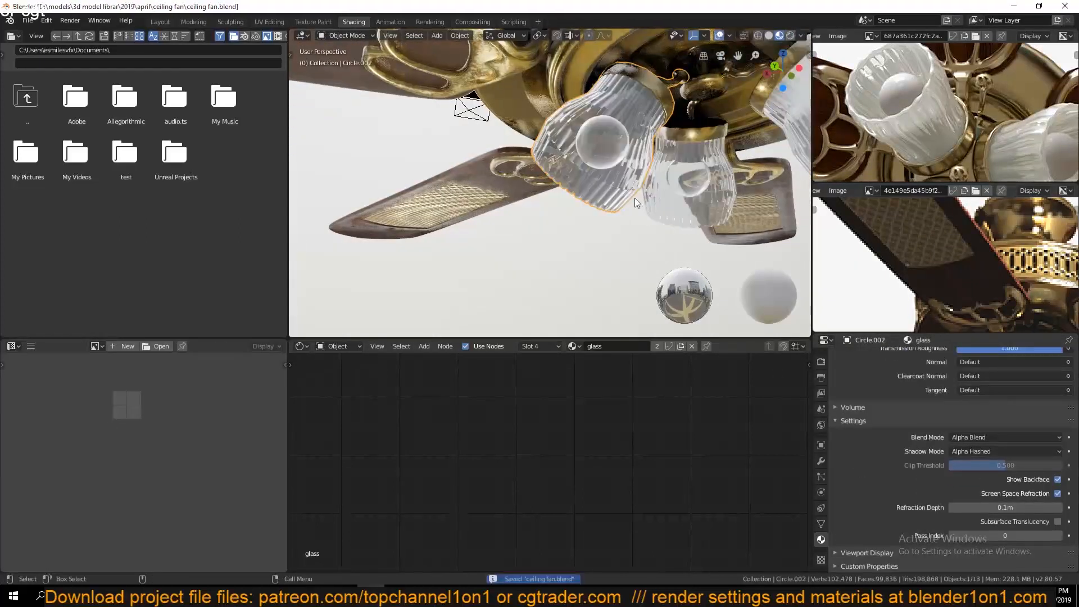
Set the glass blend mode to Alpha Hashed, compare it without Screen Space Refraction, re-enable that option, and save the file.
click(983, 436)
click(980, 508)
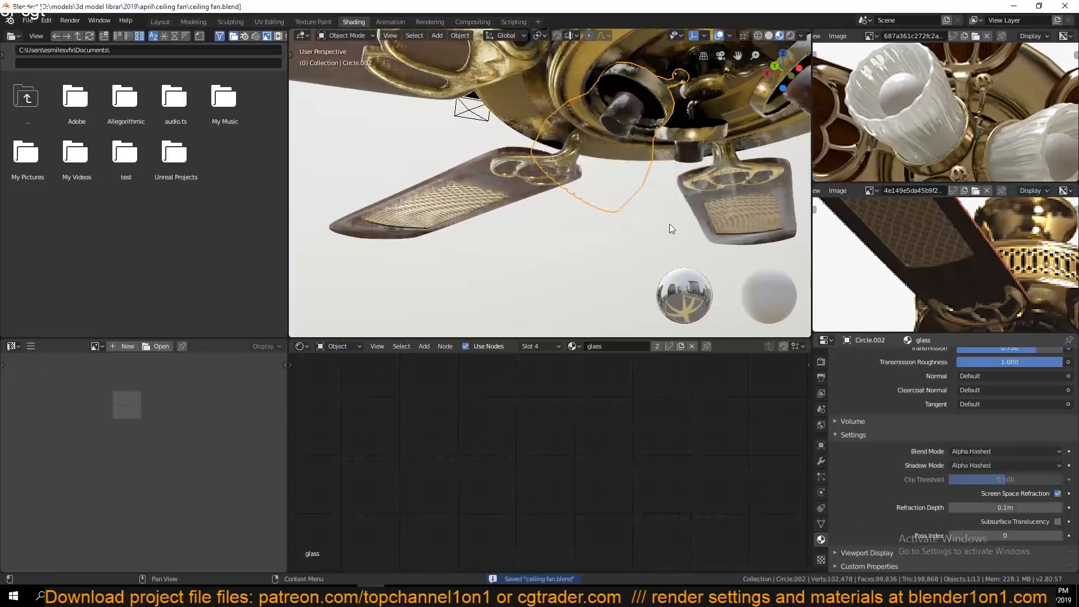
middle_drag(669, 223, 678, 175)
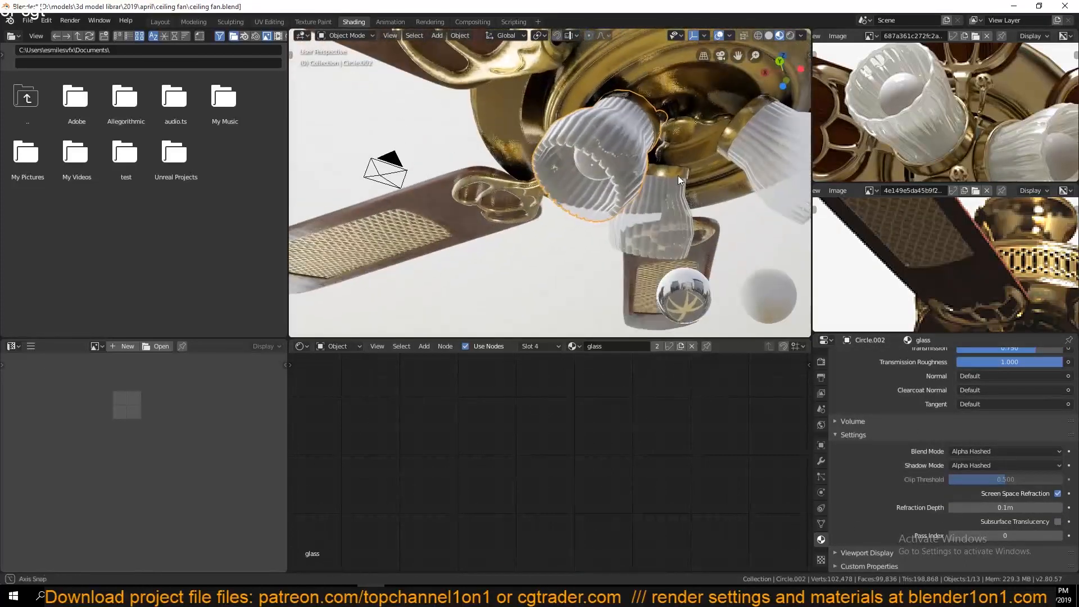
click(1056, 493)
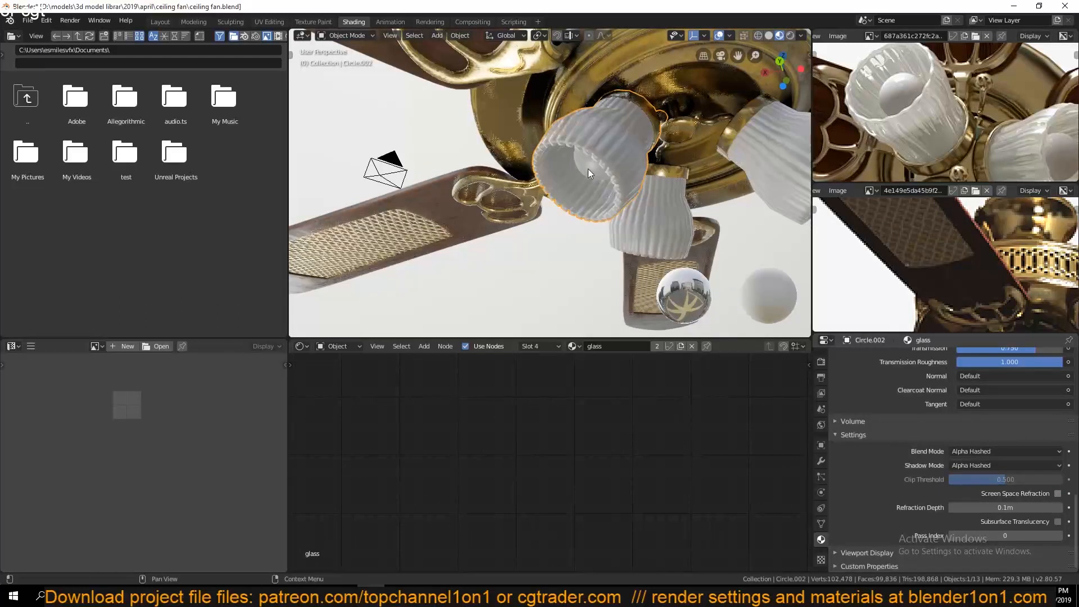
click(1058, 494)
key(alt+a)
mouse_move(606, 173)
middle_down()
mouse_move(589, 192)
mouse_move(642, 173)
mouse_move(594, 221)
mouse_move(599, 191)
mouse_move(584, 207)
mouse_move(566, 194)
mouse_move(612, 173)
middle_up()
key(ctrl+s)
Set the glass shader's roughness to 0.195 and transmission to 0.8, check the whole fan, and save the file.
click(611, 173)
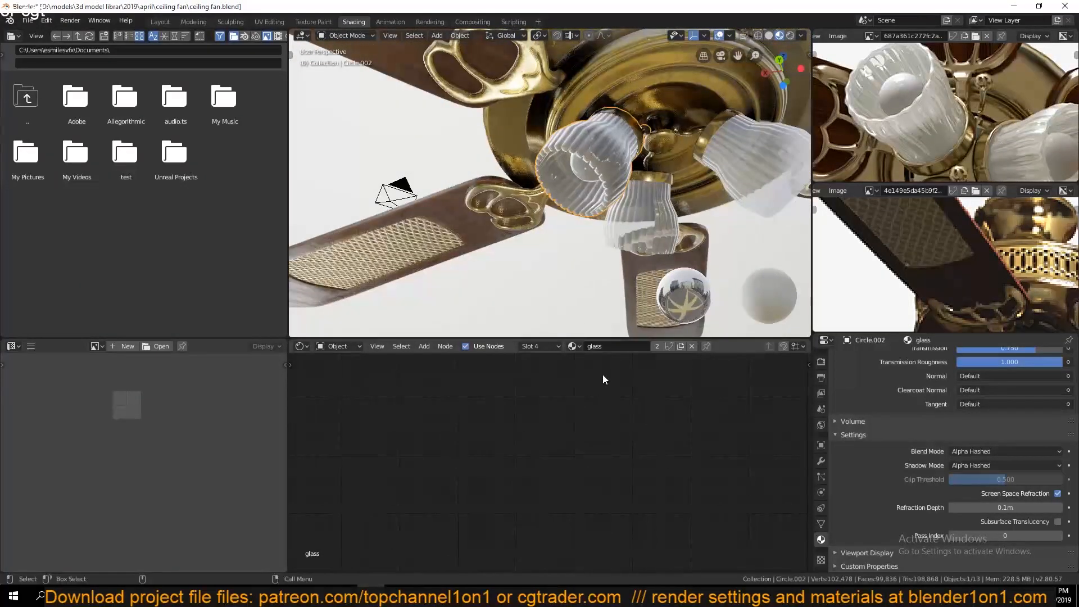
mouse_move(511, 426)
mouse_down()
mouse_move(526, 428)
mouse_move(490, 426)
mouse_up()
click(578, 524)
text(.8)
key(Return)
scroll(615, 216, down, 5)
middle_drag(646, 127, 613, 121)
scroll(658, 193, down, 3)
click(658, 193)
key(ctrl+s)
Replace the uv material on the pull chains with a new material named gold_2.
scroll(658, 193, up, 3)
click(556, 250)
scroll(855, 458, up, 10)
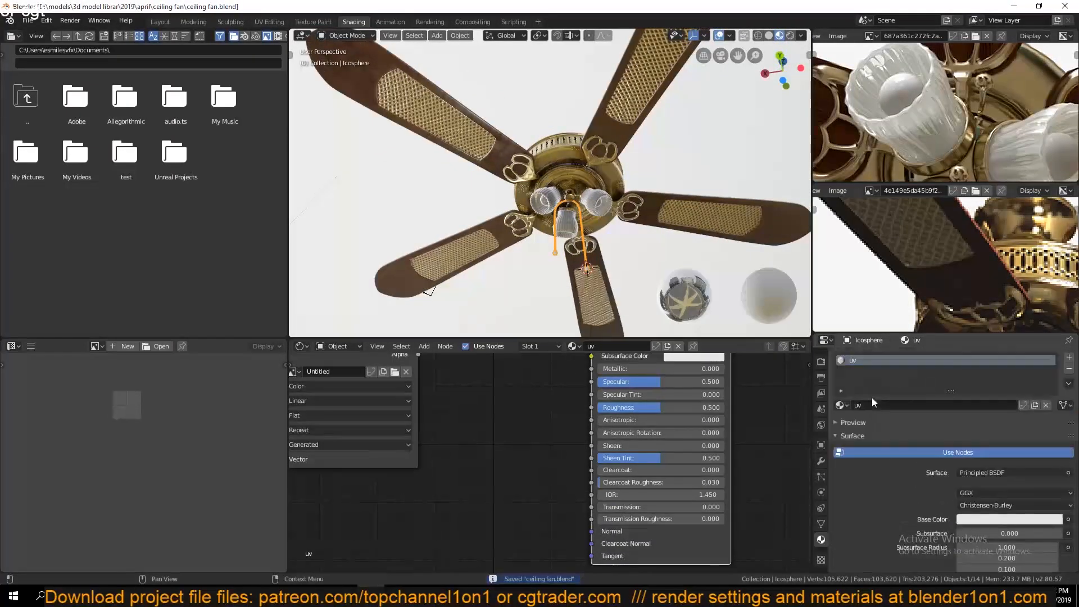
click(1046, 406)
click(971, 410)
click(876, 407)
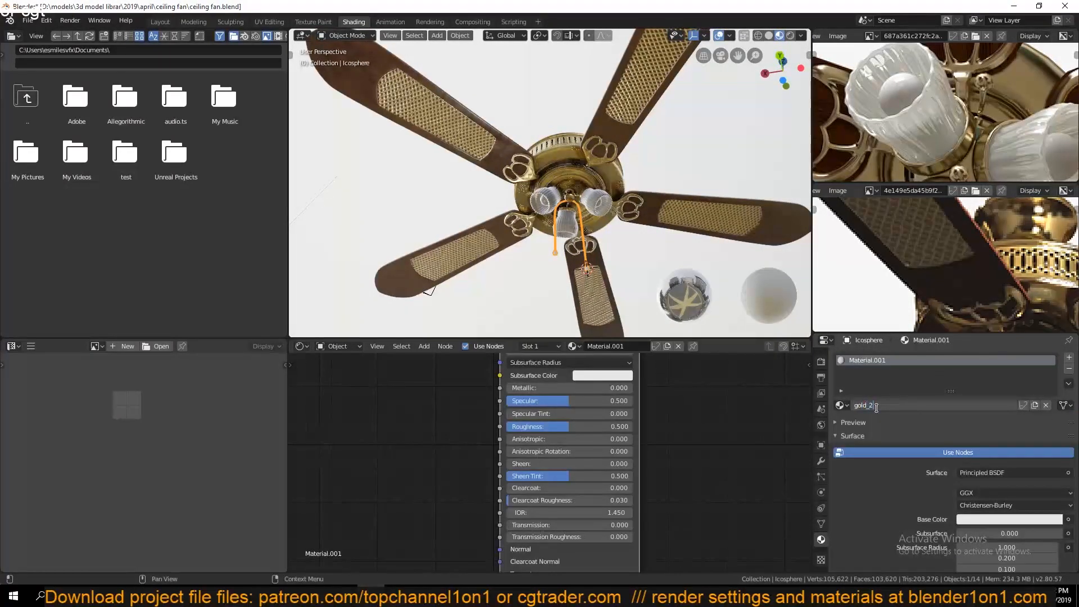
key(Return)
Give gold_2 a pale gold base color, metallic 1 and roughness 0.1, and save the file.
click(981, 519)
drag(988, 432, 989, 426)
click(583, 387)
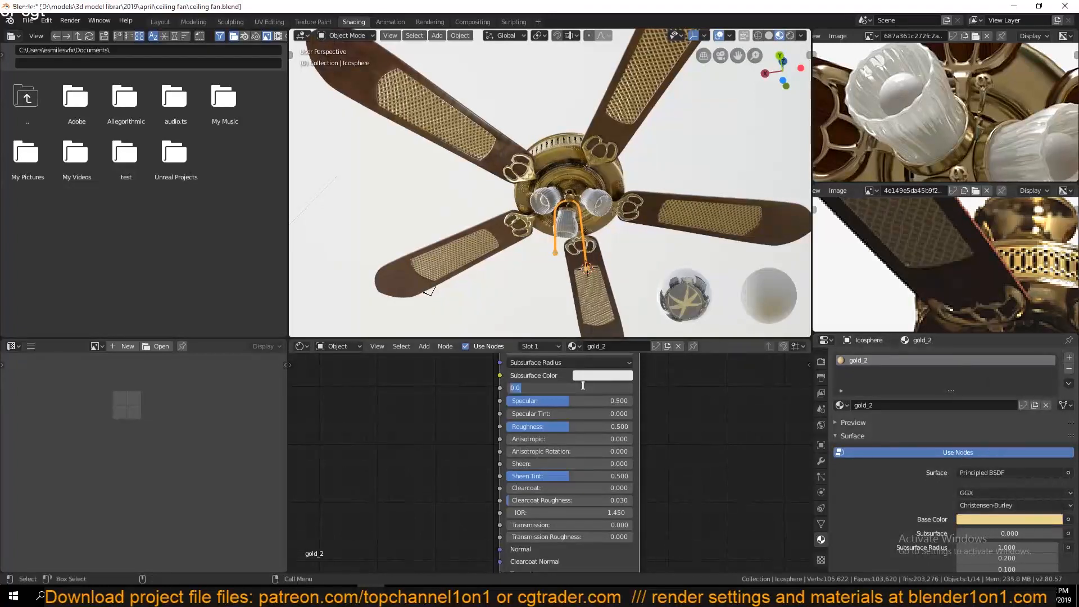
text(1)
key(Return)
text(.1)
key(Return)
scroll(614, 255, up, 4)
key(alt+a)
shift+middle_drag(615, 255, 593, 165)
key(ctrl+s)
Add a level 2 subdivision surface to the lamp shade and save the file.
click(821, 362)
click(562, 218)
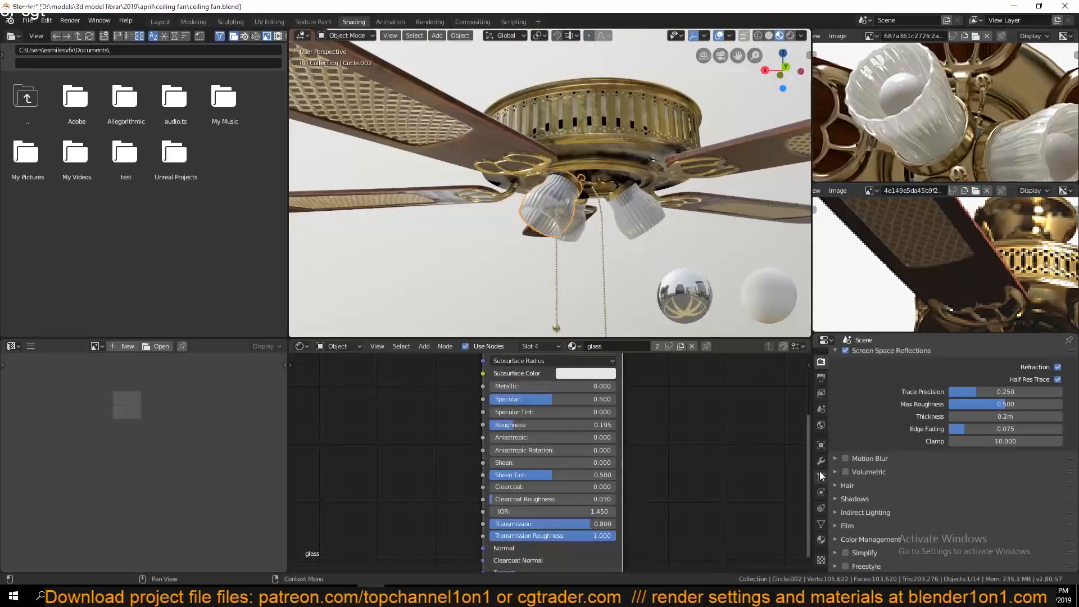
key(ctrl+2)
key(alt+a)
key(ctrl+s)
Enable Ambient Occlusion in the scene's render settings.
middle_drag(634, 224, 604, 238)
scroll(615, 227, down, 4)
click(821, 363)
scroll(848, 450, down, 4)
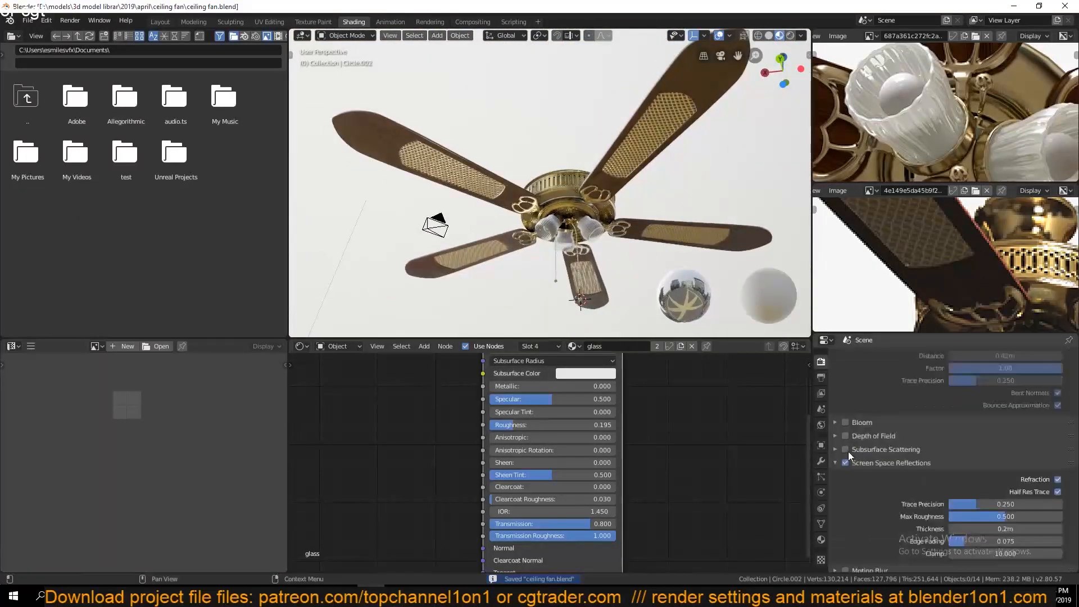
scroll(847, 447, up, 4)
click(845, 428)
Set the Screen Space Reflections trace precision to 0.752, max roughness to 1 and edge fading to 0.046.
scroll(897, 453, down, 5)
mouse_move(987, 484)
mouse_down()
mouse_move(1033, 482)
mouse_move(1064, 497)
mouse_up()
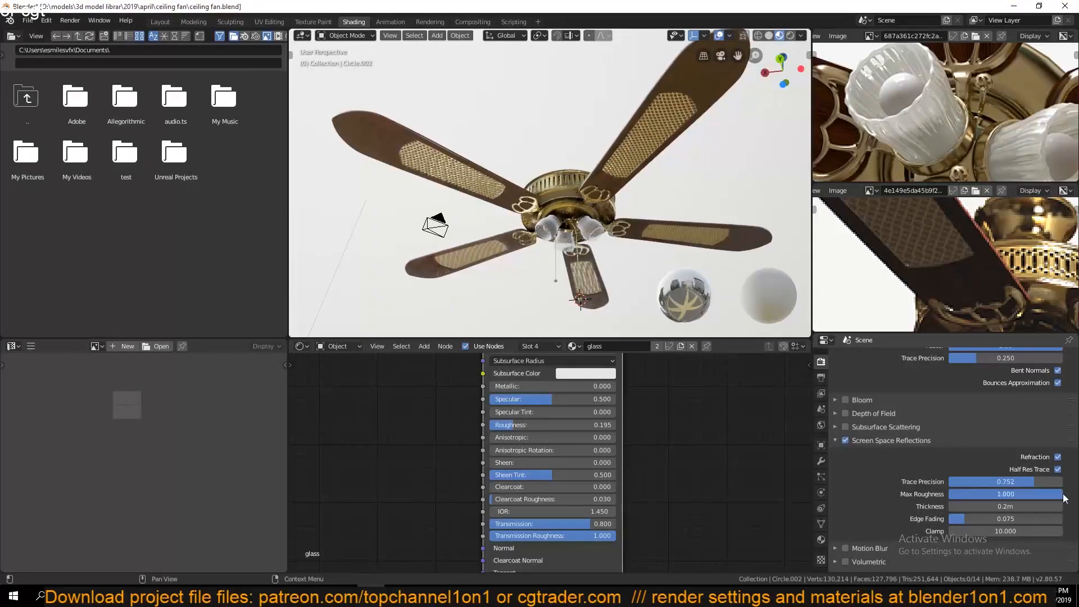
scroll(922, 516, down, 2)
drag(966, 474, 998, 474)
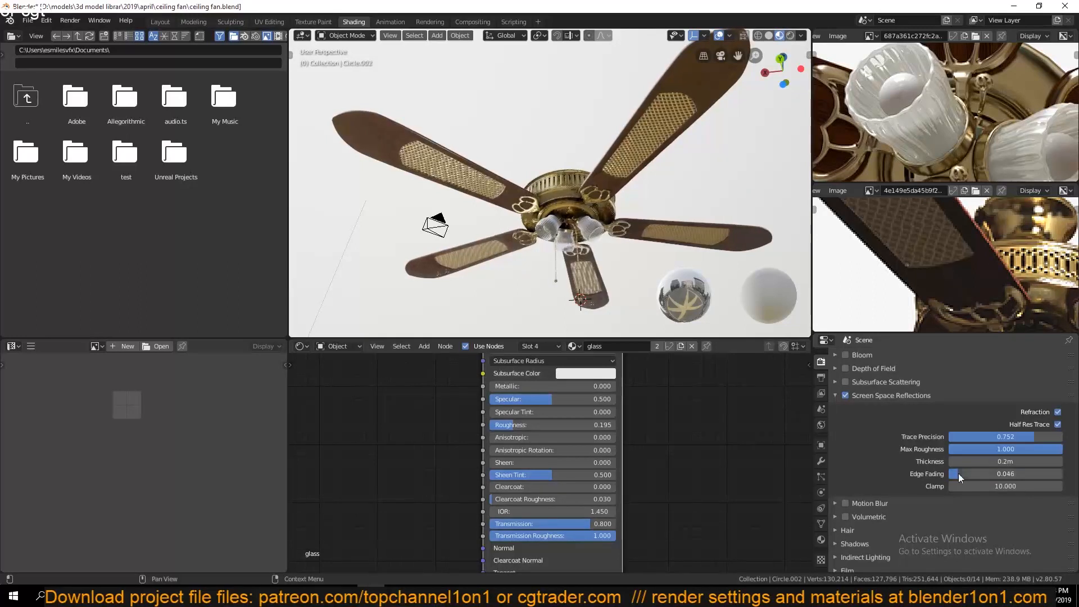
Try several viewport environment lightings on the fan and choose the green forest one.
click(801, 36)
click(812, 142)
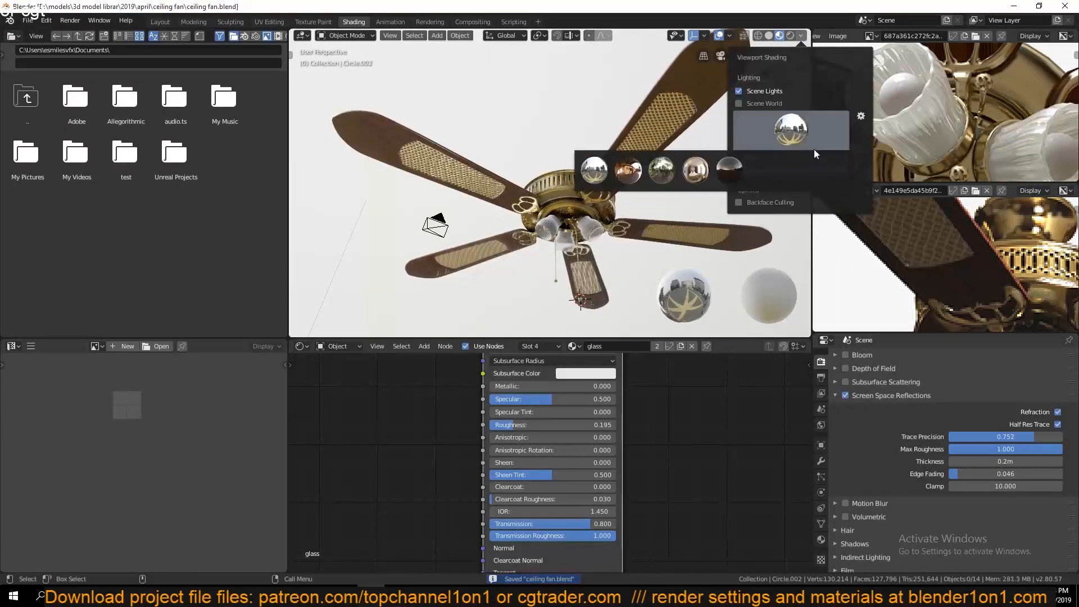
click(830, 170)
click(805, 143)
click(797, 171)
click(791, 138)
click(731, 170)
click(773, 135)
click(785, 139)
click(661, 170)
Add a point light at the lamp shades in front view and move it just below them.
key(KP_1)
scroll(528, 214, up, 6)
key(shift+a)
shift+right_click(485, 215)
key(shift+a)
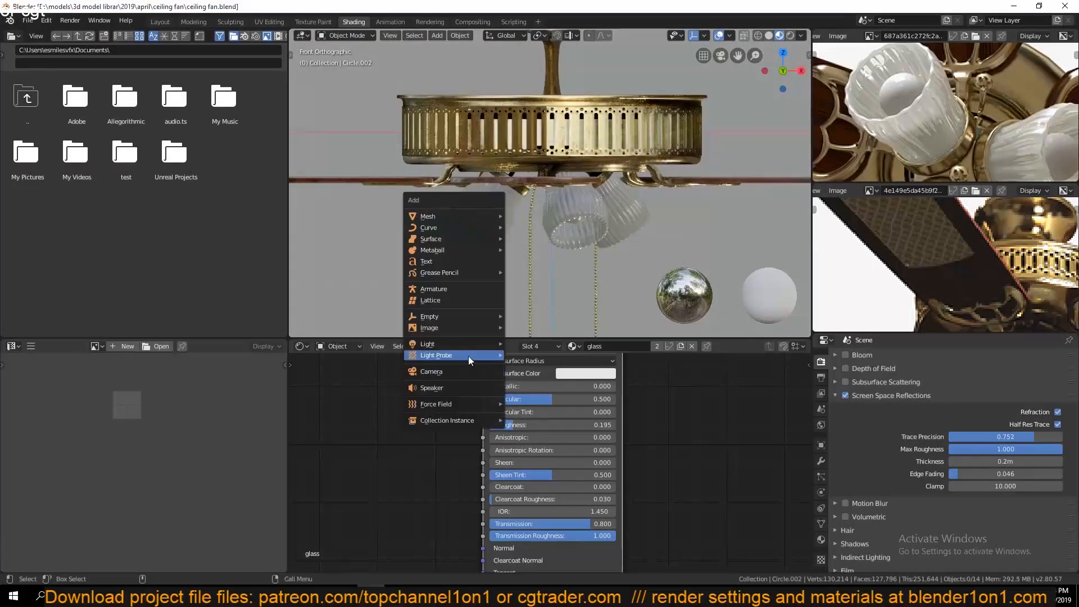
mouse_move(468, 356)
click(514, 342)
key(g)
click(490, 235)
key(KP_3)
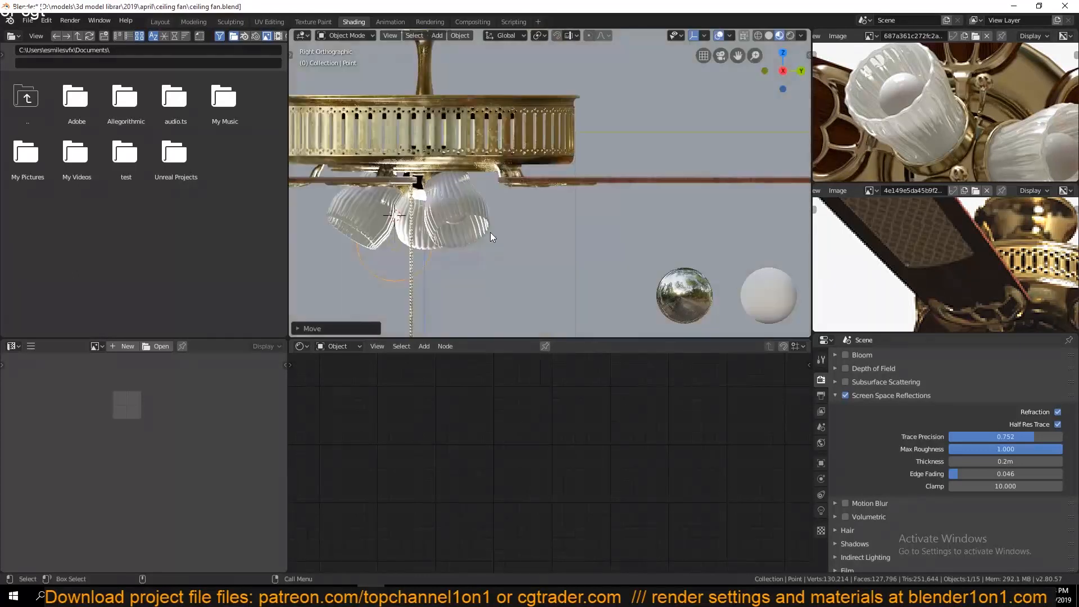
Give the point light a warm, yellowish color.
middle_drag(406, 247, 507, 217)
scroll(493, 223, up, 3)
click(821, 511)
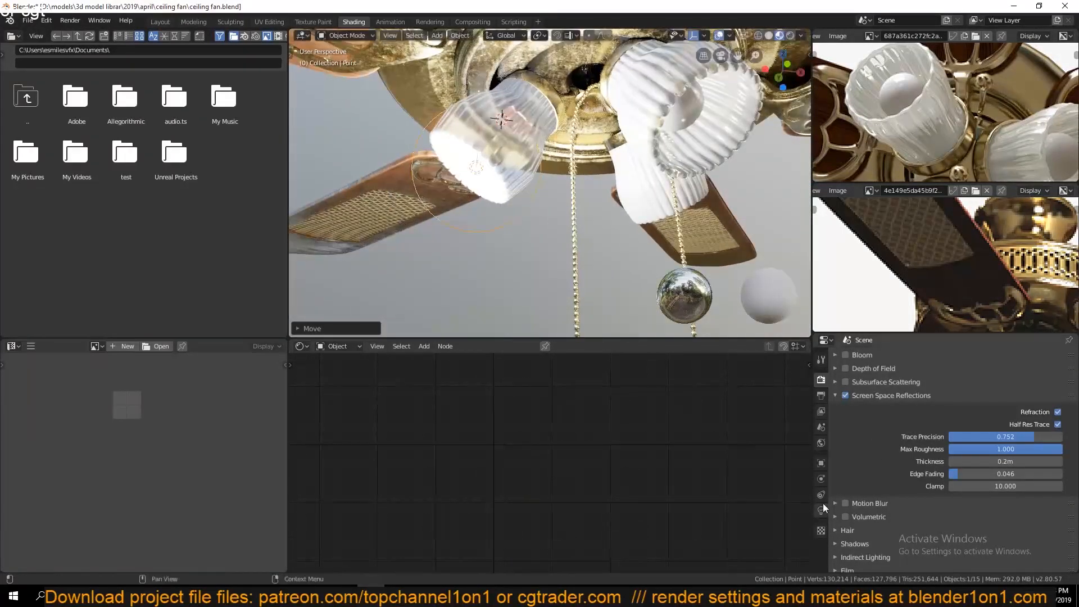
click(980, 418)
drag(990, 318, 984, 326)
click(981, 417)
click(997, 324)
Enable contact shadows for the point light and check the lit lamp shade up close.
click(863, 490)
scroll(861, 498, down, 4)
click(853, 495)
scroll(551, 234, down, 7)
click(558, 221)
middle_drag(551, 234, 517, 210)
scroll(517, 211, up, 3)
scroll(531, 208, up, 4)
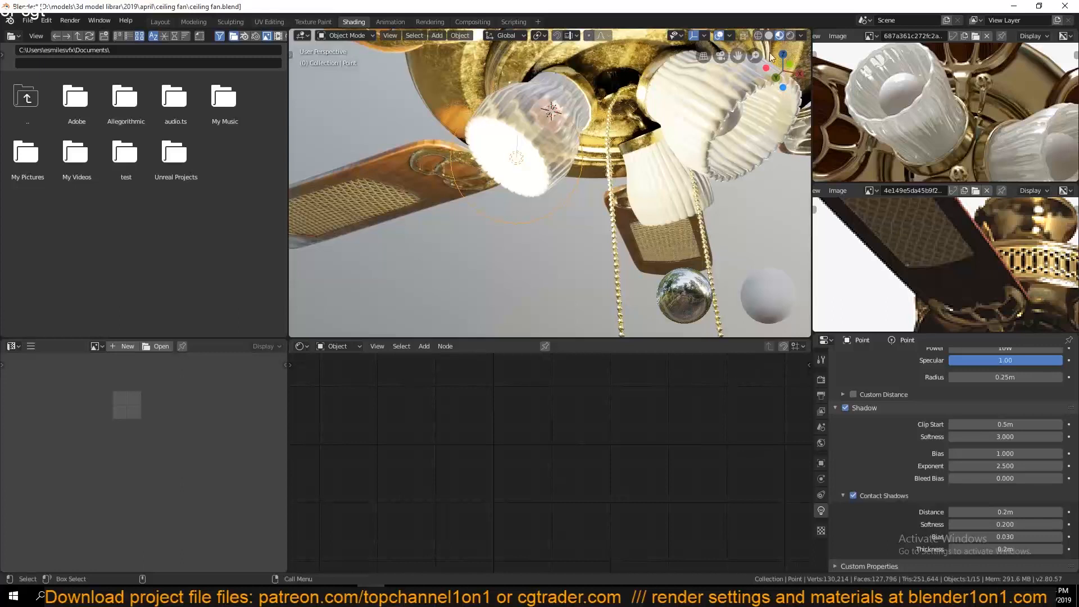
Reposition the point light by the lamp shade in a front wireframe view, save the file, and return to material preview.
key(KP_1)
key(z)
click(393, 270)
key(g)
click(440, 265)
key(ctrl+s)
click(780, 36)
mouse_move(604, 179)
middle_down()
mouse_move(646, 129)
mouse_move(577, 152)
mouse_move(604, 119)
mouse_move(531, 221)
mouse_move(549, 181)
mouse_move(663, 153)
mouse_move(638, 181)
middle_up()
Turn off scene lights in the viewport shading, delete the point light, and save the file.
click(801, 35)
click(740, 91)
scroll(577, 147, down, 5)
scroll(541, 205, up, 2)
scroll(530, 222, down, 4)
key(Delete)
key(ctrl+s)
Switch the render engine to Cycles, check the fan in rendered shading, and return to material preview.
click(790, 36)
mouse_move(742, 129)
middle_down()
mouse_move(714, 152)
mouse_move(740, 118)
mouse_move(724, 169)
middle_up()
scroll(723, 169, down, 2)
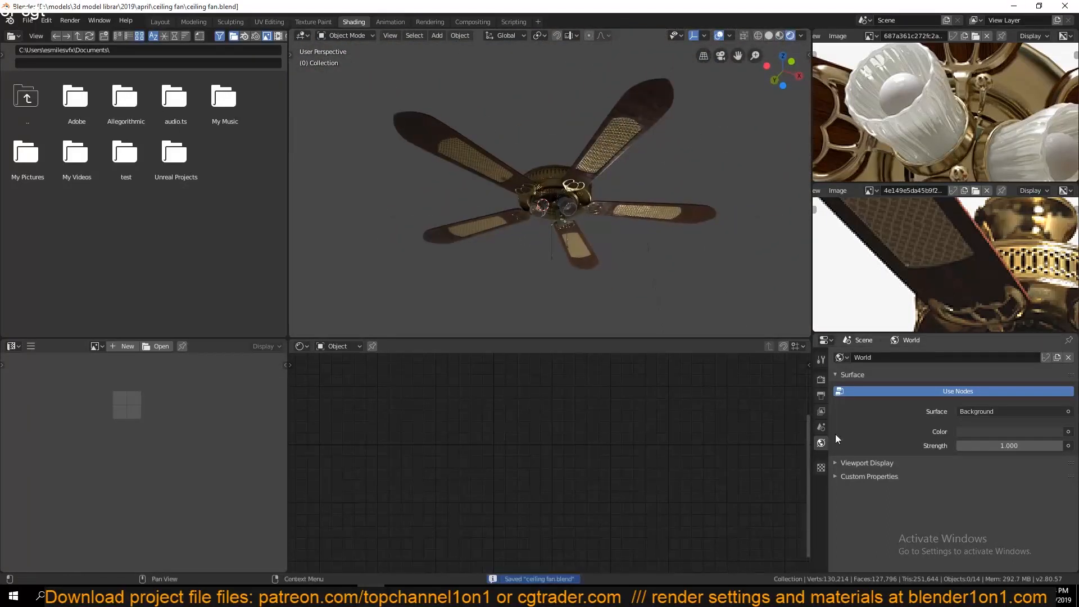
click(822, 380)
scroll(899, 449, up, 5)
click(1014, 358)
click(1006, 400)
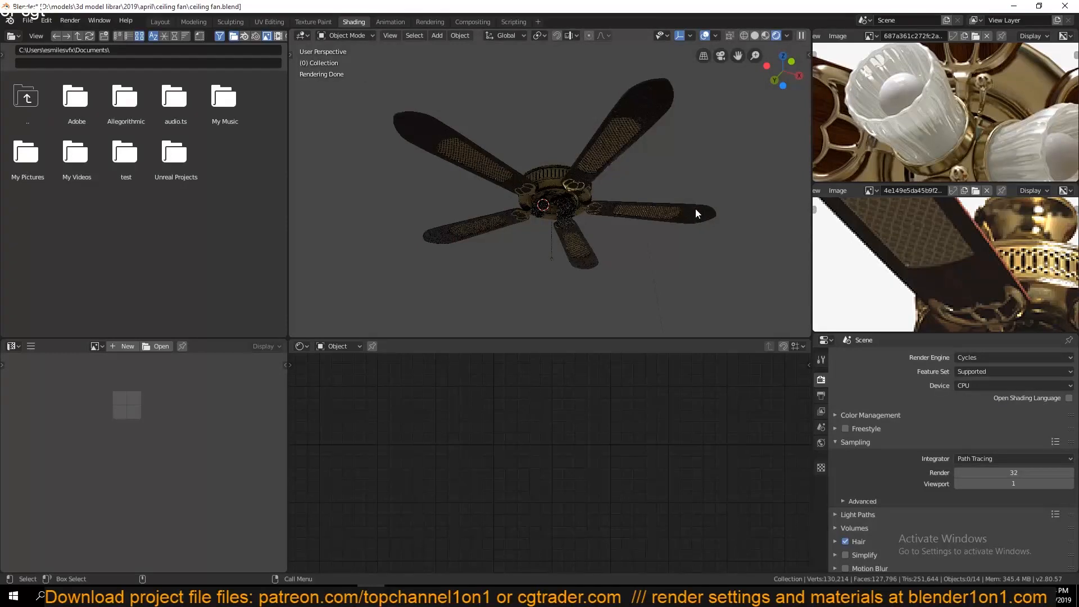
scroll(696, 211, up, 8)
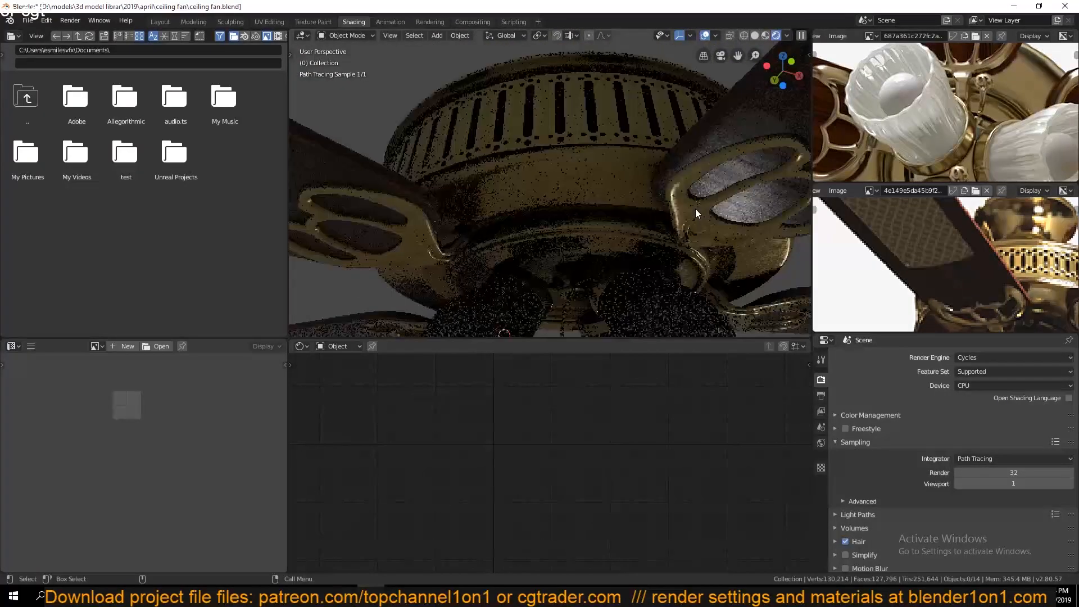
click(765, 36)
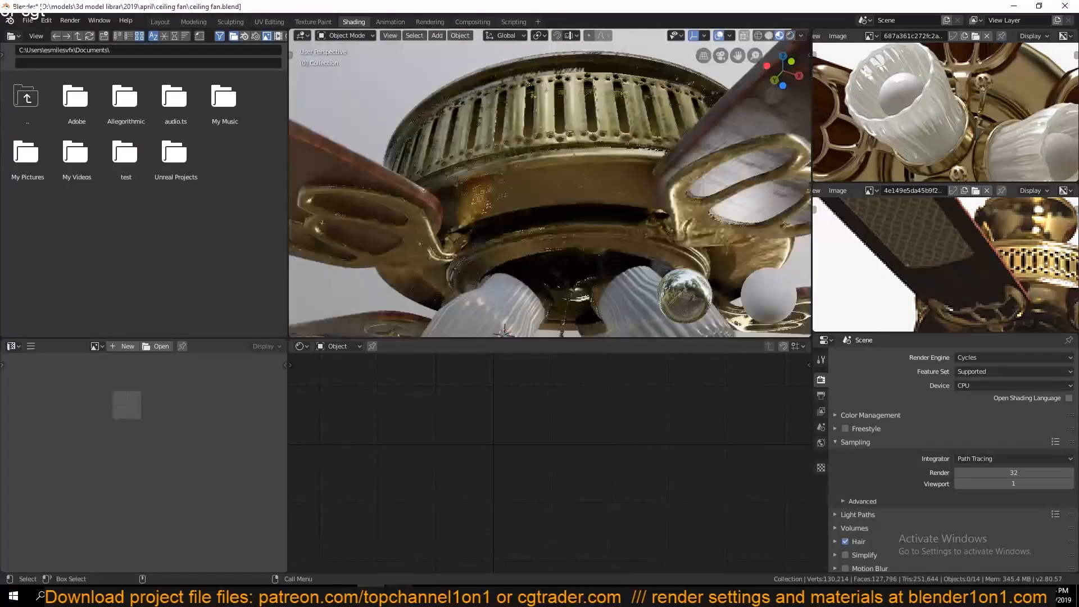